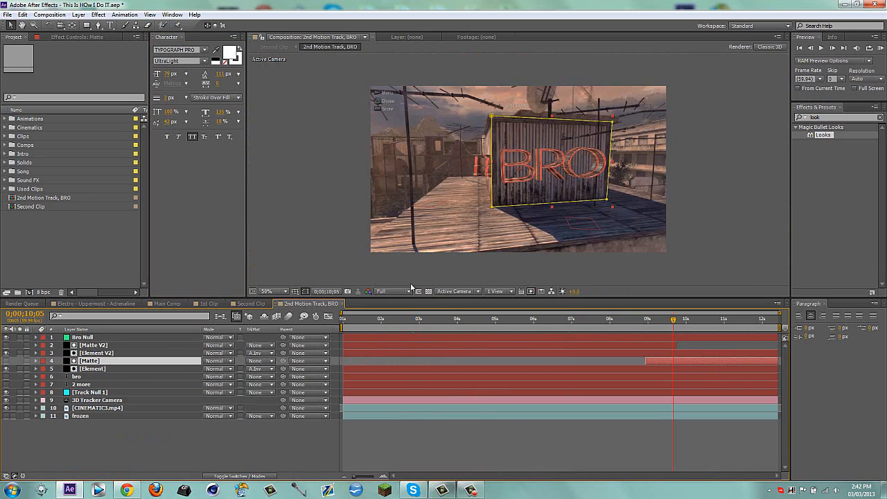
Step: Look through the Second Clip and Main Comp compositions, ending in Second Clip
{"action": "left_click", "coordinate": [269, 443]}
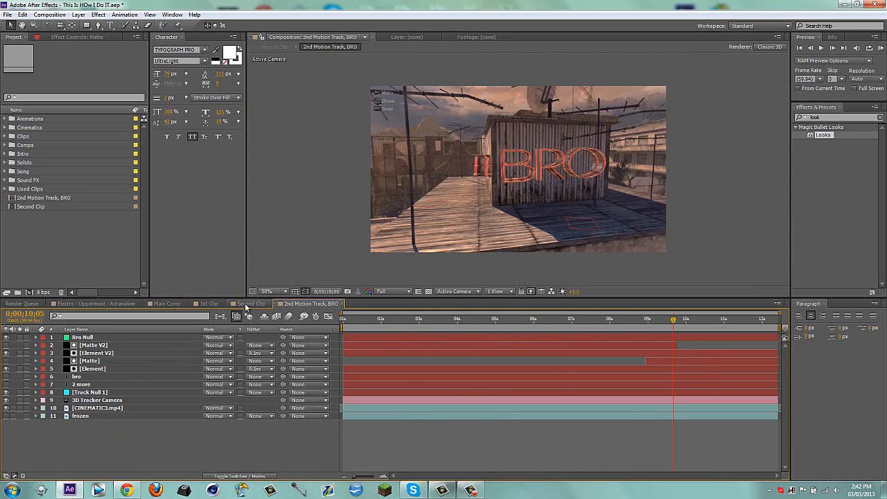
{"action": "left_click", "coordinate": [344, 304]}
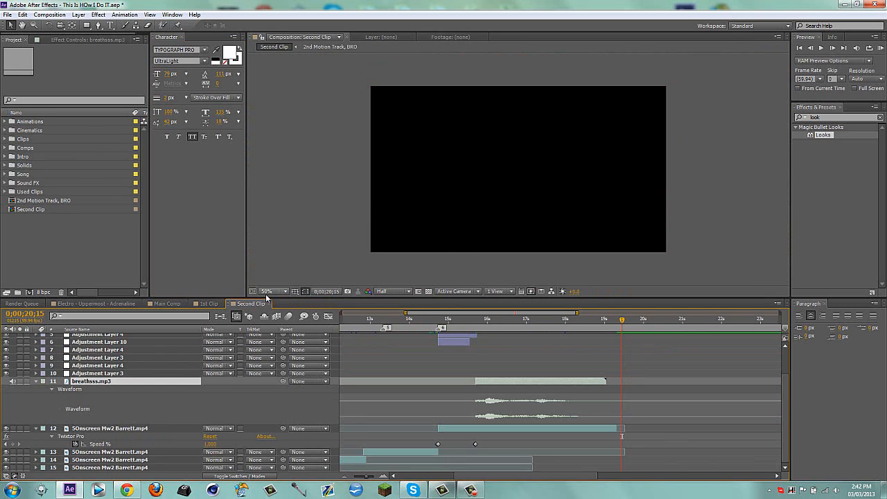
{"action": "left_click", "coordinate": [489, 309]}
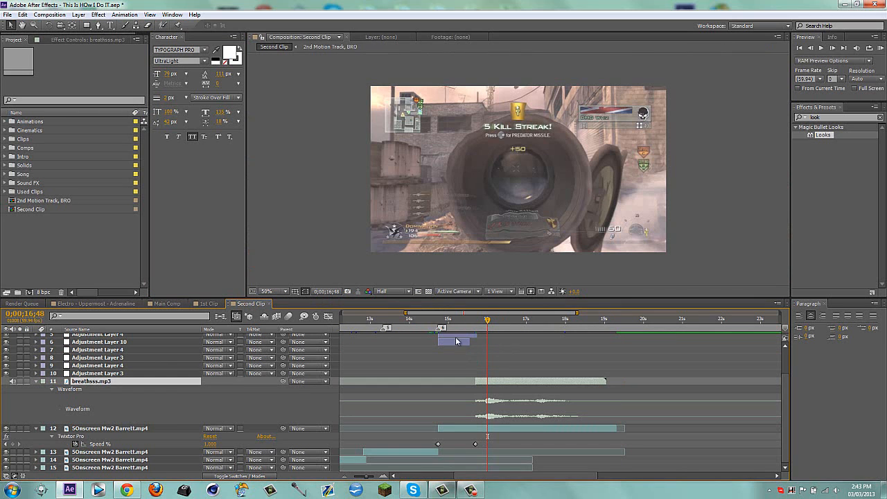
{"action": "left_click", "coordinate": [167, 303]}
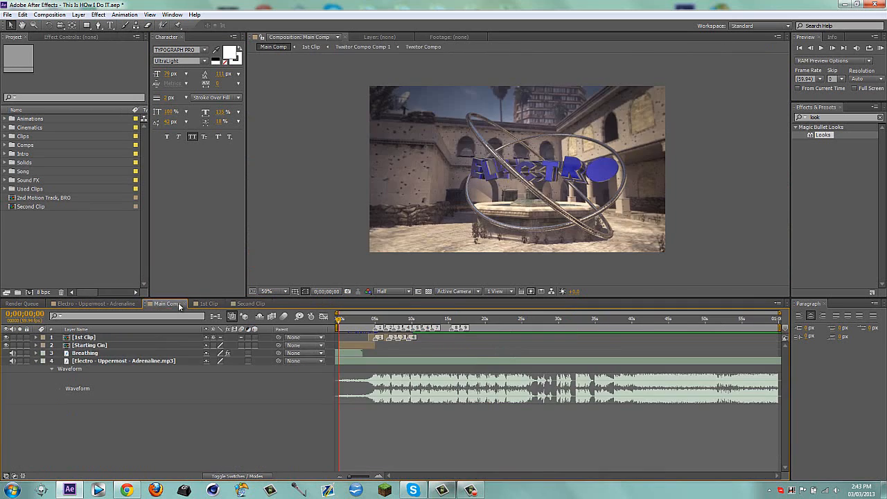
{"action": "left_click", "coordinate": [250, 303]}
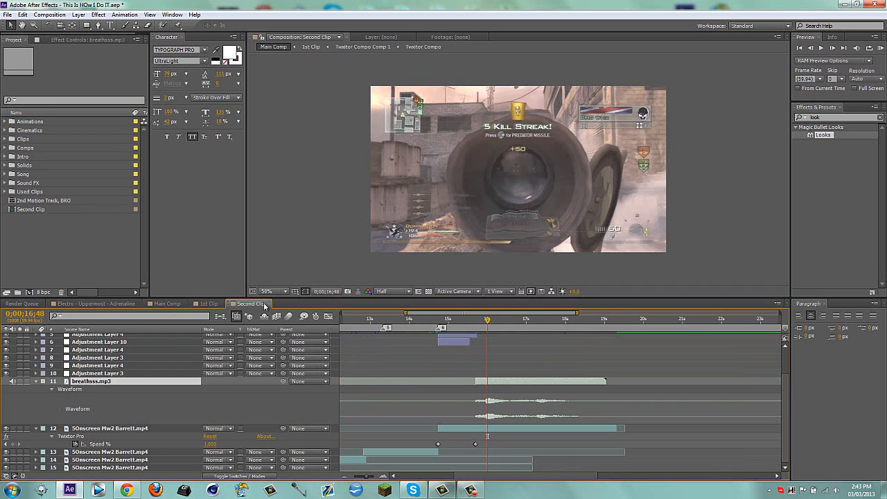
Step: Shorten the work area's end and add an adjustment layer starting at 0;00;16;29, where the breathsss.mp3 audio begins
{"action": "left_click_drag", "start_coordinate": [488, 320], "coordinate": [476, 321]}
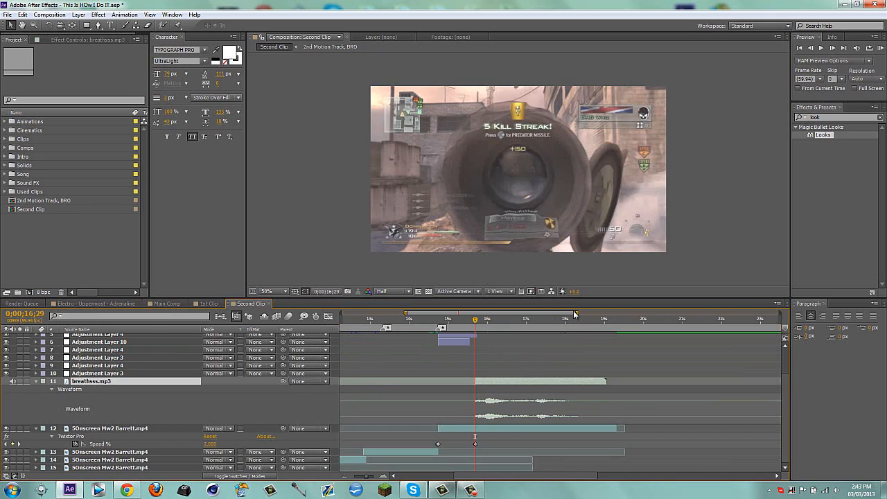
{"action": "left_click_drag", "start_coordinate": [577, 313], "coordinate": [510, 315]}
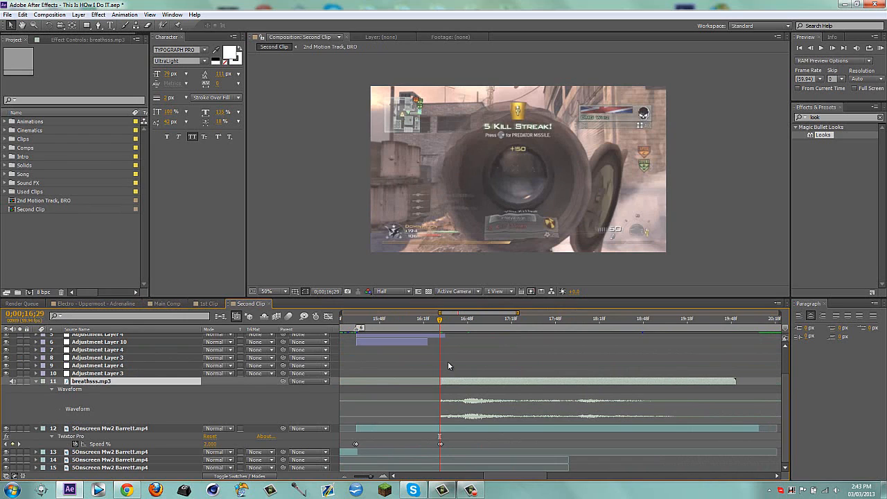
{"action": "key", "text": "ctrl+alt+y"}
{"action": "key", "text": "alt+bracketleft"}
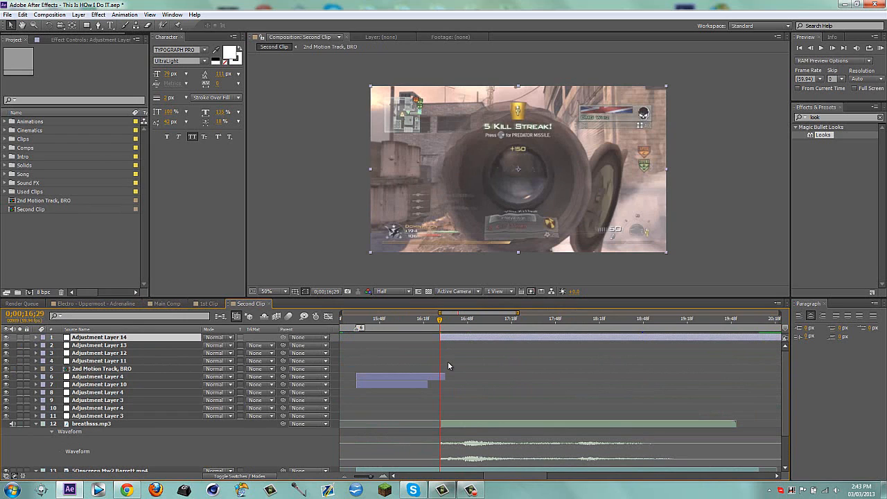
Step: Apply Gaussian Blur to the new adjustment layer and enable Blurriness keyframing at 0;00;16;29
{"action": "left_click_drag", "start_coordinate": [831, 117], "coordinate": [621, 128]}
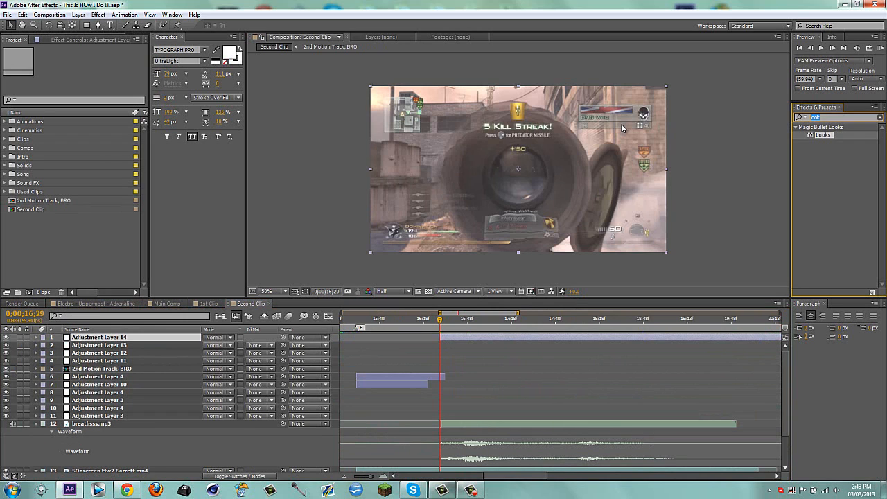
{"action": "type", "text": "gauss"}
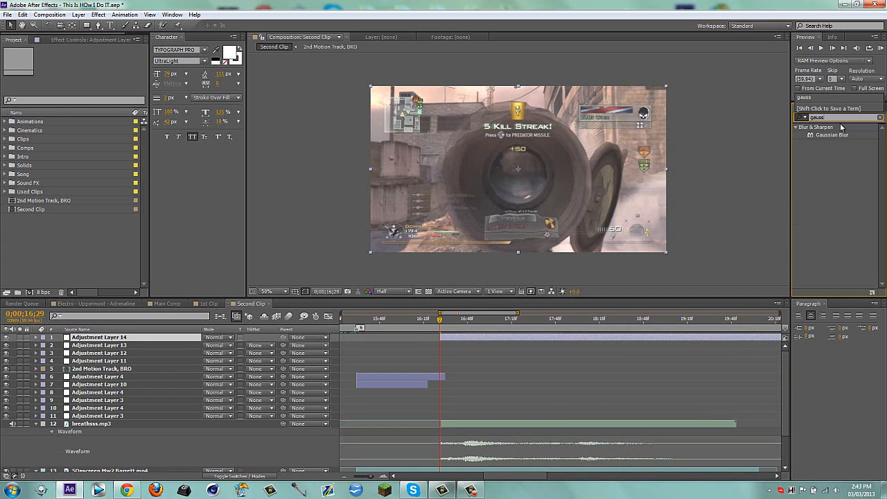
{"action": "left_click_drag", "start_coordinate": [832, 135], "coordinate": [576, 186]}
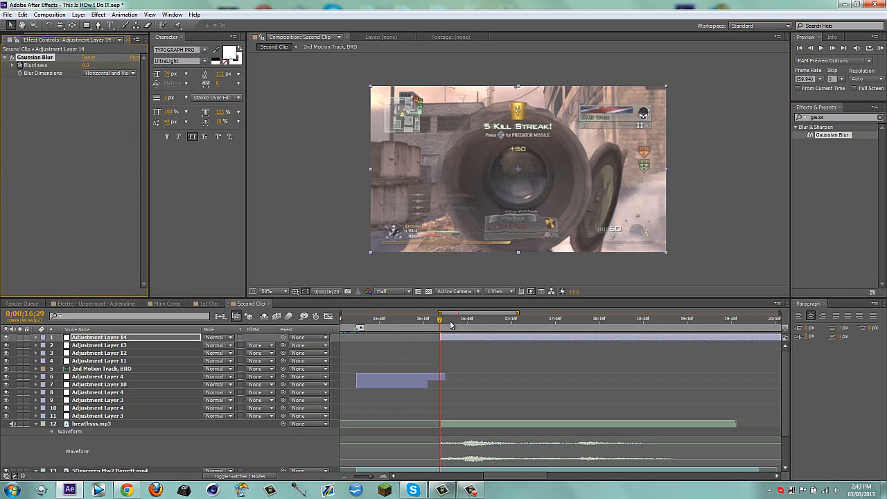
Step: Set Blurriness to 12 at 0;00;16;51, on the first peak of the breathing waveform
{"action": "left_click_drag", "start_coordinate": [450, 324], "coordinate": [472, 324]}
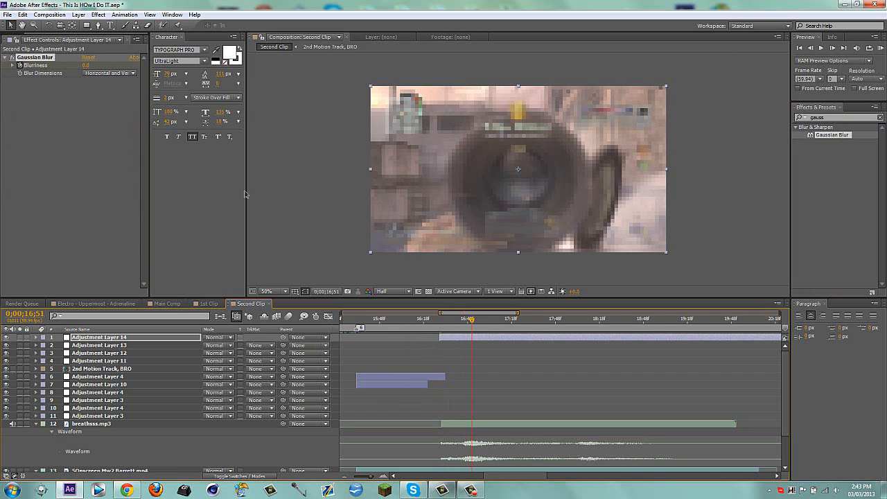
{"action": "left_click", "coordinate": [85, 65]}
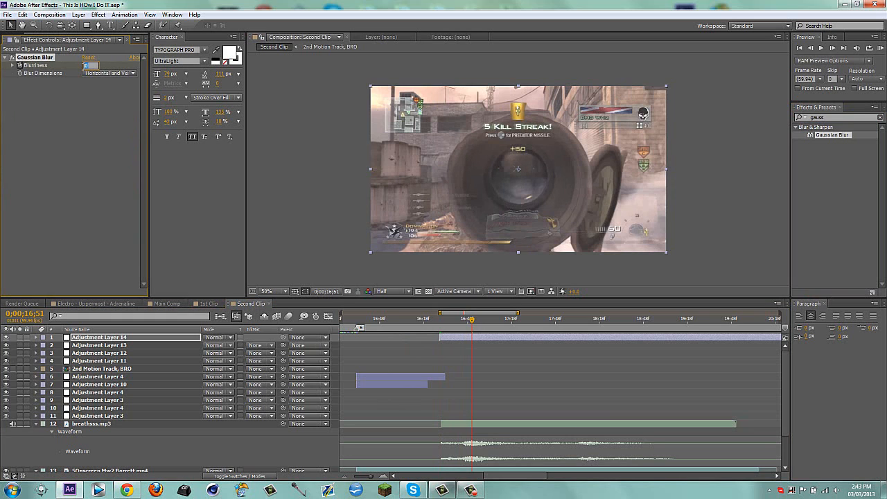
{"action": "type", "text": "12."}
{"action": "key", "text": "Return"}
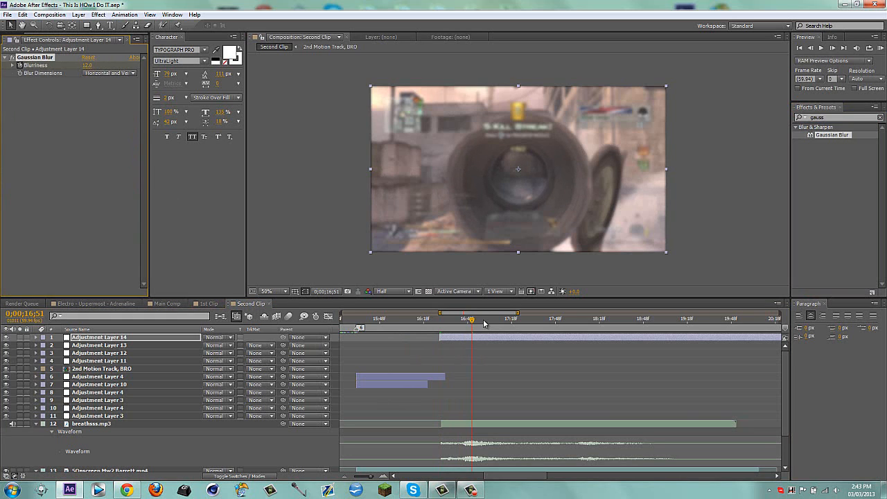
Step: Return the Gaussian Blur's Blurriness to 0 at 0;00;17;21
{"action": "left_click_drag", "start_coordinate": [471, 320], "coordinate": [516, 320]}
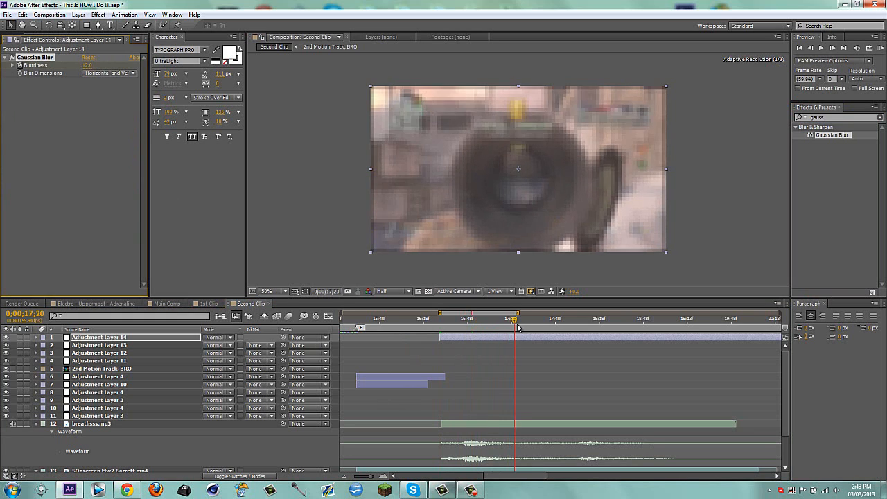
{"action": "left_click", "coordinate": [88, 65]}
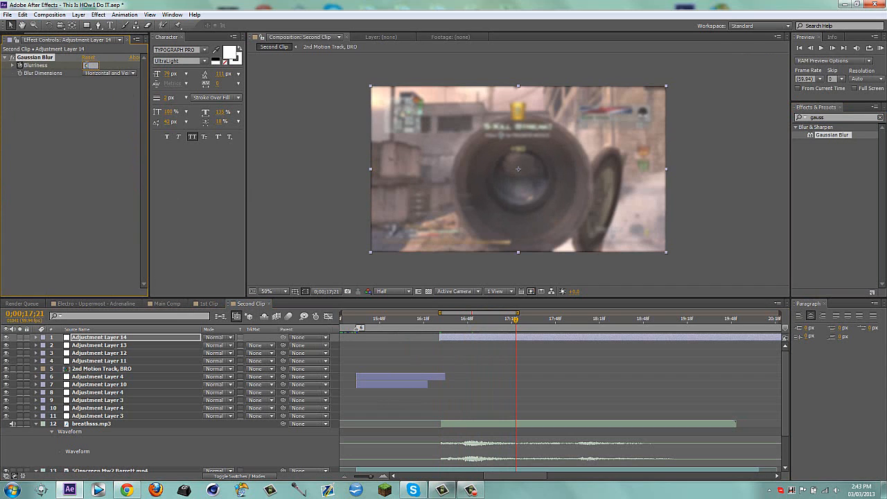
{"action": "type", "text": "0"}
{"action": "key", "text": "Return"}
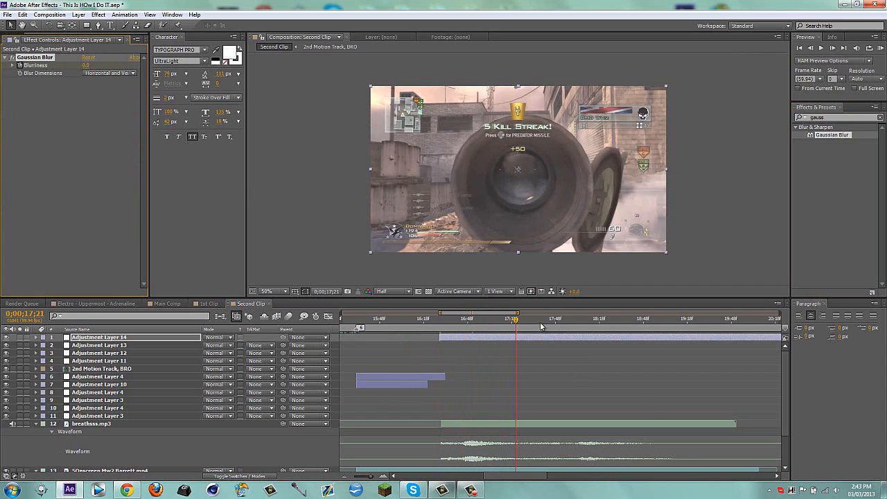
Step: Keyframe the Gaussian Blur's Blurriness at 4 at 0;00;17;41
{"action": "mouse_move", "coordinate": [539, 321]}
{"action": "left_mouse_down"}
{"action": "mouse_move", "coordinate": [573, 319]}
{"action": "mouse_move", "coordinate": [545, 321]}
{"action": "left_mouse_up"}
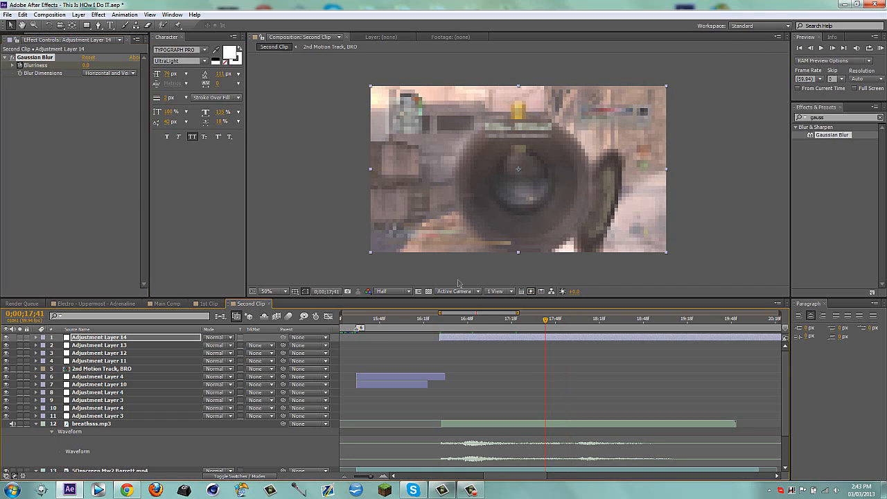
{"action": "left_click", "coordinate": [87, 73]}
{"action": "left_click", "coordinate": [86, 65]}
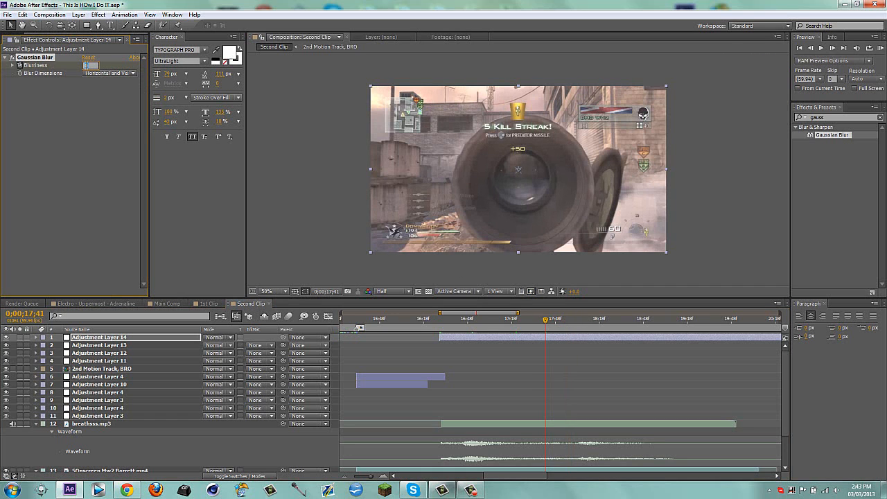
{"action": "type", "text": "4"}
{"action": "key", "text": "Return"}
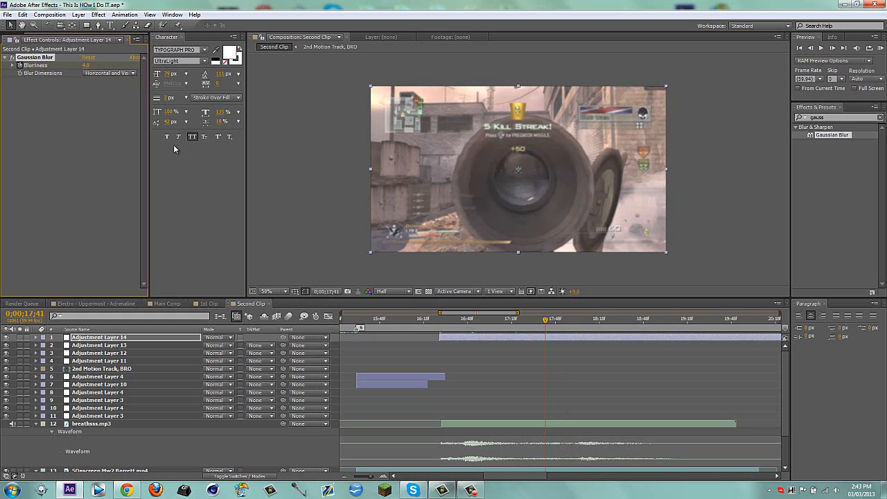
Step: Keyframe the Gaussian Blur's Blurriness at 0 at 0;00;17;53
{"action": "left_click", "coordinate": [573, 319]}
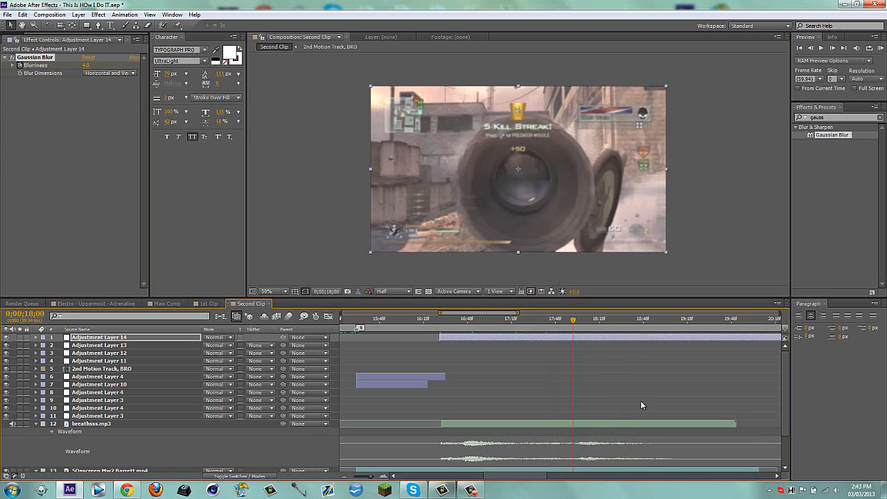
{"action": "left_click", "coordinate": [87, 65]}
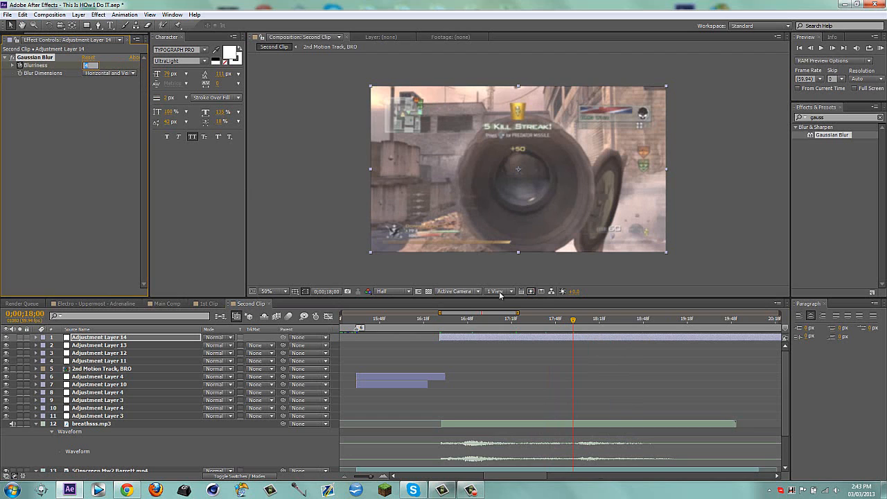
{"action": "left_click", "coordinate": [563, 322]}
{"action": "left_click", "coordinate": [88, 65]}
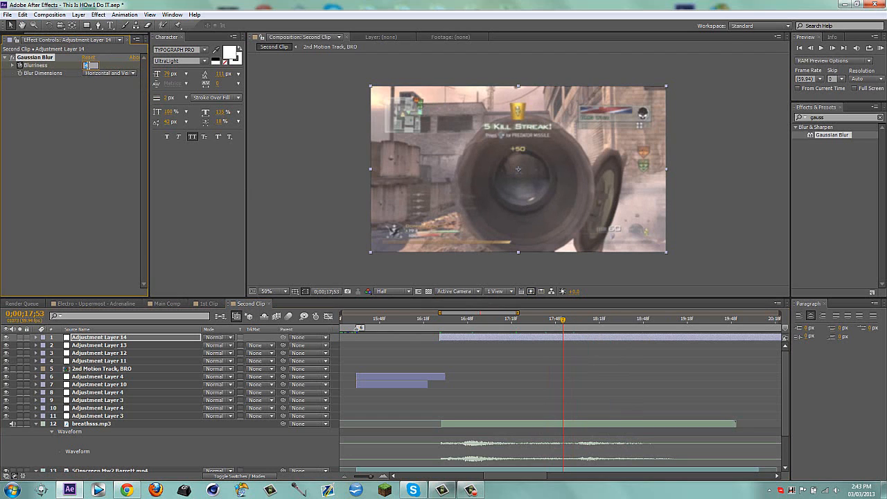
{"action": "type", "text": "0"}
{"action": "key", "text": "Return"}
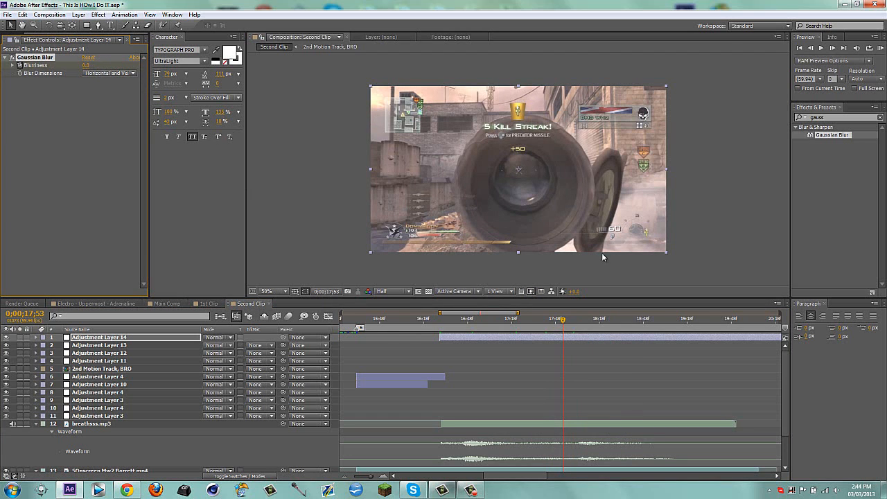
Step: Reveal the adjustment layer's Blurriness keyframes and move the breathsss.mp3 layer directly beneath it in the layer stack
{"action": "key", "text": "u"}
{"action": "left_click_drag", "start_coordinate": [92, 337], "coordinate": [124, 345]}
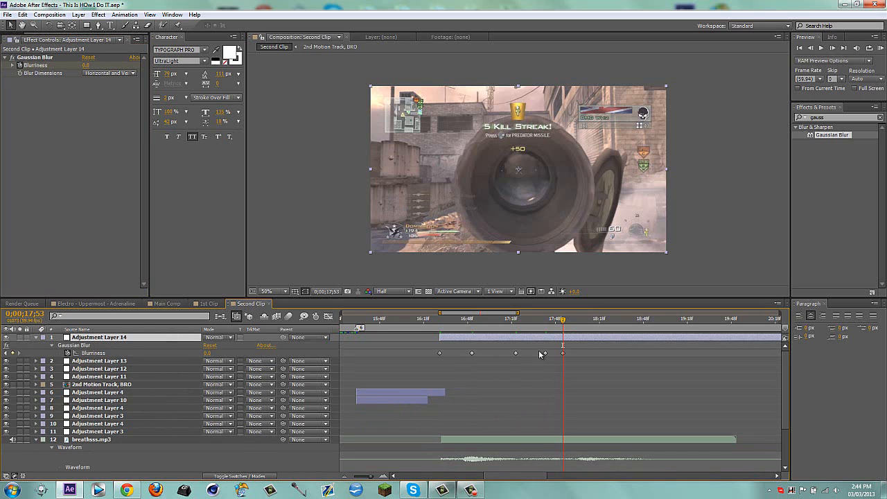
{"action": "scroll", "coordinate": [618, 362], "scroll_direction": "down", "scroll_amount": 2}
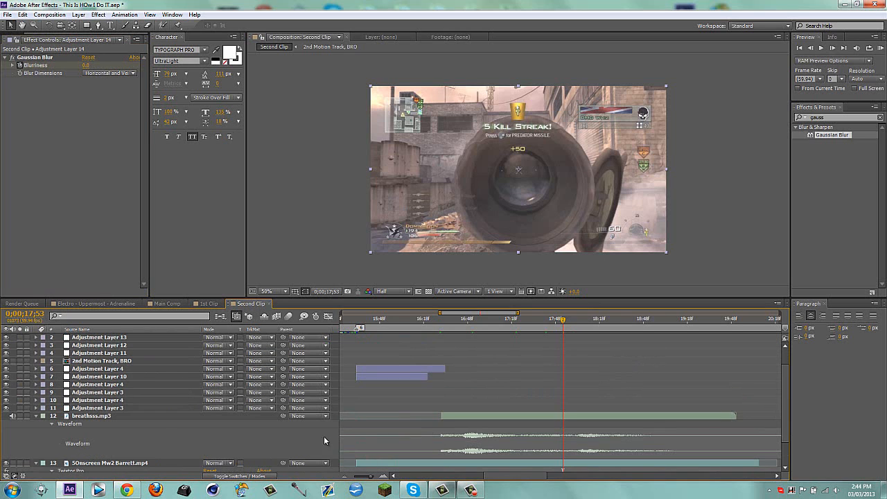
{"action": "left_click", "coordinate": [83, 415]}
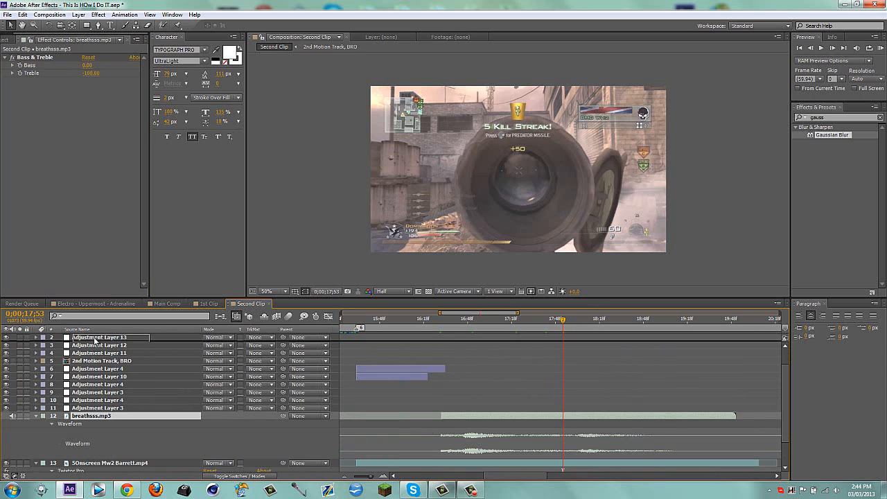
{"action": "scroll", "coordinate": [95, 339], "scroll_direction": "up", "scroll_amount": 2}
{"action": "left_click_drag", "start_coordinate": [95, 339], "coordinate": [95, 341]}
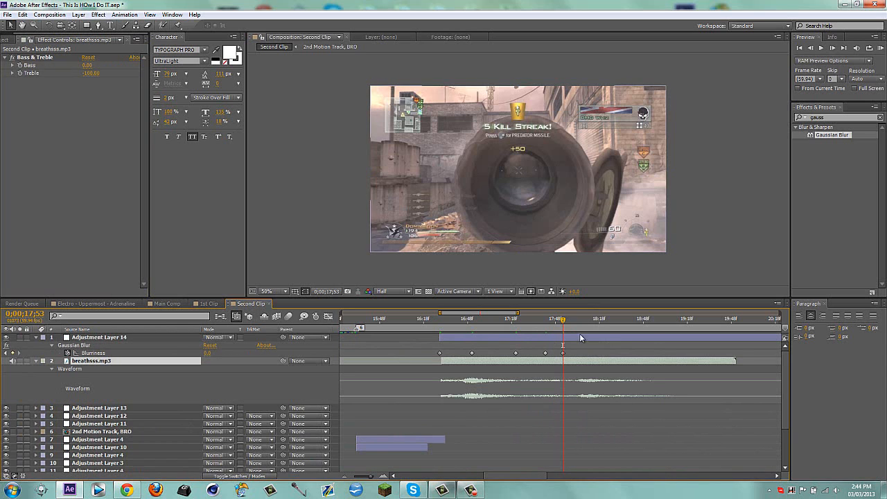
Step: Add a Blurriness keyframe holding 0 at 0;00;17;57, and set Blurriness to 8 at 0;00;18;10
{"action": "left_click_drag", "start_coordinate": [565, 330], "coordinate": [569, 330]}
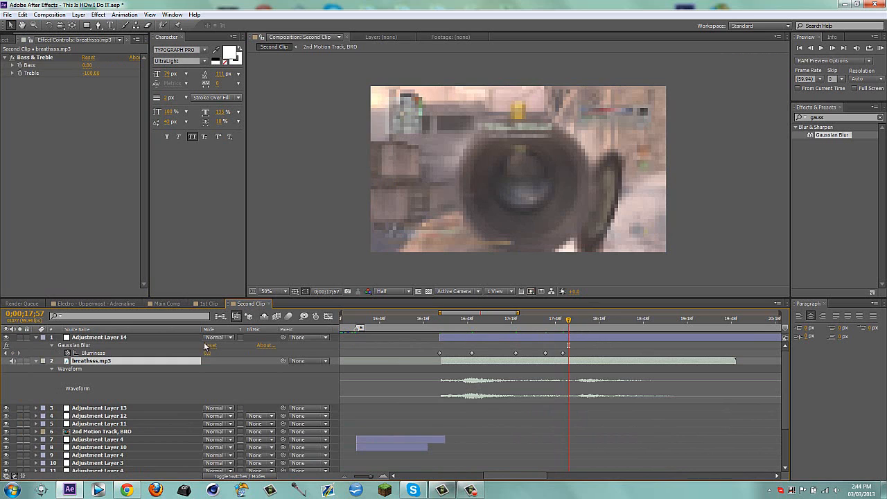
{"action": "left_click", "coordinate": [12, 353]}
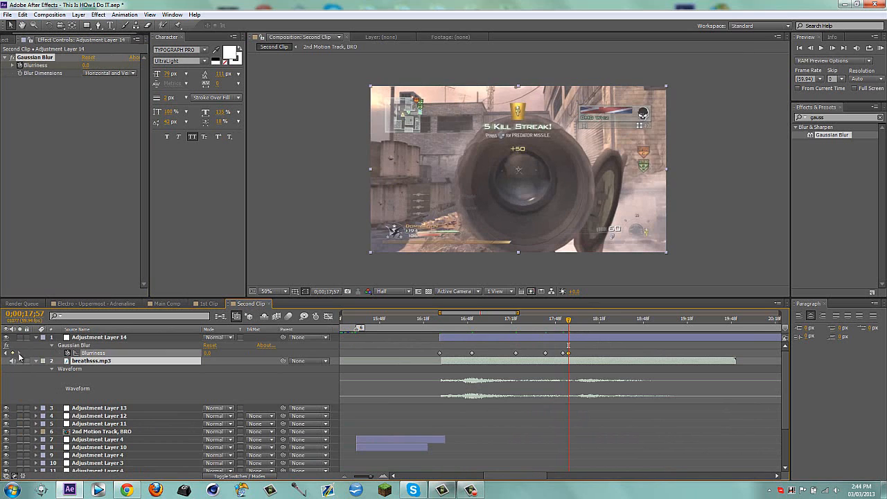
{"action": "left_click", "coordinate": [588, 323]}
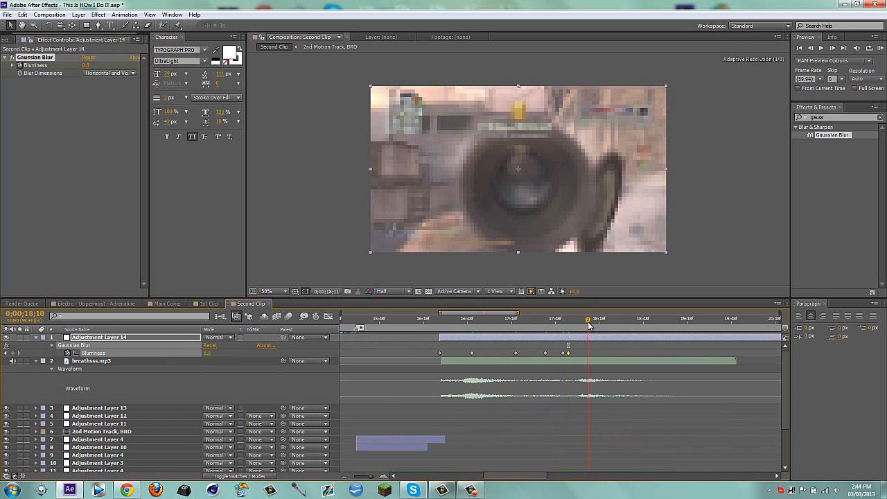
{"action": "left_click", "coordinate": [206, 353]}
{"action": "key", "text": "Return"}
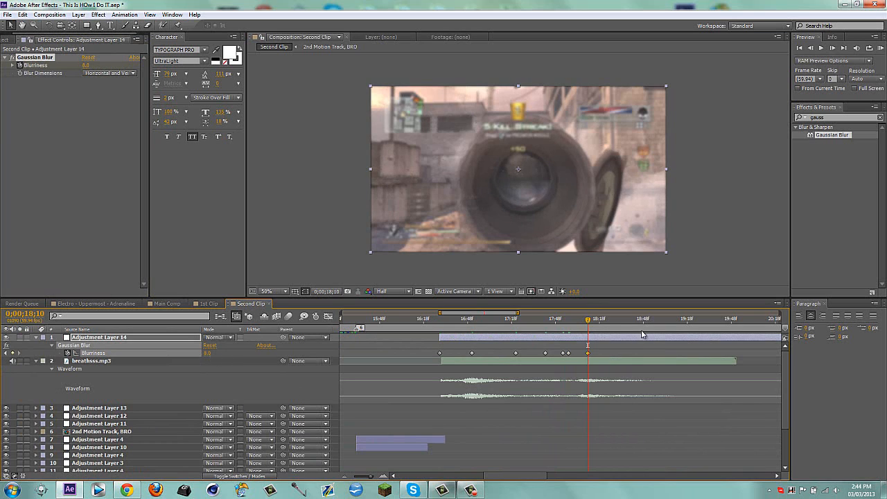
Step: Bring Blurriness back to 0 at 0;00;18;25, after the second breath's peak
{"action": "left_click", "coordinate": [609, 324]}
{"action": "left_click", "coordinate": [212, 353]}
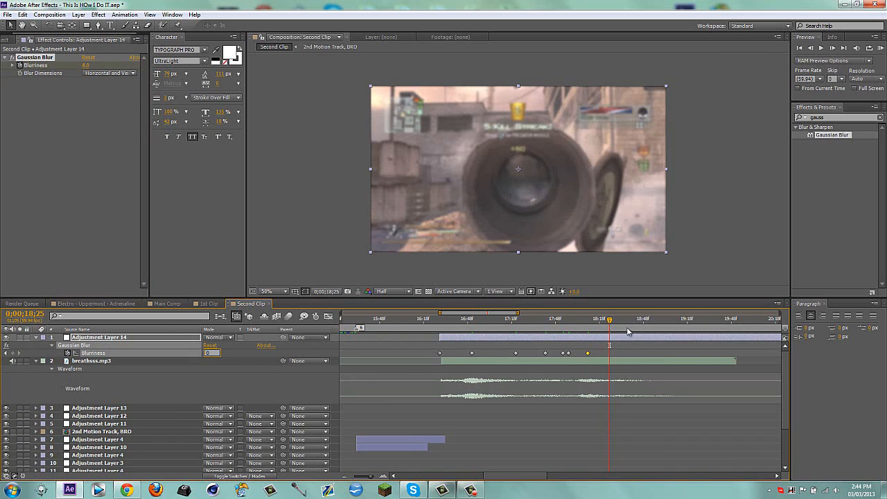
{"action": "type", "text": "0"}
{"action": "key", "text": "Return"}
Step: Set the adjustment layer's Blurriness to 6 at 0;00;18;33
{"action": "mouse_move", "coordinate": [612, 323]}
{"action": "left_mouse_down"}
{"action": "mouse_move", "coordinate": [659, 326]}
{"action": "mouse_move", "coordinate": [622, 326]}
{"action": "left_mouse_up"}
{"action": "left_click", "coordinate": [206, 353]}
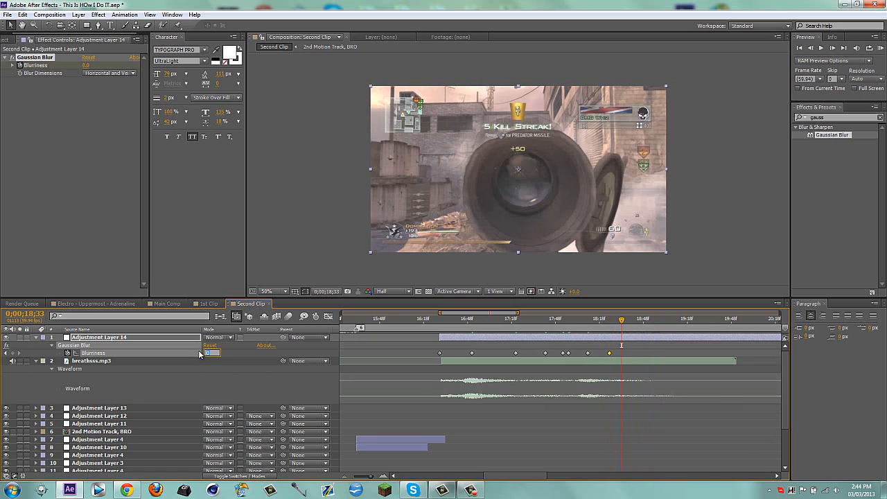
{"action": "type", "text": "6"}
{"action": "key", "text": "Return"}
Step: Set the adjustment layer's Blurriness to 0 at 0;00;19;09 and trim the layer's end to that time
{"action": "left_click_drag", "start_coordinate": [632, 320], "coordinate": [675, 320]}
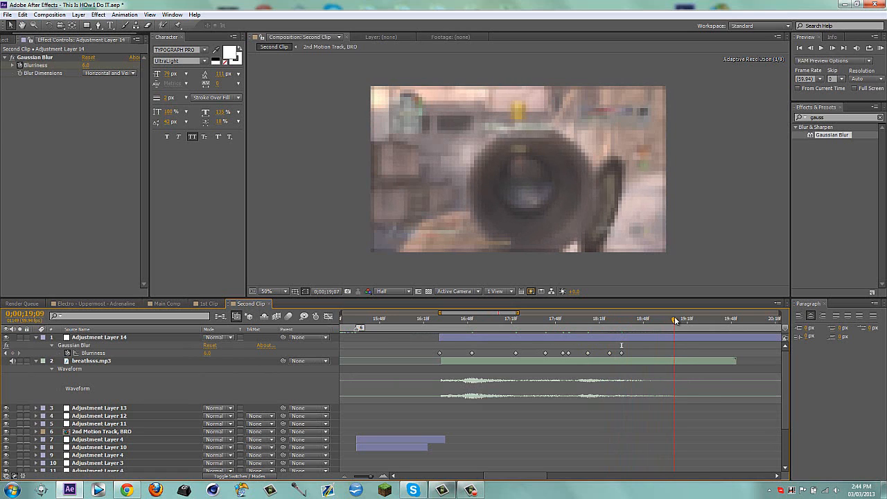
{"action": "left_click", "coordinate": [210, 353]}
{"action": "type", "text": "0"}
{"action": "key", "text": "Return"}
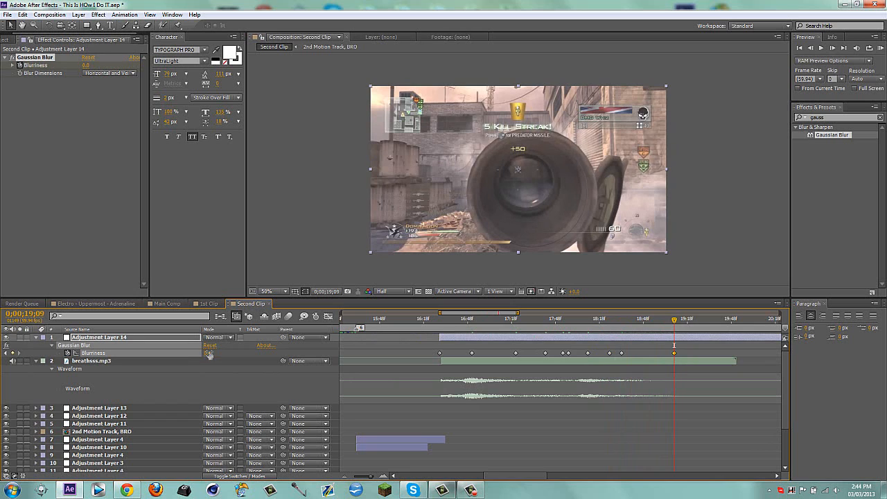
{"action": "key", "text": "alt+]"}
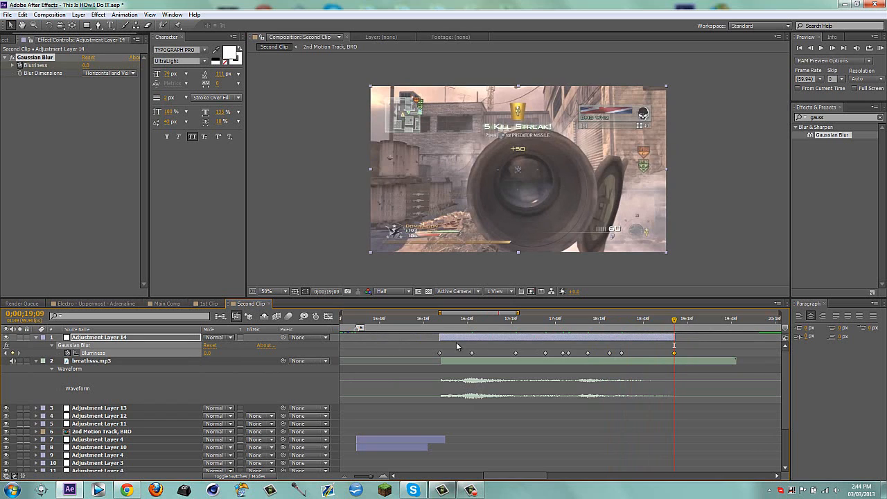
Step: Apply Easy Ease to all of the adjustment layer's Blurriness keyframes, and collapse its properties
{"action": "left_click_drag", "start_coordinate": [428, 347], "coordinate": [678, 365]}
{"action": "right_click", "coordinate": [673, 353]}
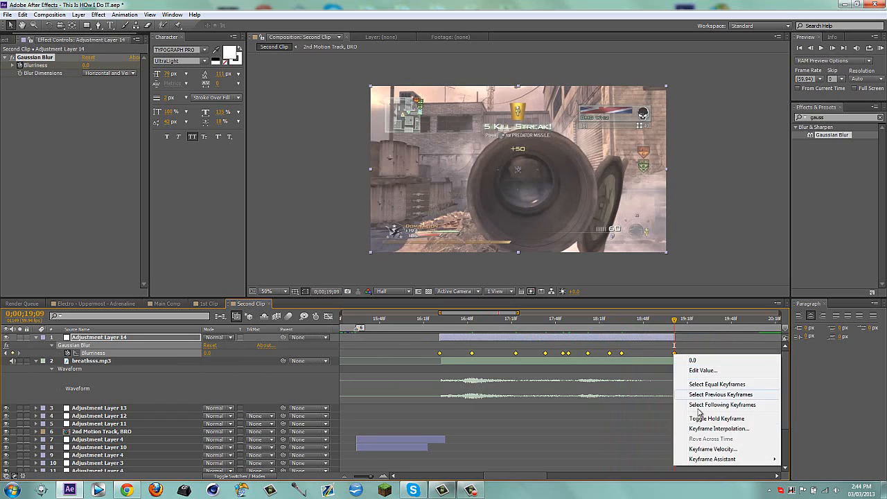
{"action": "mouse_move", "coordinate": [714, 458]}
{"action": "left_click", "coordinate": [585, 399]}
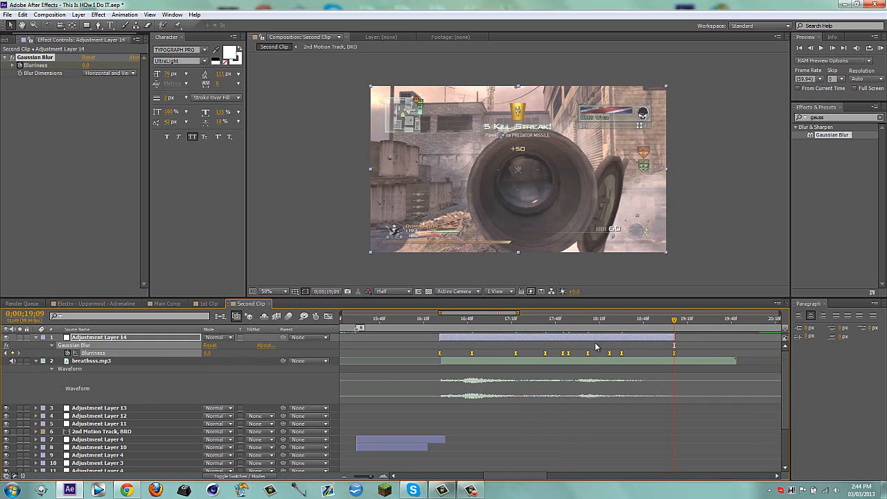
{"action": "key", "text": "u"}
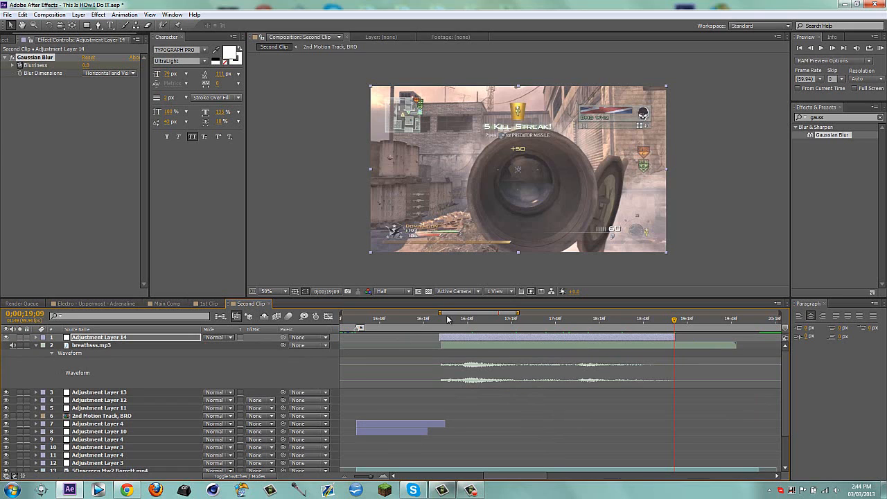
Step: Extend the work area's start back to about 9 seconds and scrub through the clip to 0;00;16;08
{"action": "left_click_drag", "start_coordinate": [442, 314], "coordinate": [352, 318]}
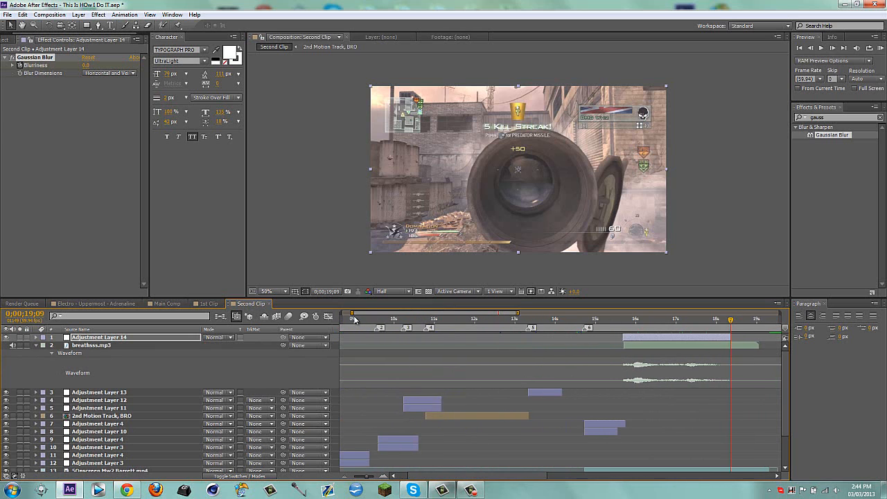
{"action": "left_click", "coordinate": [445, 321]}
{"action": "left_click_drag", "start_coordinate": [444, 321], "coordinate": [496, 320]}
{"action": "left_click", "coordinate": [513, 318]}
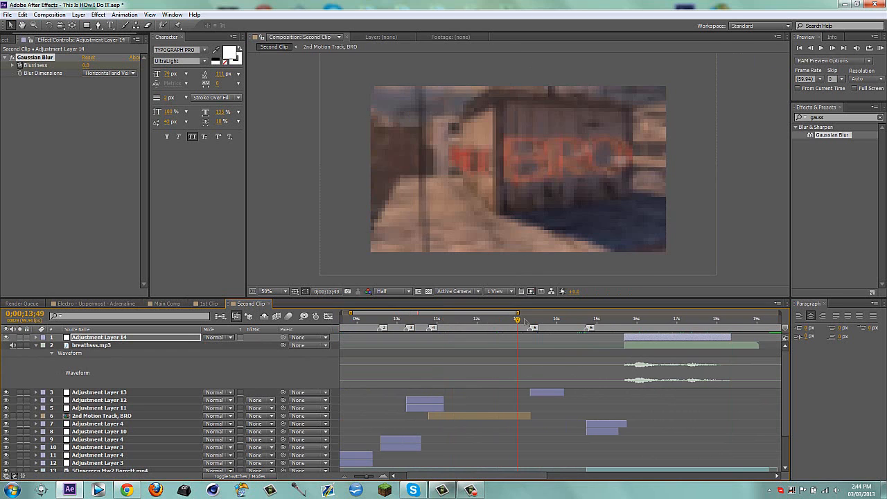
{"action": "left_click_drag", "start_coordinate": [515, 320], "coordinate": [610, 321]}
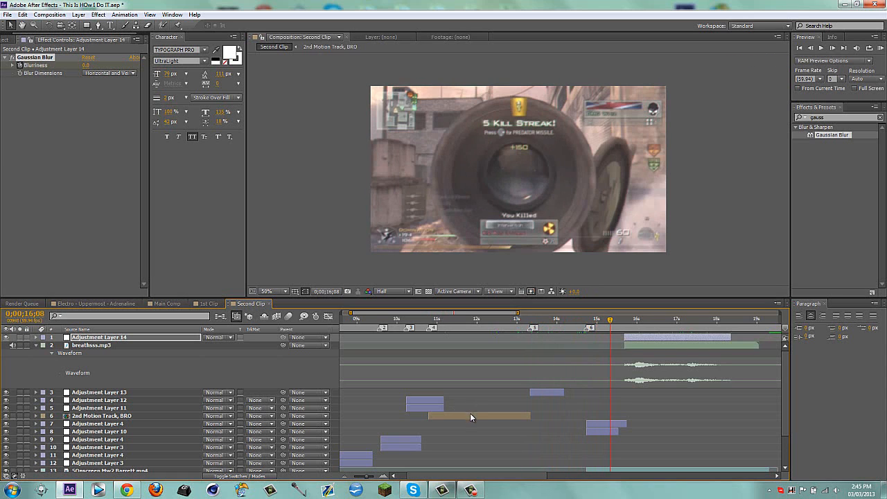
Step: In the 2nd Motion Track, BRO composition, enable Multi-Object for Group 1 of the Element layer at 0;00;01;31
{"action": "double_click", "coordinate": [470, 413]}
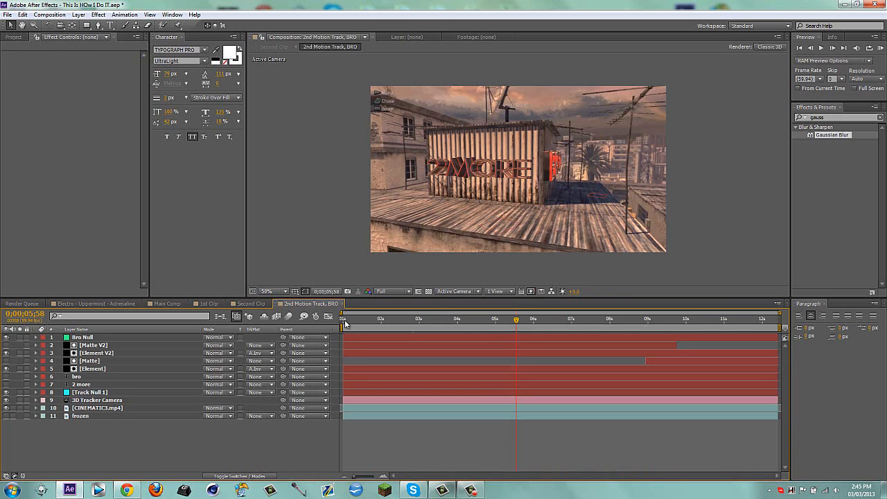
{"action": "left_click", "coordinate": [346, 322]}
{"action": "left_click", "coordinate": [96, 369]}
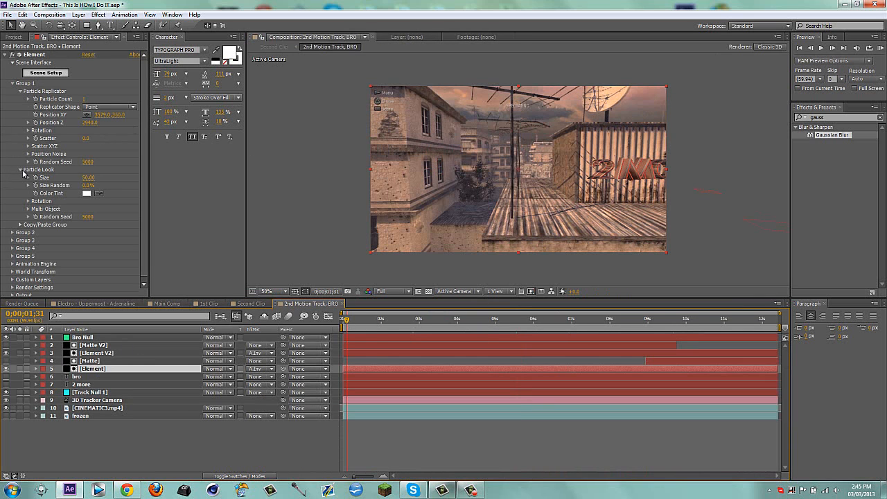
{"action": "left_click", "coordinate": [28, 210]}
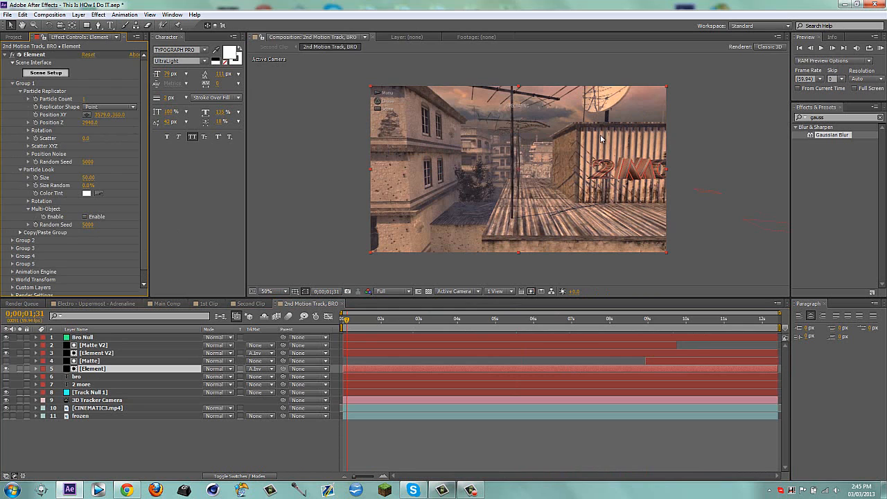
{"action": "left_click", "coordinate": [85, 217]}
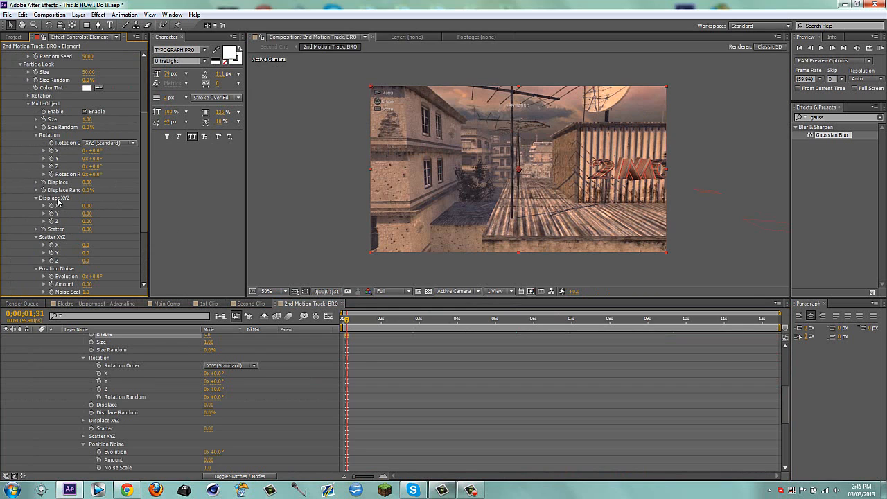
Step: Start keyframing Rotation Random, Displace Y and Z, and Scatter X, Y and Z at 0;00;01;31, showing only keyframed properties
{"action": "left_click", "coordinate": [53, 175]}
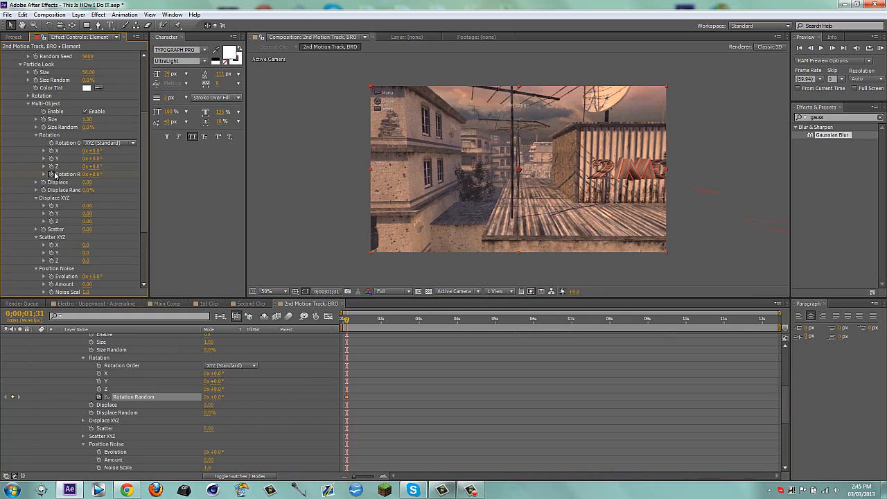
{"action": "left_click", "coordinate": [51, 206]}
{"action": "left_click", "coordinate": [51, 214]}
{"action": "left_click", "coordinate": [51, 221]}
{"action": "left_click", "coordinate": [52, 244]}
{"action": "left_click", "coordinate": [51, 252]}
{"action": "left_click", "coordinate": [51, 261]}
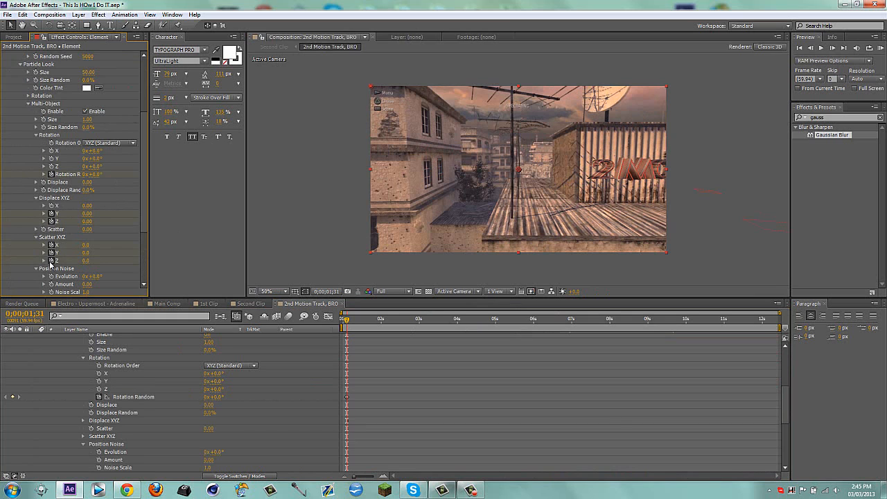
{"action": "key", "text": "u"}
{"action": "key", "text": "u"}
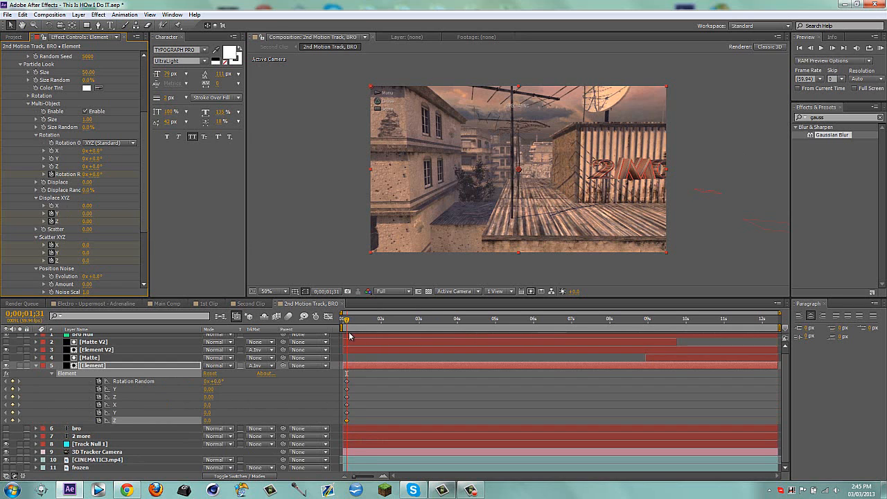
Step: Add keyframes holding the current values of all six Element properties at 0;00;07;17
{"action": "left_click_drag", "start_coordinate": [347, 319], "coordinate": [567, 323]}
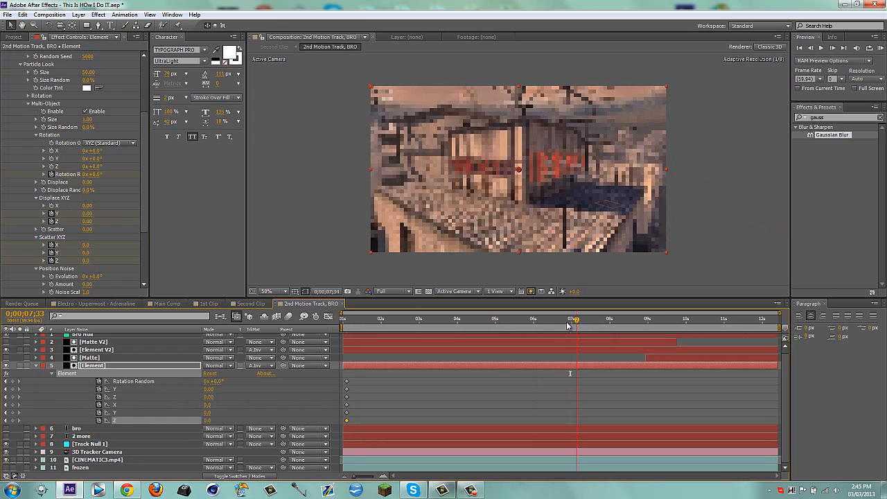
{"action": "left_click", "coordinate": [12, 381]}
{"action": "left_click", "coordinate": [12, 389]}
{"action": "left_click", "coordinate": [12, 396]}
{"action": "left_click", "coordinate": [12, 405]}
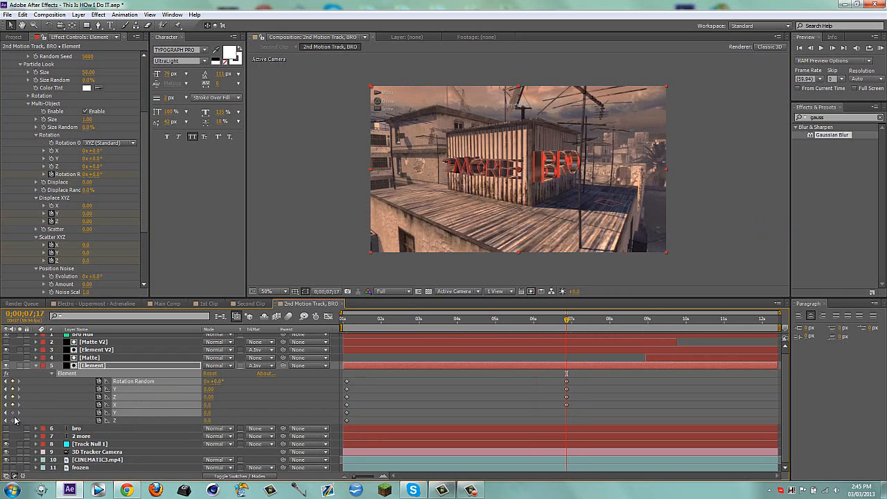
{"action": "left_click", "coordinate": [12, 412]}
{"action": "left_click", "coordinate": [12, 420]}
{"action": "left_click", "coordinate": [128, 404]}
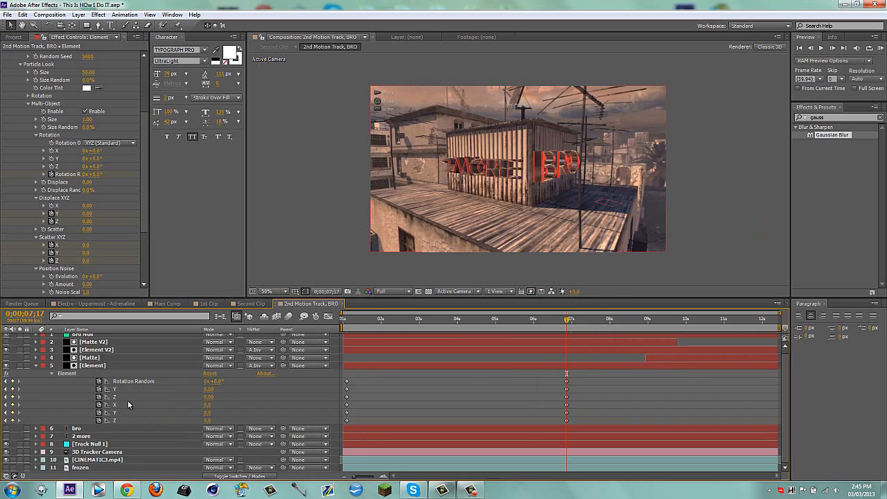
Step: At 0;00;01;31, set Rotation Random to 99°, Displace Y to 0.34 and Z to 1.86, and Scatter XYZ to 2.0, 0.8 and 1.9
{"action": "left_click", "coordinate": [5, 381]}
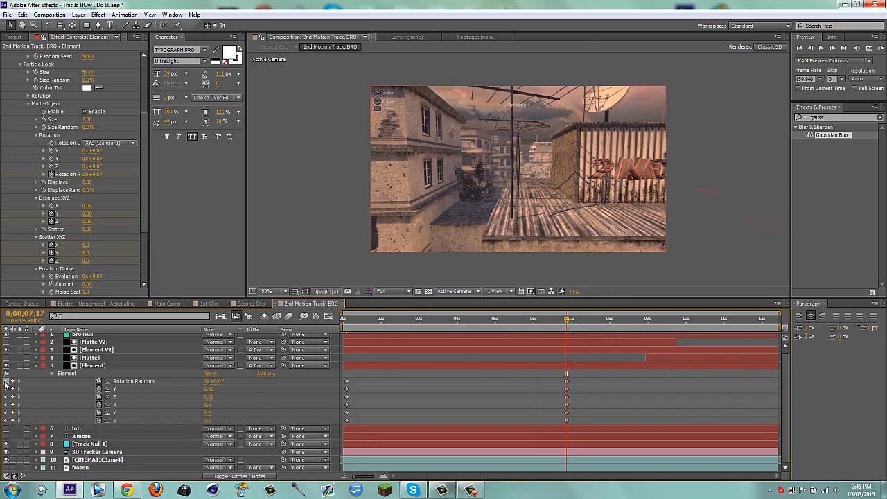
{"action": "left_click_drag", "start_coordinate": [214, 381], "coordinate": [271, 377]}
{"action": "left_click_drag", "start_coordinate": [215, 388], "coordinate": [333, 398]}
{"action": "left_click_drag", "start_coordinate": [208, 406], "coordinate": [263, 412]}
{"action": "left_click_drag", "start_coordinate": [207, 421], "coordinate": [327, 411]}
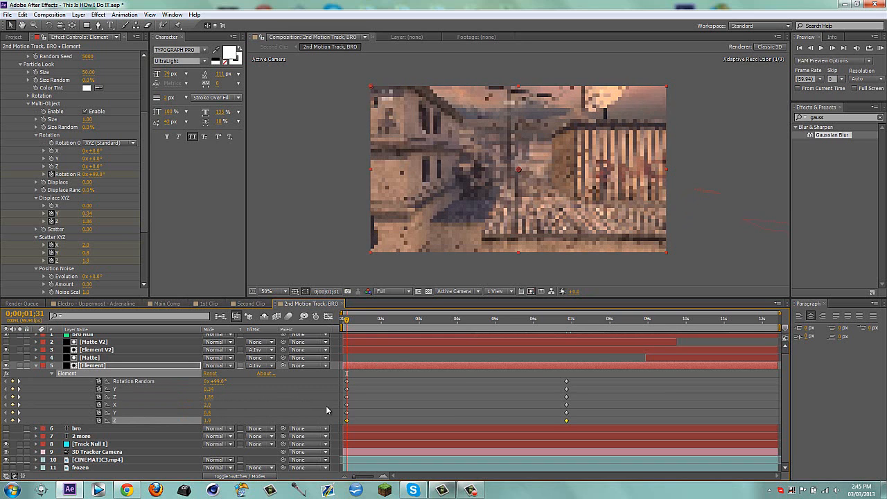
Step: Check the scattered text at 0;00;05;26 and apply Easy Ease to all of the Element layer's keyframes
{"action": "left_click", "coordinate": [494, 320]}
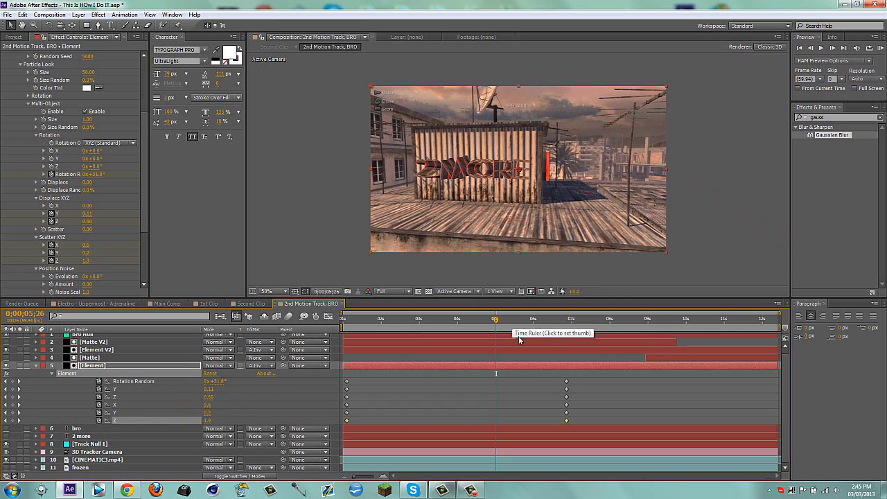
{"action": "left_click_drag", "start_coordinate": [587, 420], "coordinate": [349, 383]}
{"action": "right_click", "coordinate": [351, 386]}
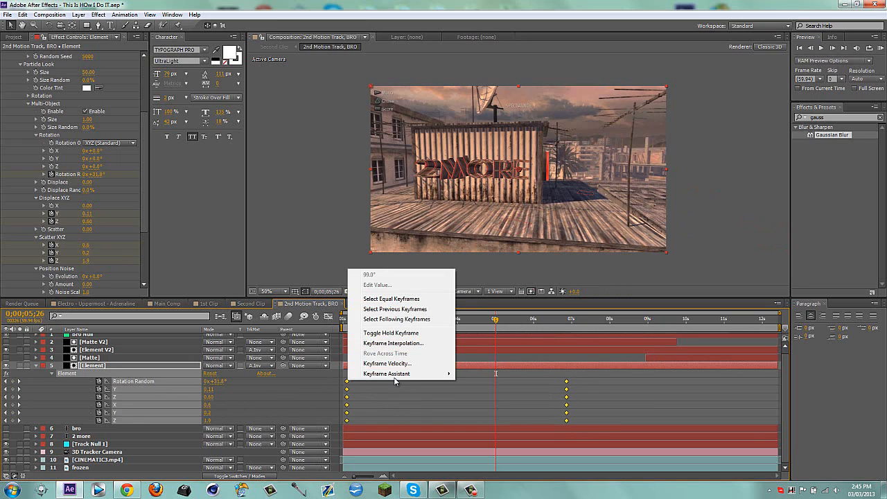
{"action": "mouse_move", "coordinate": [398, 380]}
{"action": "left_click", "coordinate": [479, 393]}
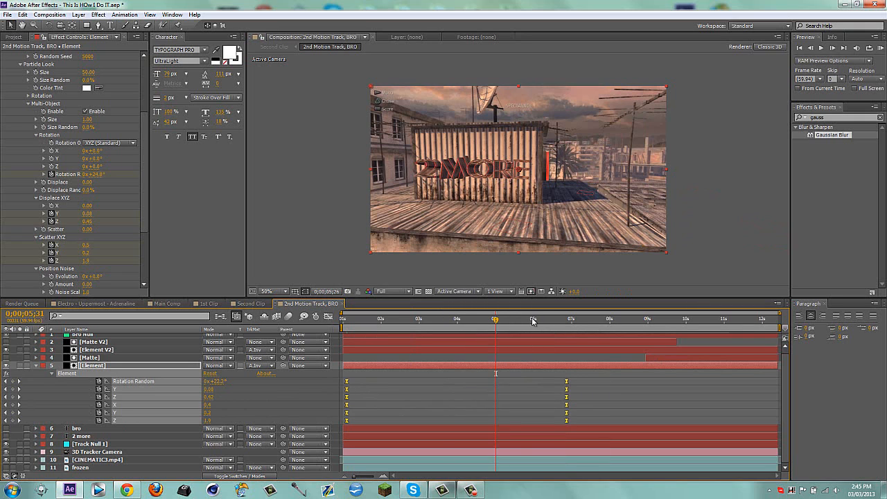
Step: Add keyframes for all six Element properties at 0;00;06;47, move them about one second earlier, and scrub through the animation
{"action": "left_click", "coordinate": [548, 322]}
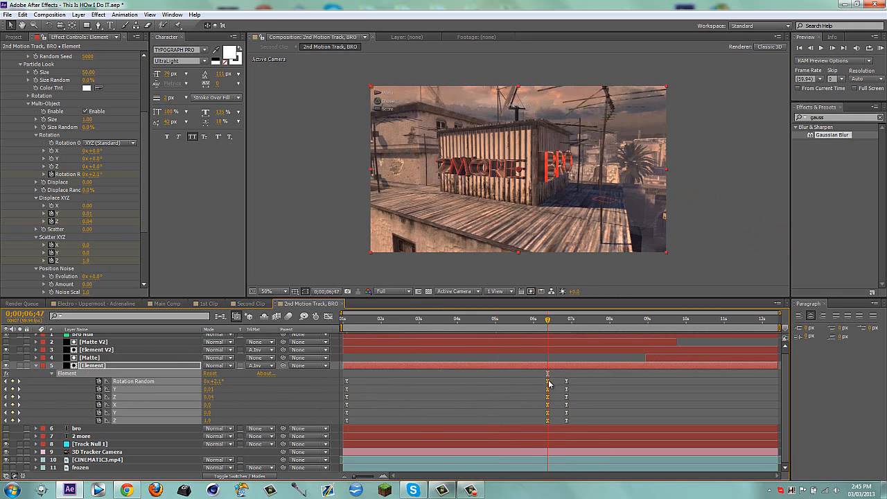
{"action": "left_click_drag", "start_coordinate": [549, 384], "coordinate": [509, 385]}
{"action": "left_click", "coordinate": [379, 325]}
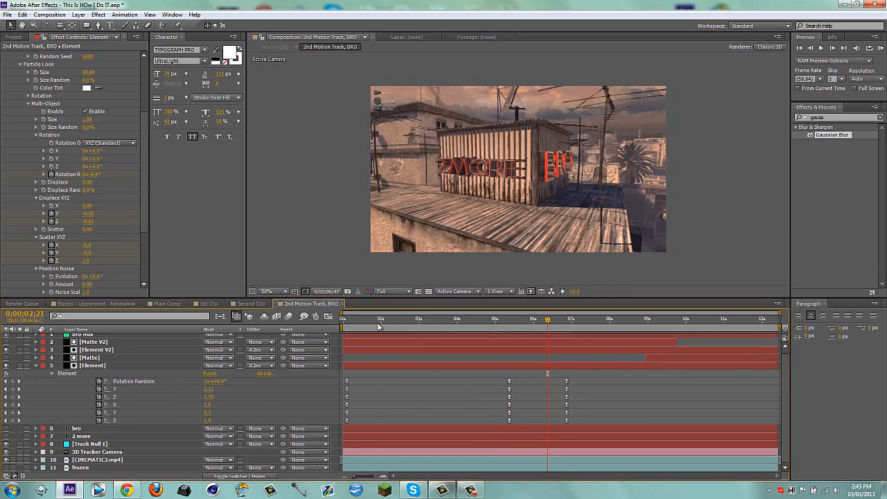
{"action": "left_click_drag", "start_coordinate": [380, 325], "coordinate": [465, 373]}
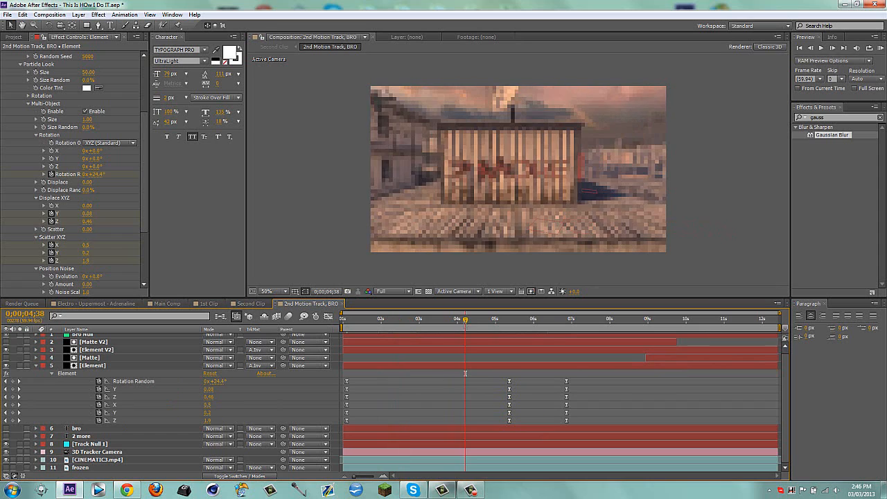
{"action": "left_click_drag", "start_coordinate": [465, 324], "coordinate": [501, 324]}
Step: Collapse the Element layer's properties and enable Multi-Object for Group 1 of the Element V2 layer at 0;00;05;00
{"action": "left_click", "coordinate": [430, 366]}
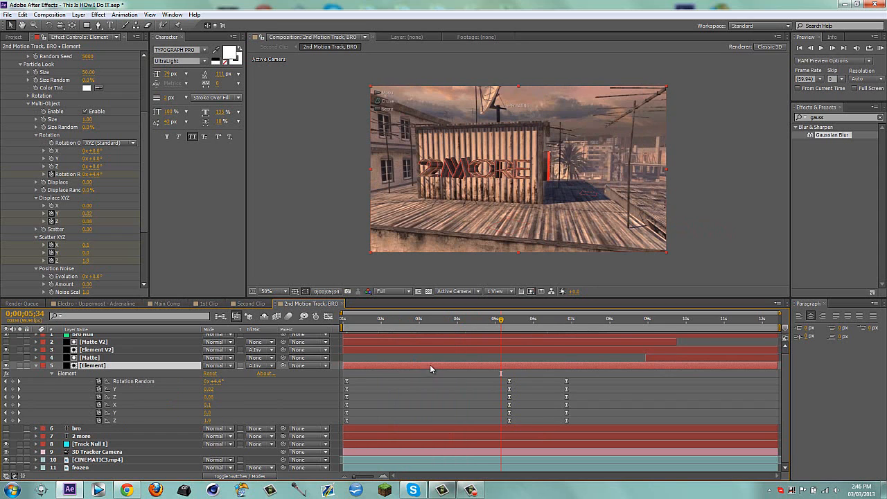
{"action": "key", "text": "u"}
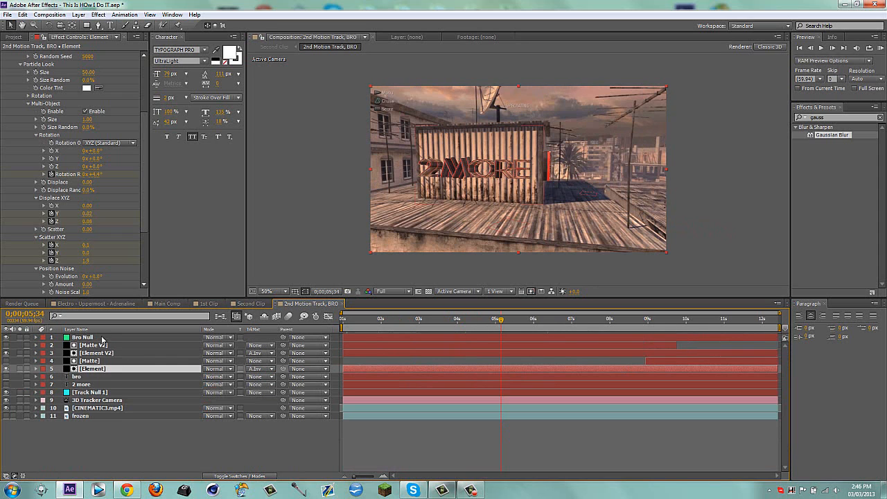
{"action": "left_click", "coordinate": [96, 354]}
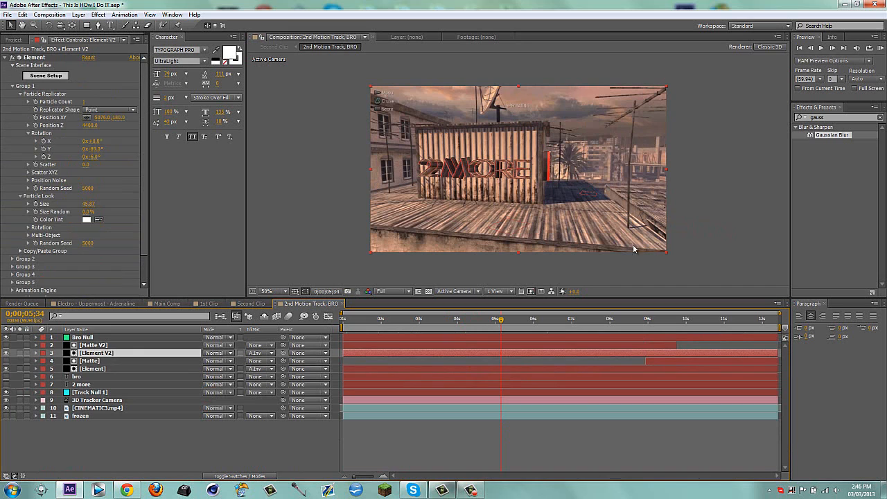
{"action": "left_click", "coordinate": [587, 321]}
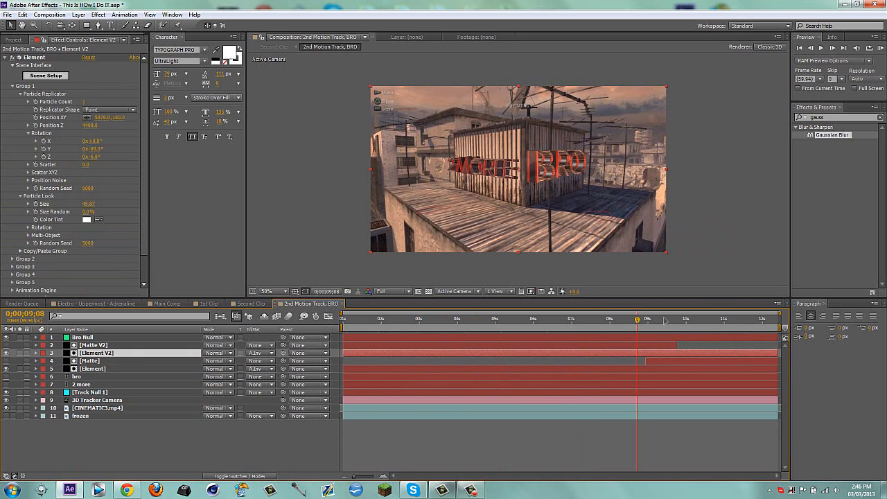
{"action": "left_click", "coordinate": [471, 320]}
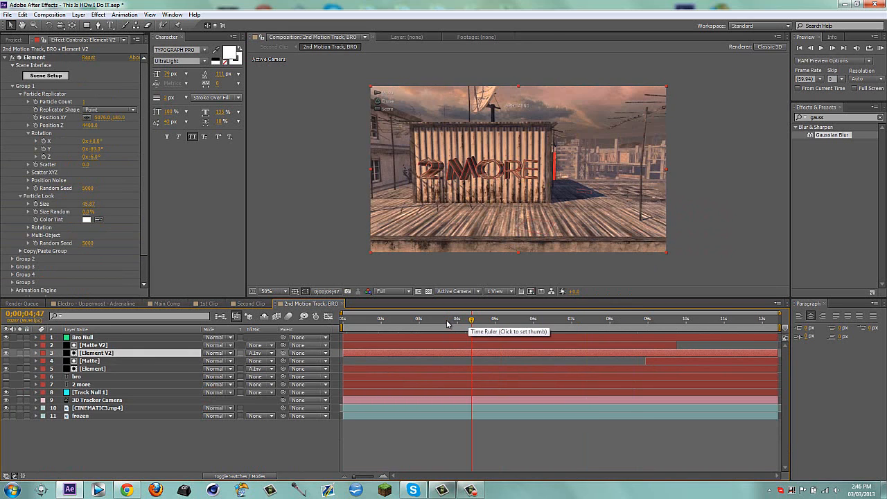
{"action": "left_click", "coordinate": [480, 320]}
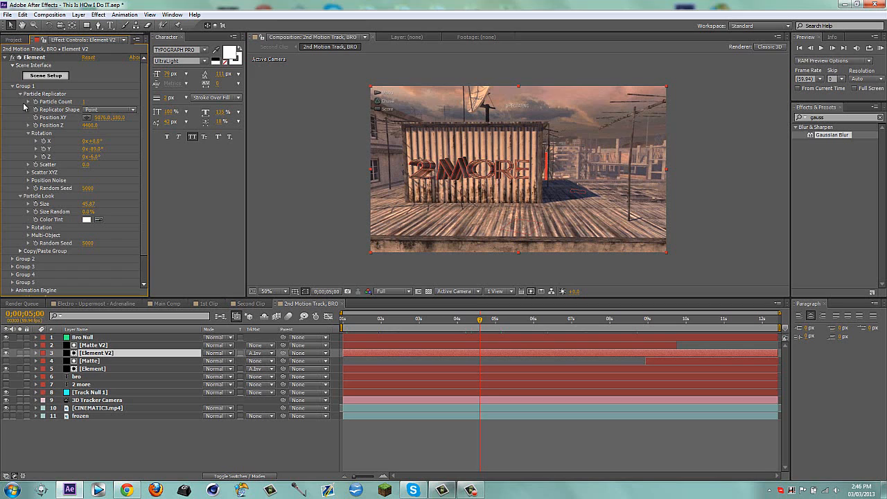
{"action": "left_click", "coordinate": [21, 95]}
{"action": "left_click", "coordinate": [28, 141]}
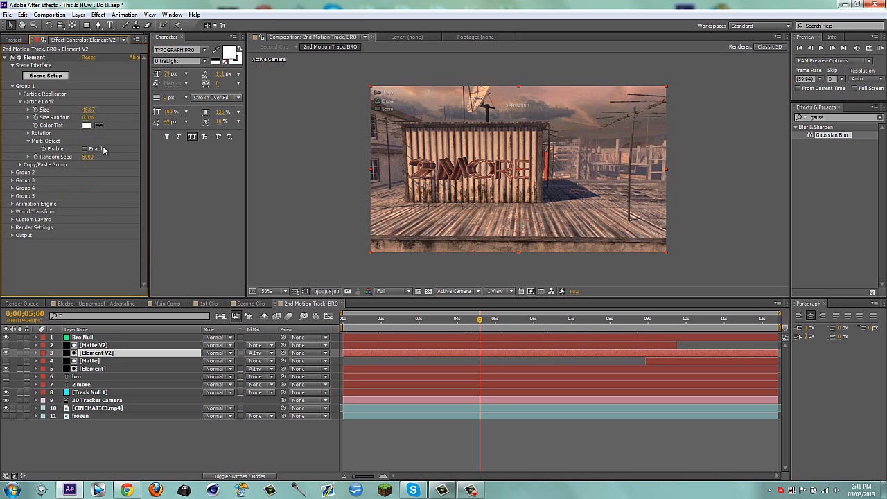
{"action": "left_click", "coordinate": [85, 149]}
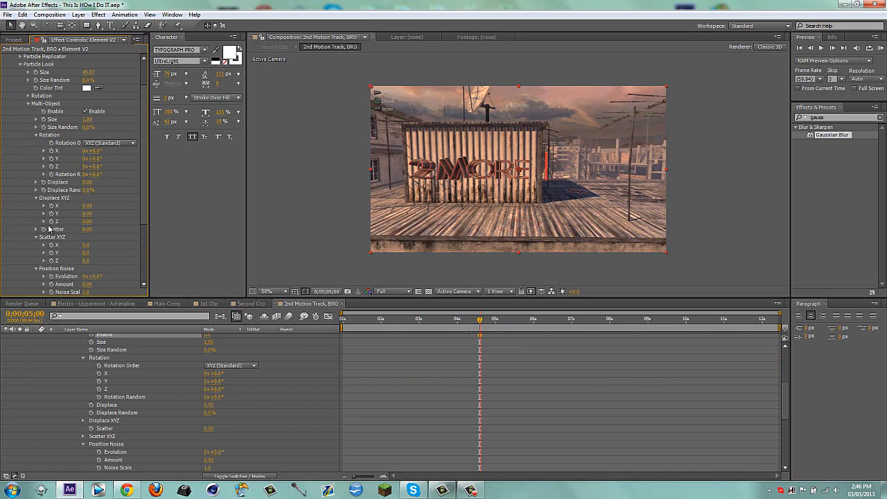
Step: Start keyframing Rotation Random, Displace Y and Z, and Scatter X, Y and Z on Element V2 at 0;00;05;00, and display only the keyframed properties
{"action": "left_click", "coordinate": [51, 174]}
{"action": "left_click", "coordinate": [51, 213]}
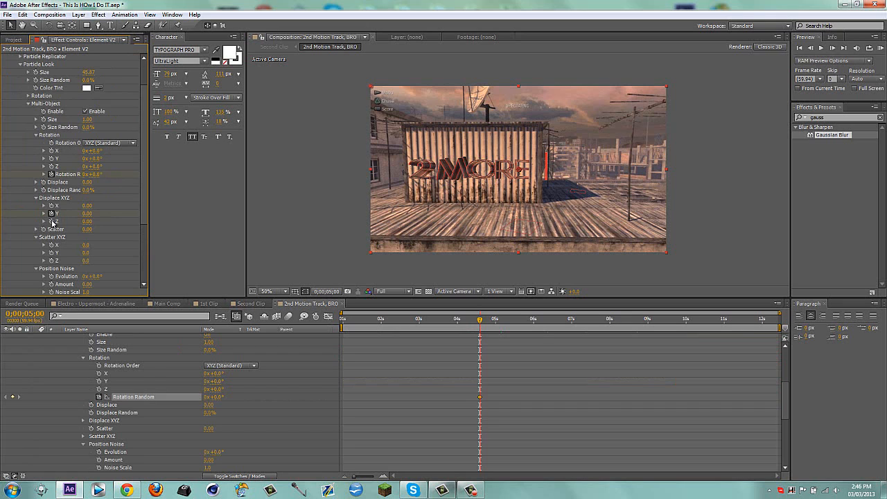
{"action": "left_click", "coordinate": [52, 221]}
{"action": "left_click", "coordinate": [51, 245]}
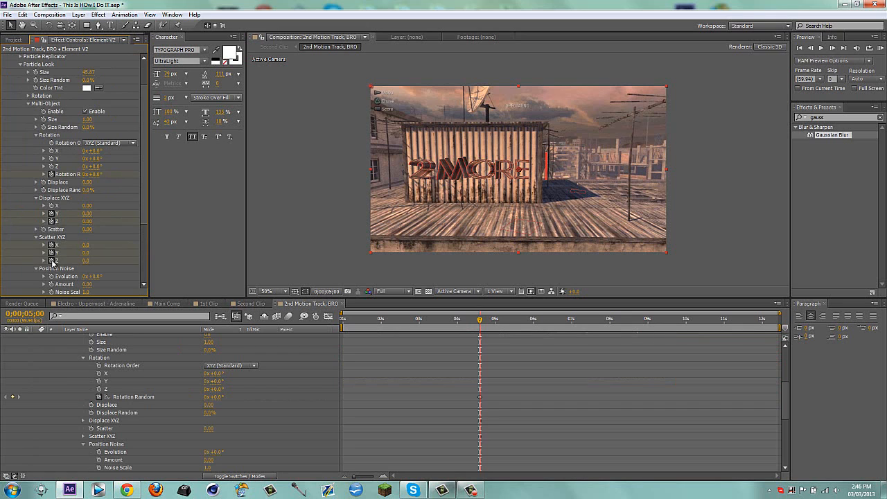
{"action": "left_click", "coordinate": [50, 258]}
{"action": "key", "text": "u"}
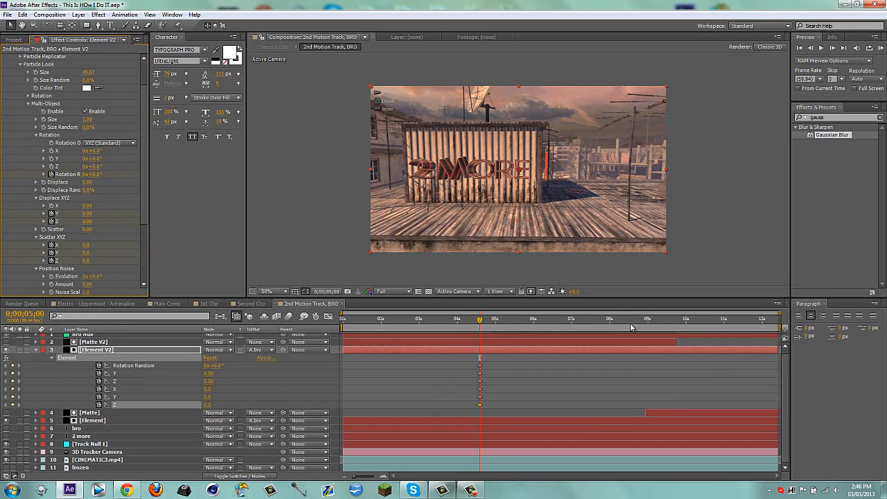
Step: Add keyframes for all six Element V2 properties at 0;00;11;34, keeping the assembled values
{"action": "left_click", "coordinate": [682, 323]}
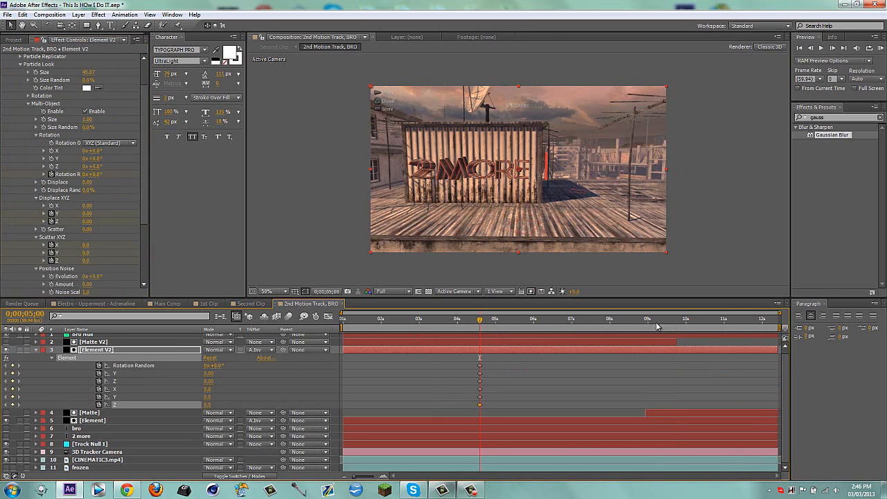
{"action": "left_click", "coordinate": [730, 324]}
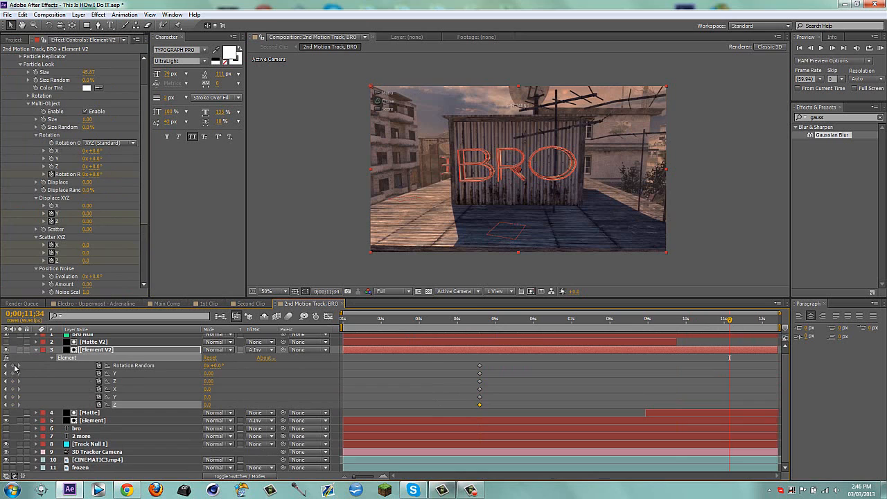
{"action": "left_click", "coordinate": [12, 365]}
{"action": "left_click", "coordinate": [12, 373]}
{"action": "left_click", "coordinate": [13, 397]}
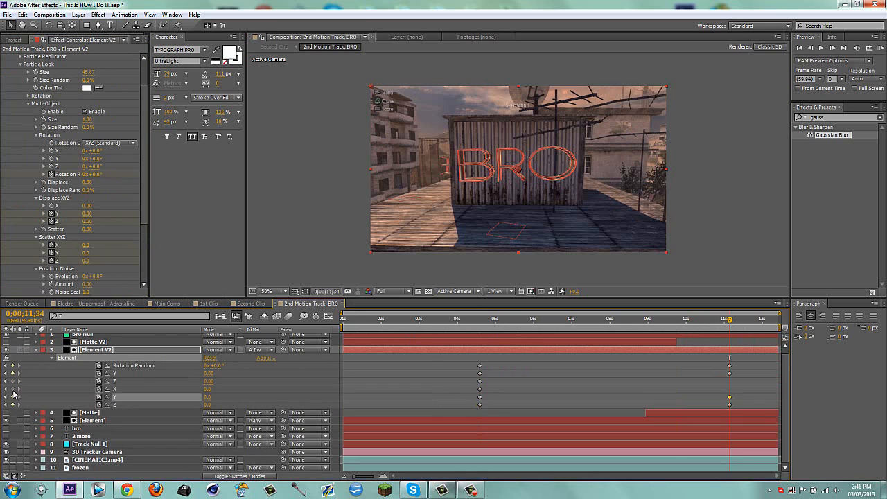
{"action": "left_click", "coordinate": [13, 389]}
{"action": "left_click", "coordinate": [13, 404]}
{"action": "left_click", "coordinate": [13, 380]}
Step: At 0;00;05;00, set Rotation Random to 29°, Displace Y to 0.73 and Z to 1.09, and Scatter XYZ to 1.1, 1.0 and 4.0
{"action": "left_click", "coordinate": [5, 365]}
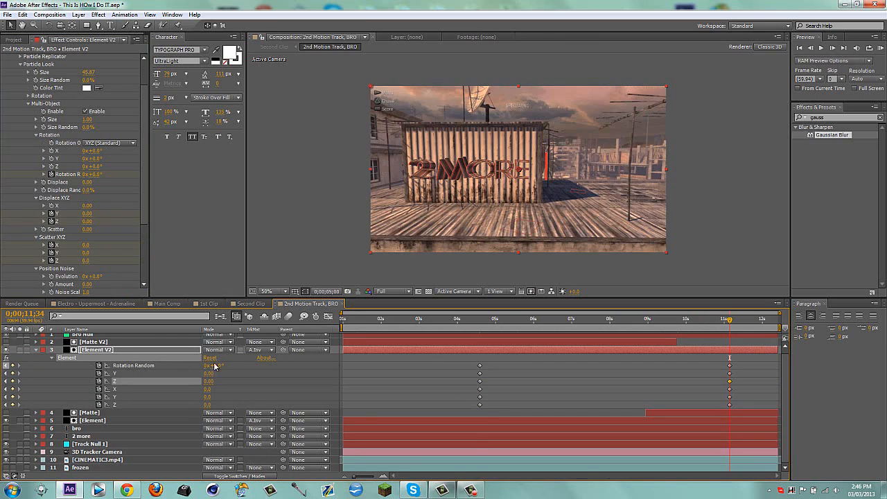
{"action": "left_click_drag", "start_coordinate": [210, 365], "coordinate": [260, 382]}
{"action": "left_click_drag", "start_coordinate": [207, 389], "coordinate": [236, 409]}
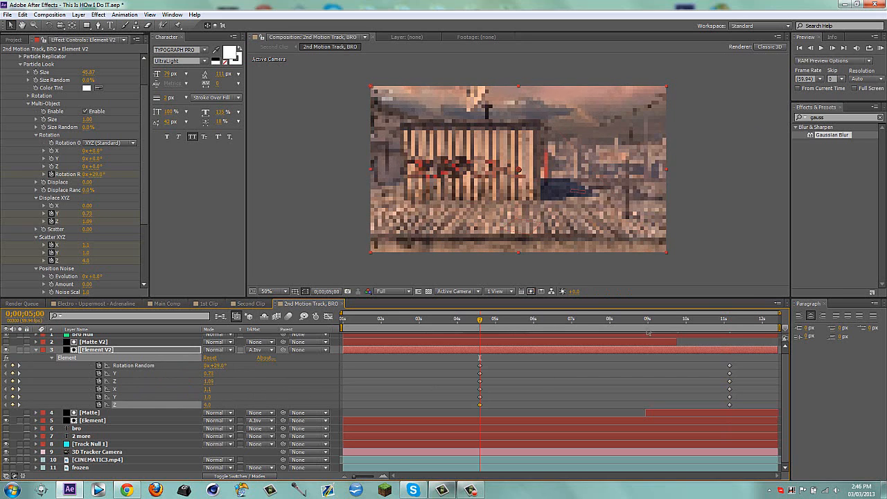
Step: Check the BRO text around 0;00;10;00 and set Rotation Random at the 0;00;05;00 keyframe to about 78°
{"action": "left_click", "coordinate": [669, 319]}
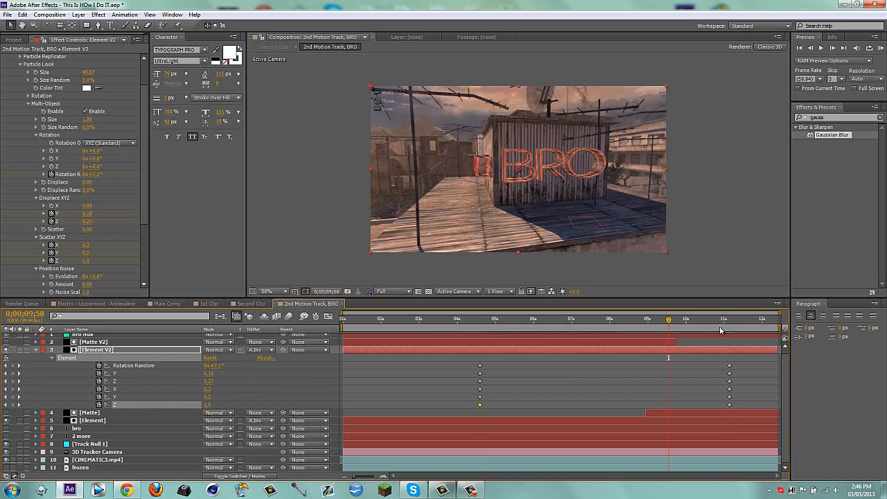
{"action": "left_click", "coordinate": [704, 320]}
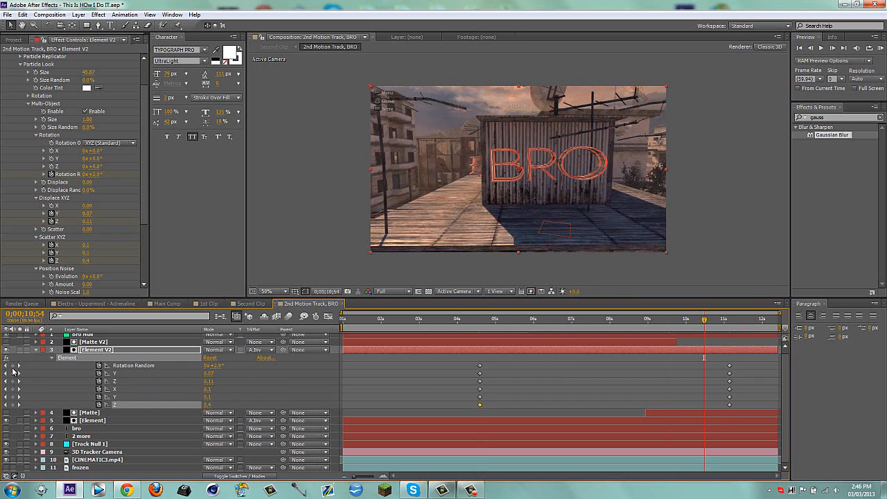
{"action": "left_click", "coordinate": [6, 367]}
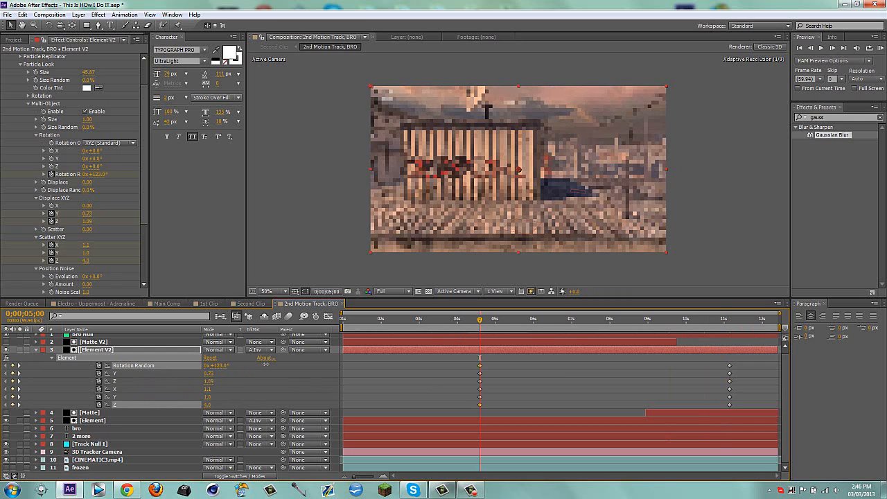
{"action": "left_click", "coordinate": [688, 321]}
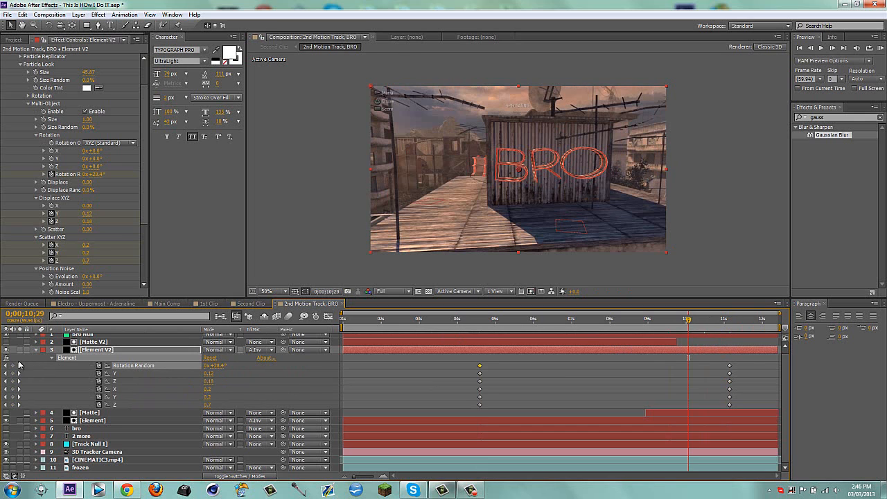
{"action": "left_click", "coordinate": [6, 367]}
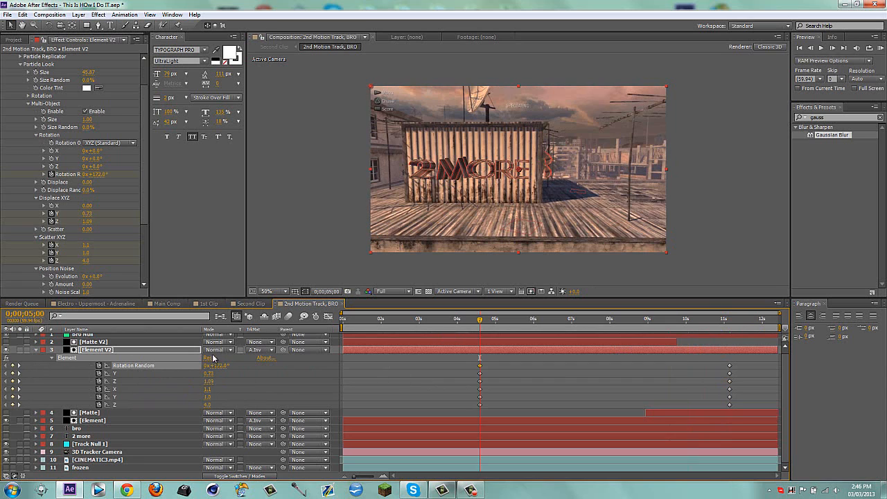
{"action": "left_click_drag", "start_coordinate": [215, 366], "coordinate": [180, 365]}
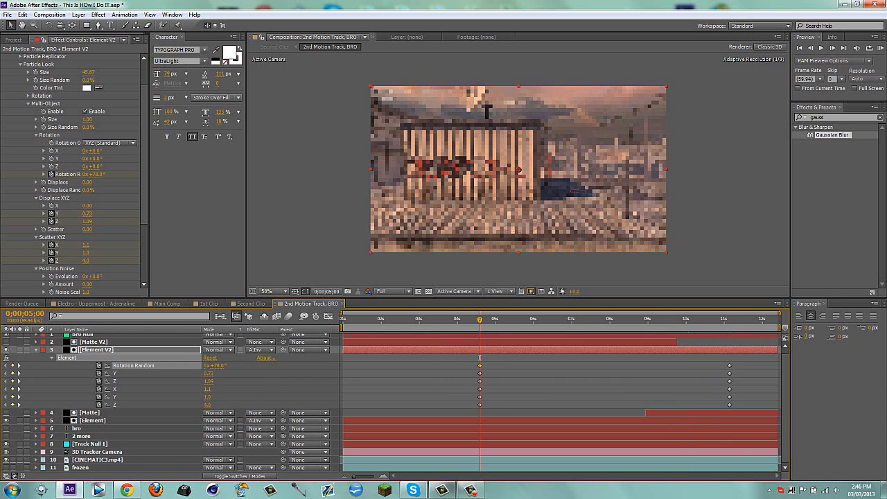
Step: Scrub through the BRO text animation to 0;00;09;27 and apply Easy Ease to all of the Element V2 keyframes
{"action": "left_click_drag", "start_coordinate": [512, 324], "coordinate": [648, 330]}
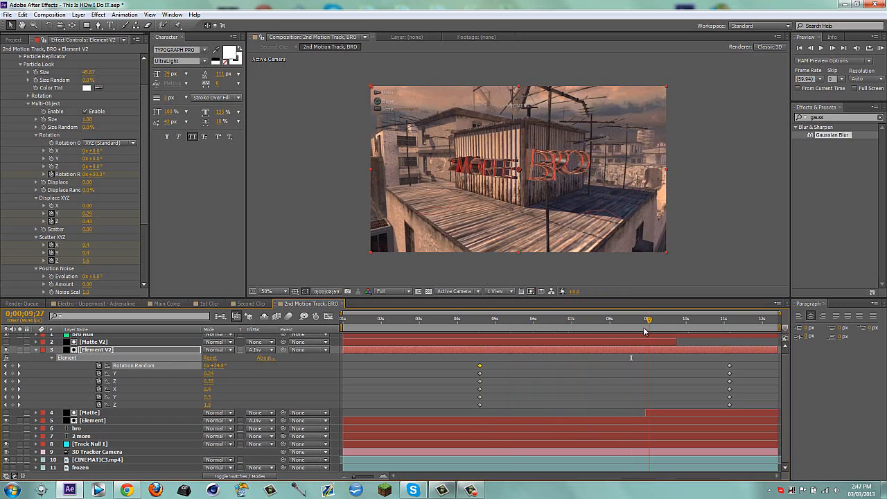
{"action": "left_click_drag", "start_coordinate": [460, 357], "coordinate": [733, 407]}
{"action": "right_click", "coordinate": [733, 407]}
{"action": "mouse_move", "coordinate": [764, 397]}
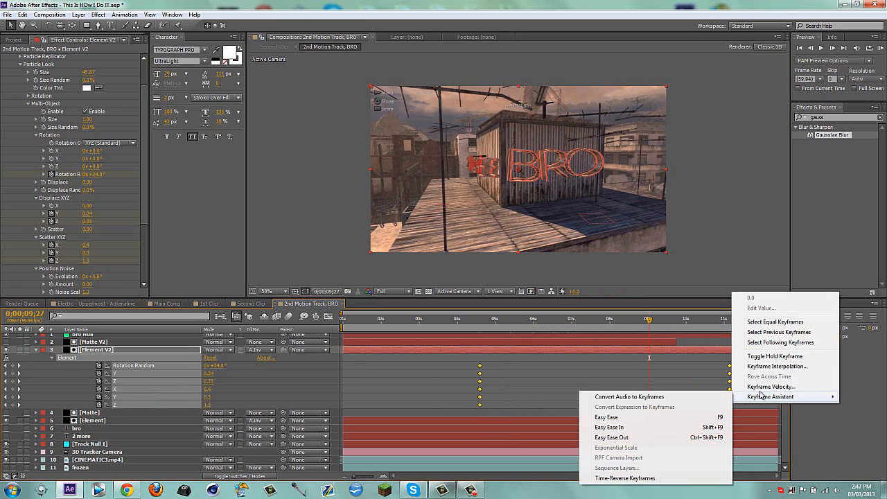
{"action": "left_click", "coordinate": [631, 417]}
Step: Add keyframes for all six Element V2 properties at 0;00;11;03, move them about two seconds earlier, and scrub through the result
{"action": "left_click", "coordinate": [710, 321]}
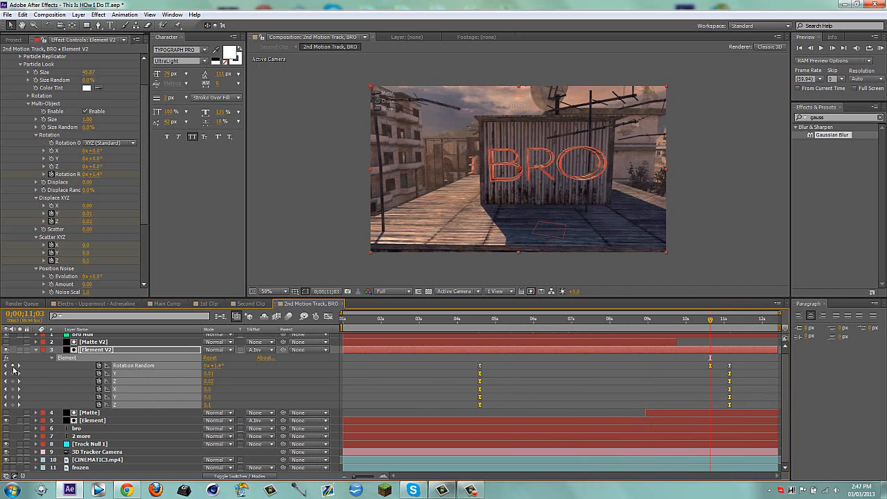
{"action": "left_click_drag", "start_coordinate": [13, 369], "coordinate": [13, 405]}
{"action": "left_click_drag", "start_coordinate": [710, 369], "coordinate": [636, 338]}
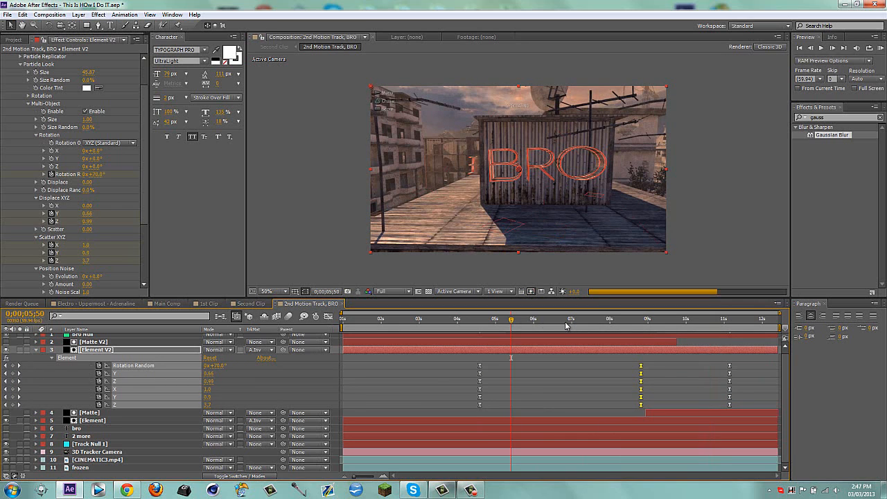
{"action": "left_click", "coordinate": [644, 323]}
{"action": "left_click_drag", "start_coordinate": [644, 322], "coordinate": [684, 323]}
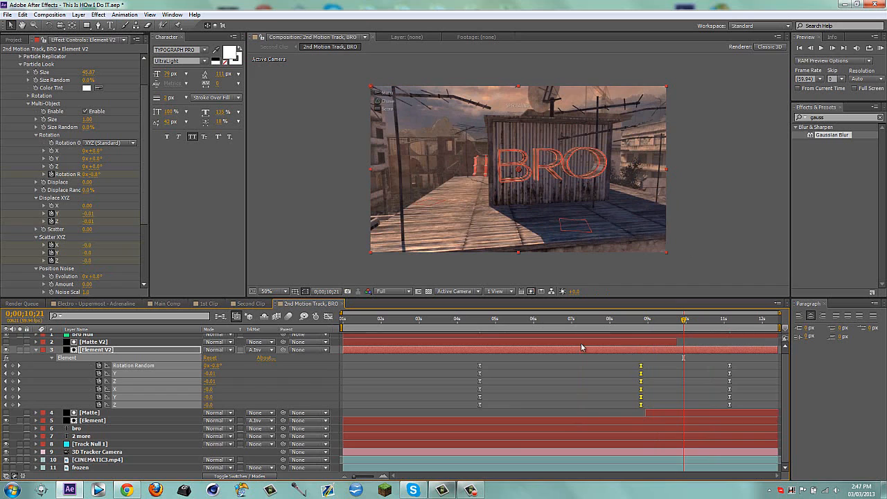
Step: Collapse the Element V2 properties and close the 2nd Motion Track, BRO composition to return to Second Clip
{"action": "key", "text": "u"}
{"action": "left_click", "coordinate": [174, 437]}
{"action": "left_click", "coordinate": [343, 305]}
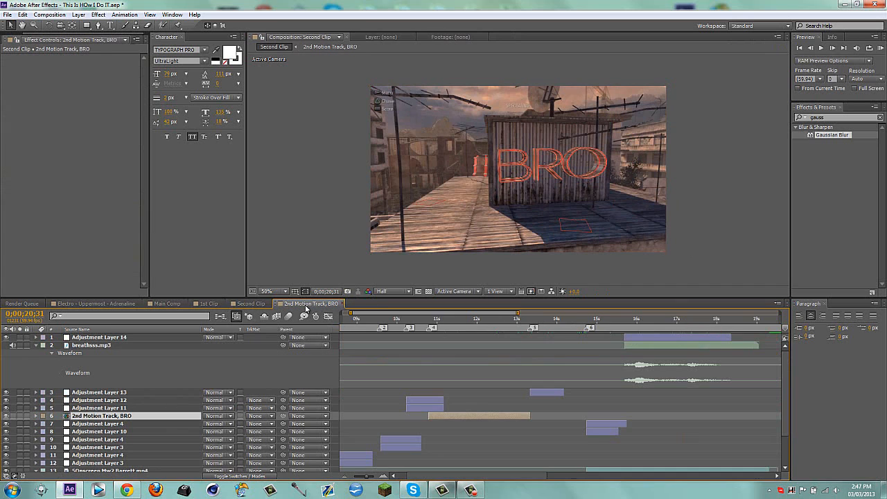
{"action": "left_click", "coordinate": [341, 304]}
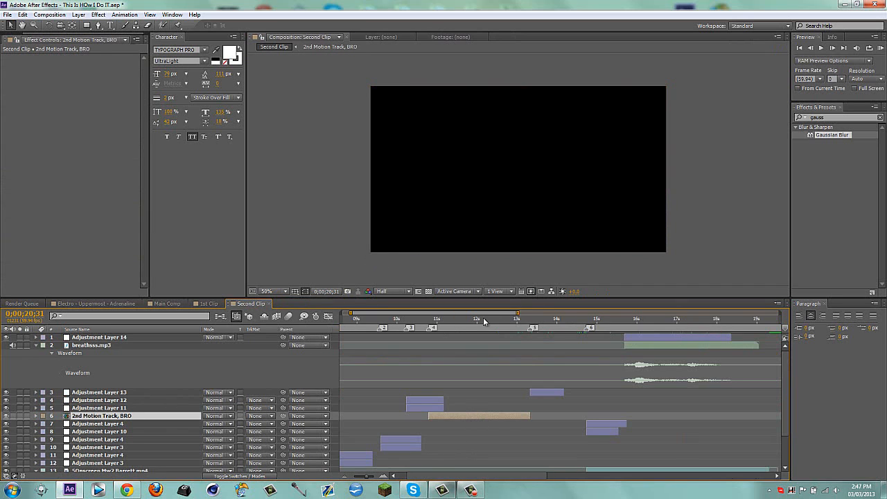
Step: Extend the Second Clip work area past the killstreak shot and trim the composition to the work area
{"action": "left_click", "coordinate": [627, 323]}
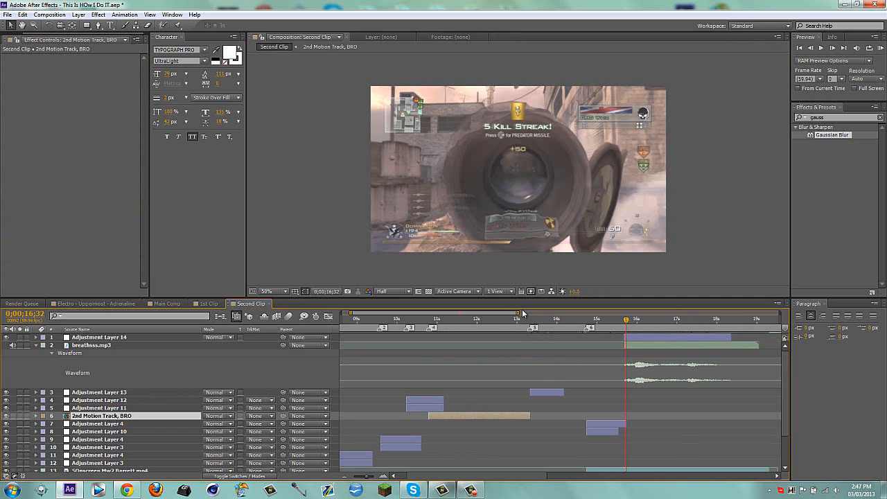
{"action": "left_click_drag", "start_coordinate": [518, 313], "coordinate": [624, 323]}
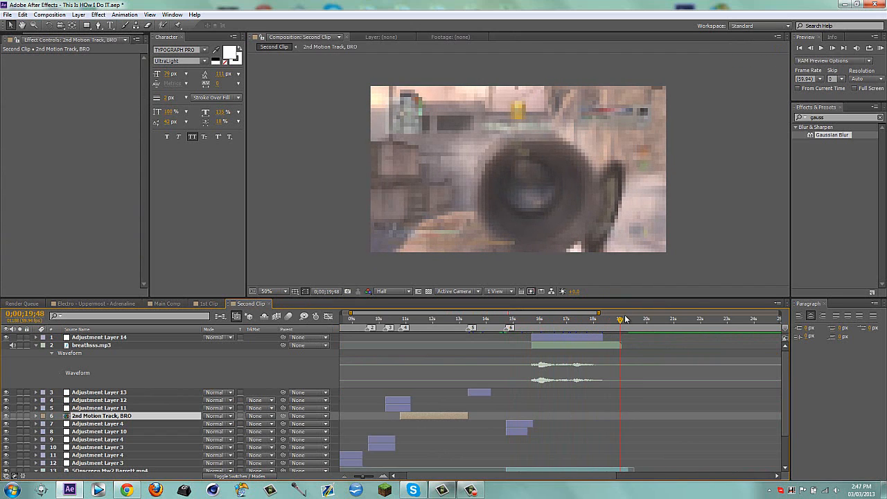
{"action": "left_click", "coordinate": [625, 320]}
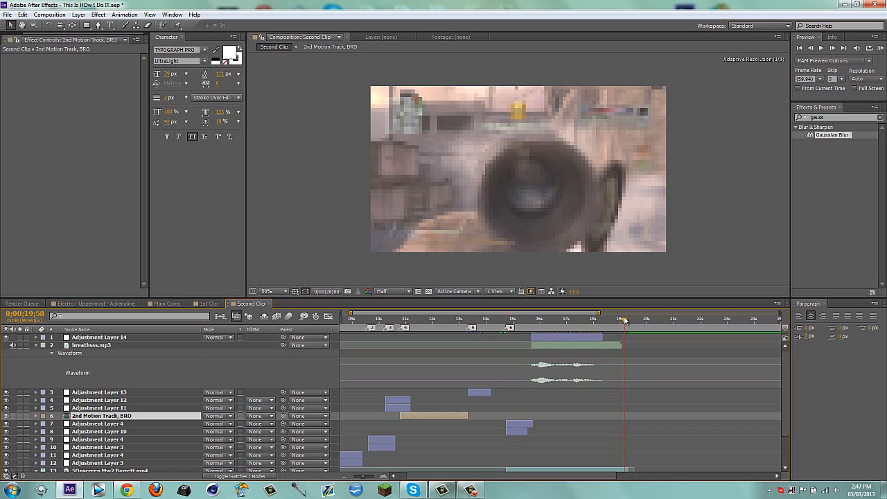
{"action": "right_click", "coordinate": [617, 334]}
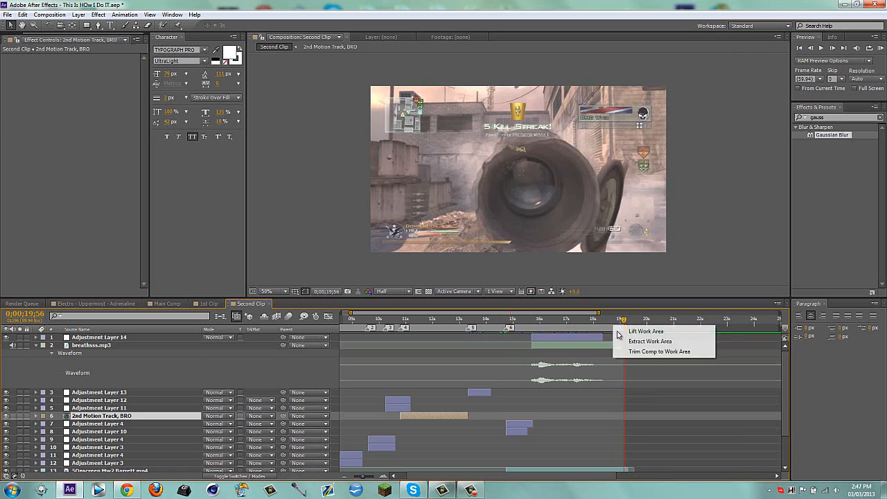
{"action": "left_click", "coordinate": [644, 352]}
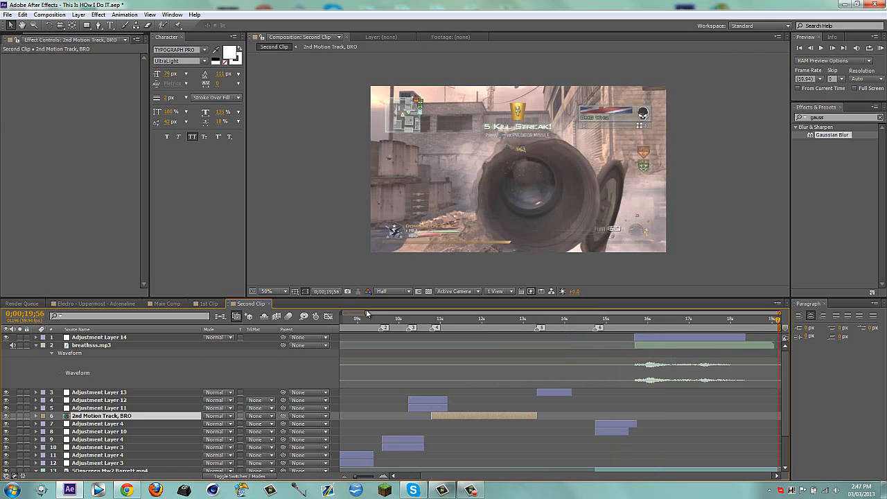
Step: Go to 0;00;09;38 in Second Clip and add a new adjustment layer named CC
{"action": "mouse_move", "coordinate": [367, 314]}
{"action": "left_mouse_down"}
{"action": "mouse_move", "coordinate": [309, 313]}
{"action": "mouse_move", "coordinate": [440, 317]}
{"action": "mouse_move", "coordinate": [527, 338]}
{"action": "mouse_move", "coordinate": [668, 333]}
{"action": "mouse_move", "coordinate": [343, 332]}
{"action": "left_mouse_up"}
{"action": "left_click", "coordinate": [343, 320]}
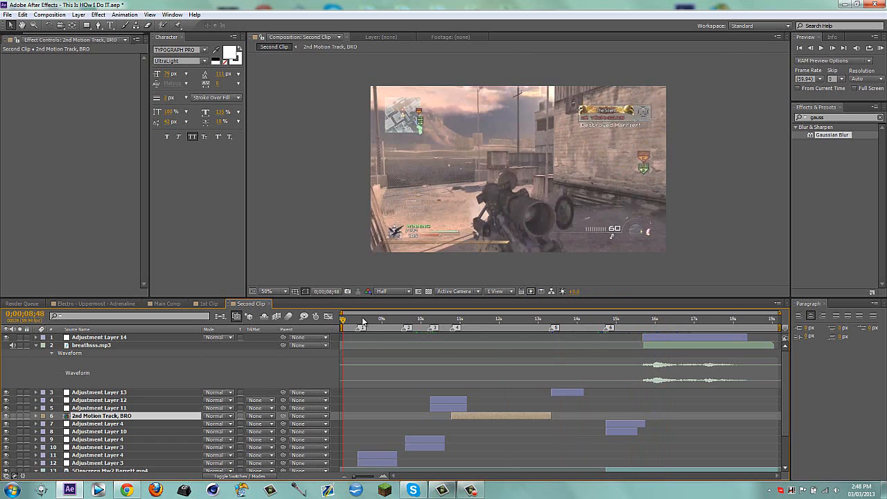
{"action": "left_click", "coordinate": [376, 321]}
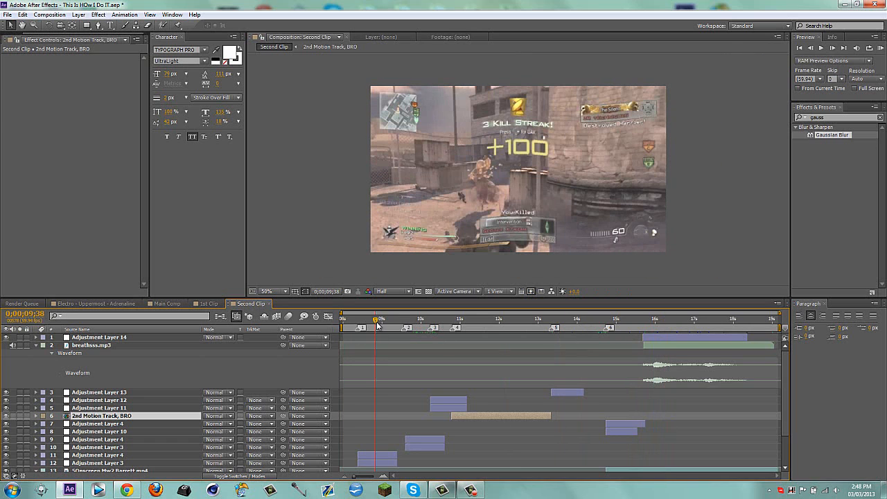
{"action": "key", "text": "ctrl+alt+y"}
{"action": "key", "text": "Return"}
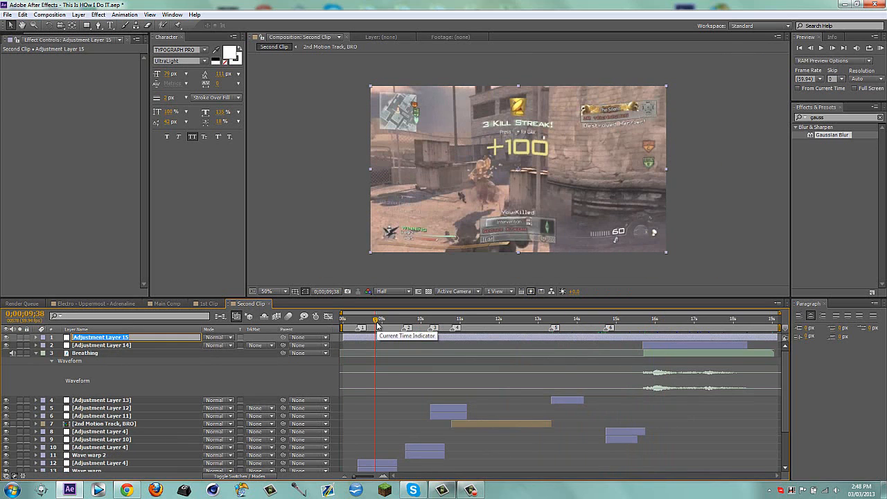
{"action": "type", "text": "CC"}
{"action": "key", "text": "Return"}
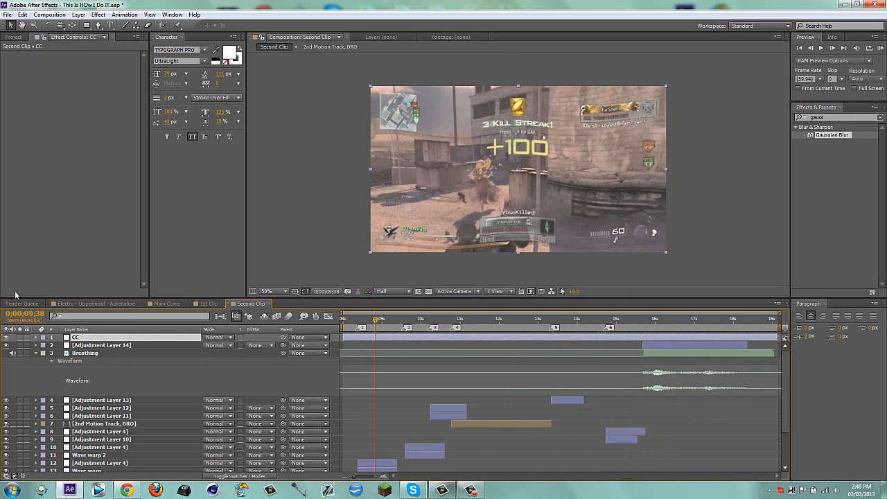
Step: Collapse the Breathing layer's waveform, search the effects for "looks", and apply Magic Bullet Looks to the CC layer
{"action": "left_click", "coordinate": [35, 354]}
{"action": "left_click_drag", "start_coordinate": [832, 117], "coordinate": [615, 117]}
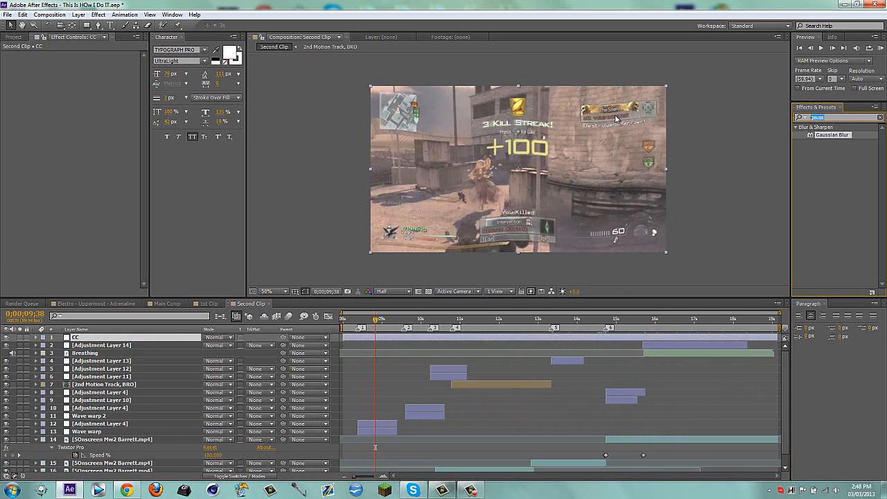
{"action": "type", "text": "looks"}
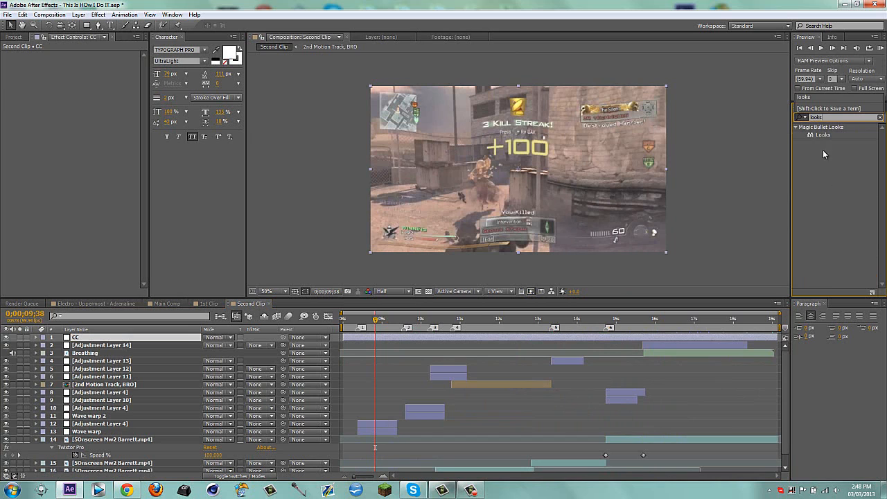
{"action": "left_click_drag", "start_coordinate": [823, 135], "coordinate": [644, 150]}
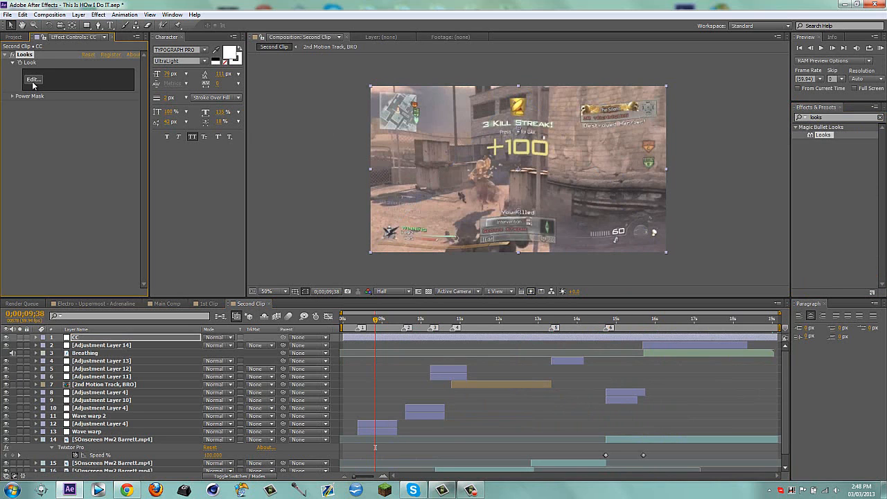
Step: Open the Magic Bullet Looks editor for the CC layer and try the Trapped Gold and Smooth abstractive presets from Custom Looks
{"action": "left_click", "coordinate": [32, 81]}
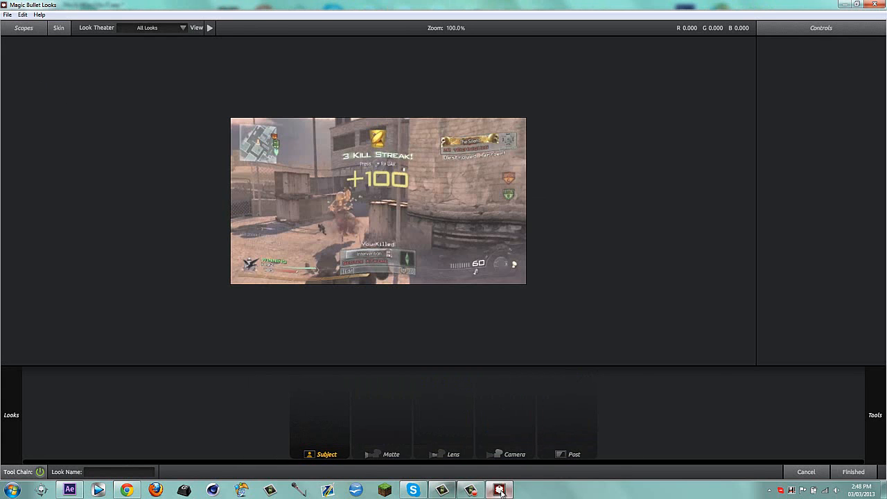
{"action": "mouse_move", "coordinate": [6, 416]}
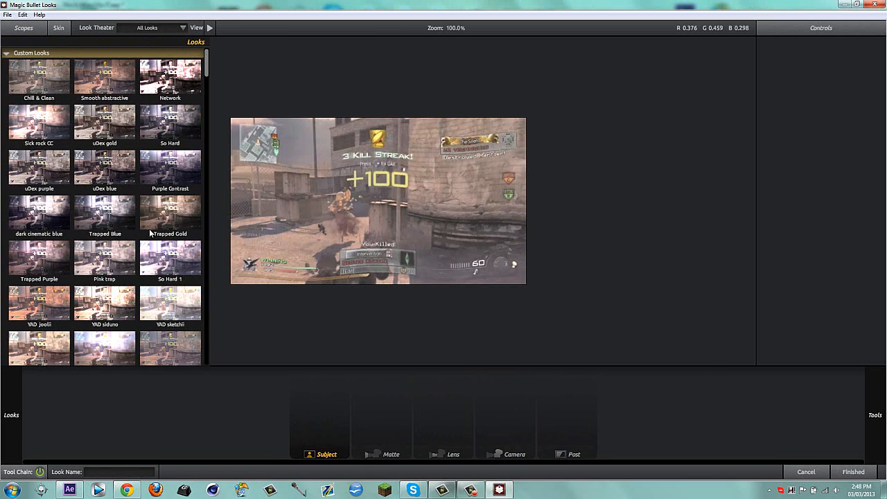
{"action": "left_click", "coordinate": [165, 215]}
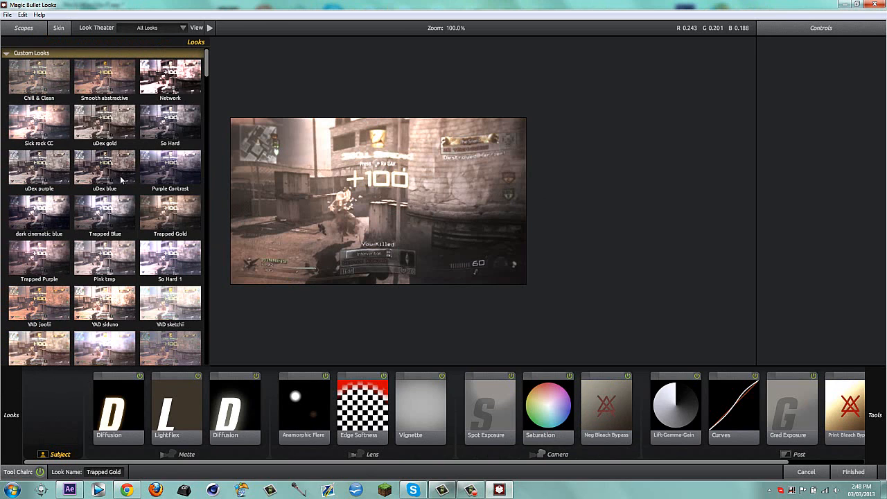
{"action": "left_click", "coordinate": [99, 72]}
{"action": "scroll", "coordinate": [173, 317], "scroll_direction": "down", "scroll_amount": 3}
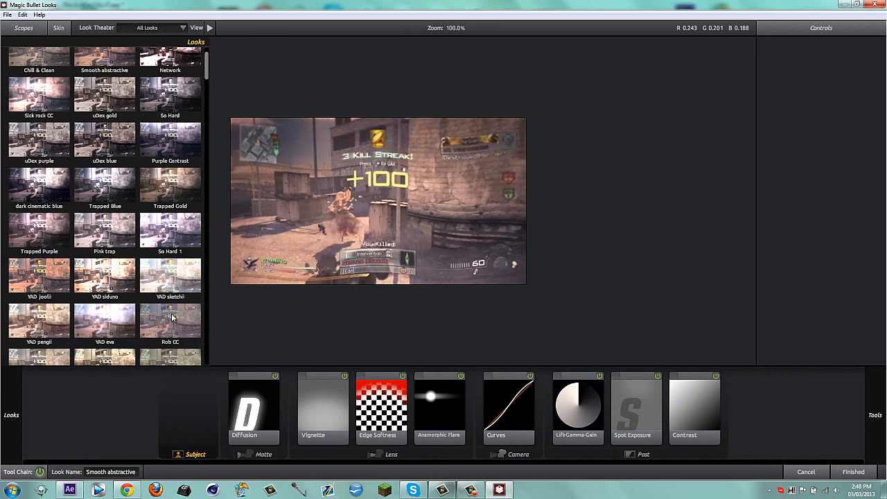
{"action": "scroll", "coordinate": [173, 317], "scroll_direction": "down", "scroll_amount": 2}
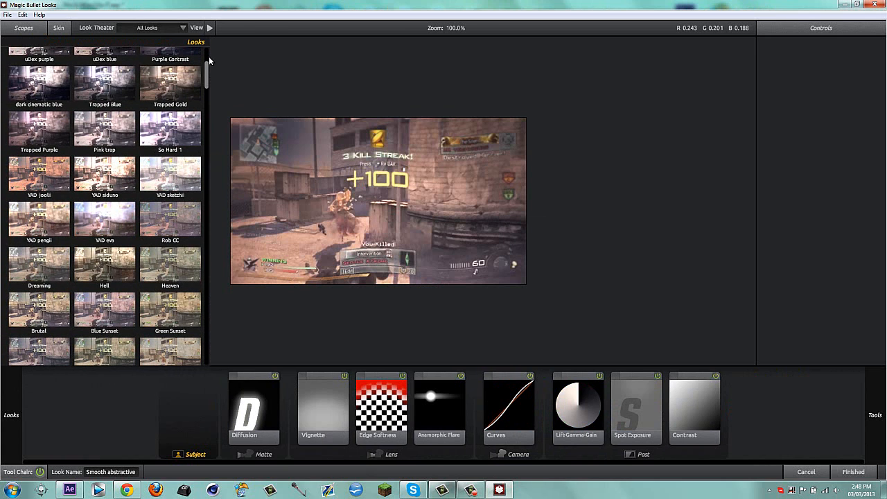
{"action": "left_click_drag", "start_coordinate": [207, 71], "coordinate": [207, 55]}
{"action": "left_click", "coordinate": [7, 53]}
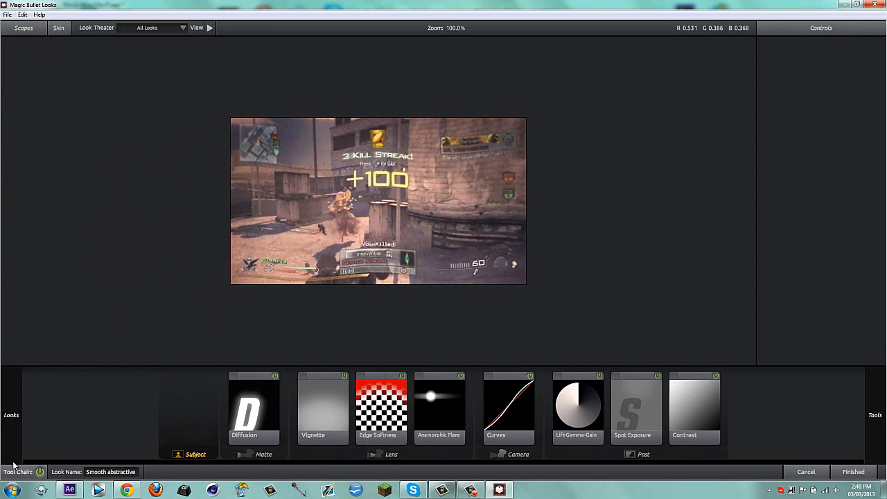
Step: Compare the Green, adfasdfasd, Megan fox and faux presets in Custom Looks V2 and apply Green
{"action": "mouse_move", "coordinate": [65, 161]}
{"action": "left_click", "coordinate": [179, 94]}
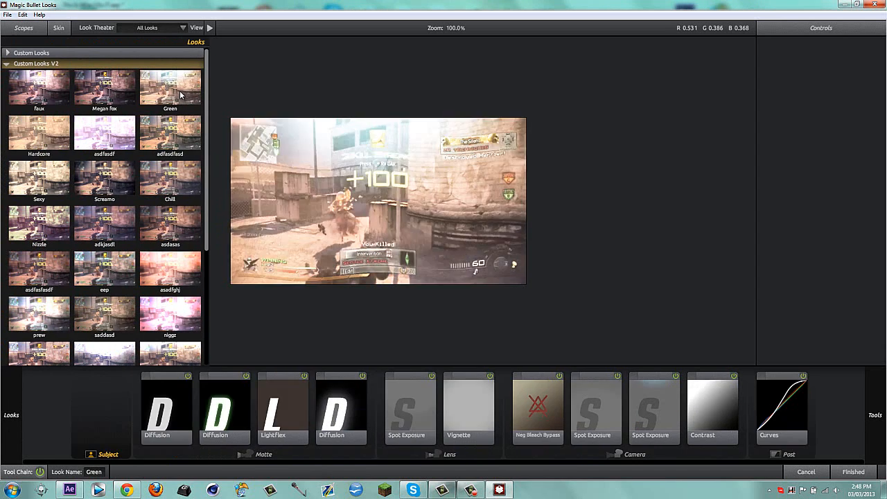
{"action": "left_click", "coordinate": [176, 137]}
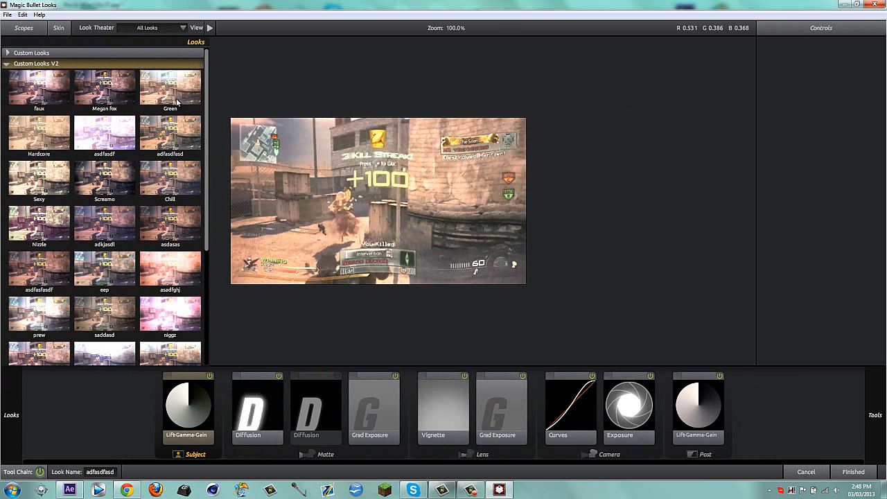
{"action": "left_click", "coordinate": [176, 98]}
{"action": "left_click", "coordinate": [125, 94]}
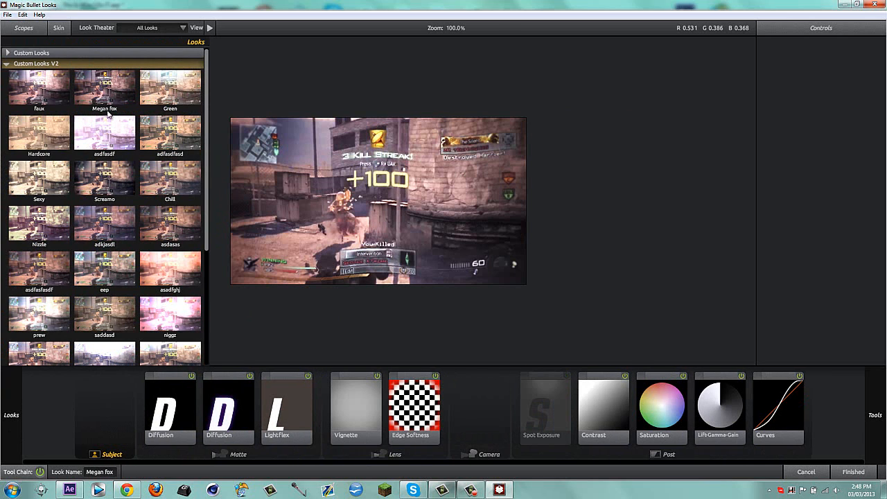
{"action": "left_click", "coordinate": [52, 95]}
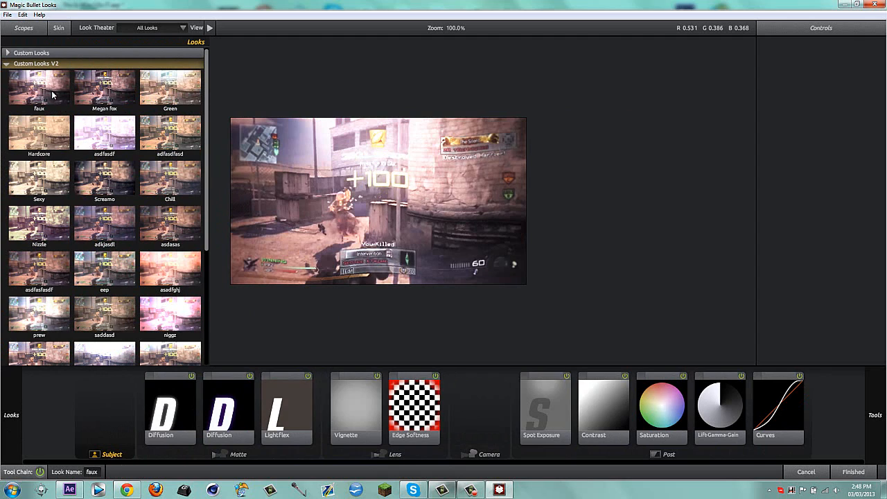
{"action": "left_click", "coordinate": [161, 93]}
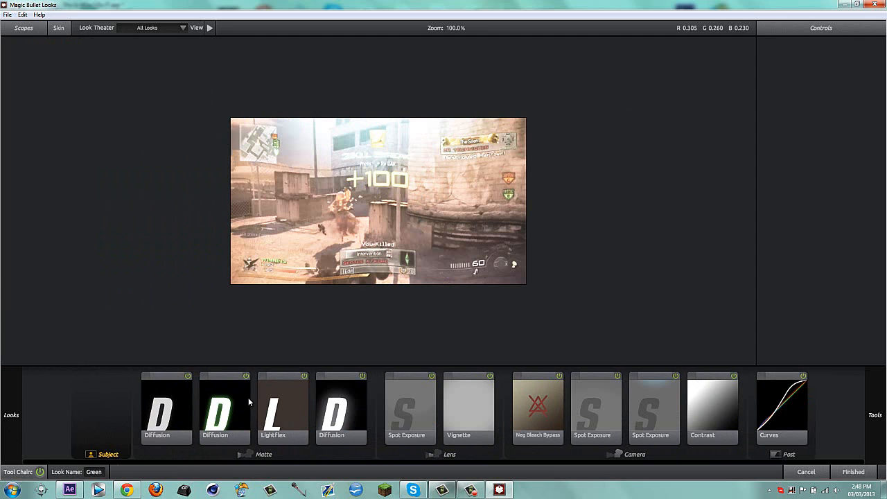
Step: Lower the upper part of the RGB curve and set the green-tinted Diffusion tool's size to 36.51%
{"action": "left_click", "coordinate": [795, 399]}
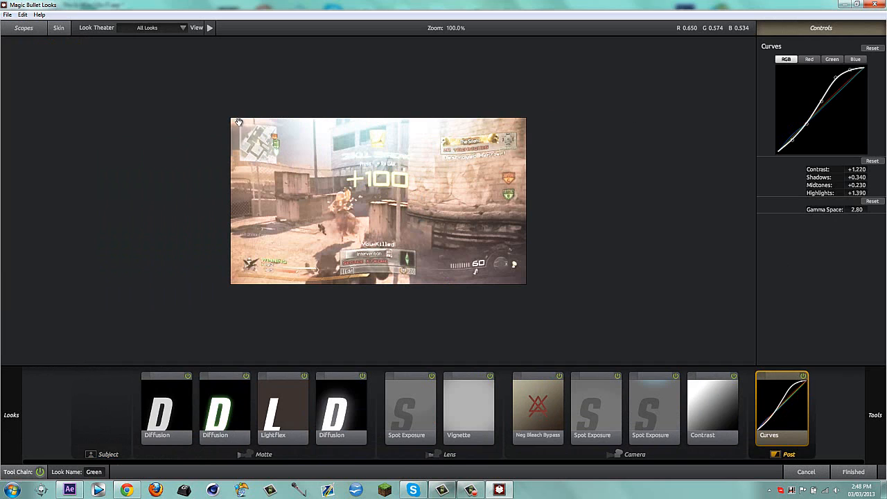
{"action": "left_click_drag", "start_coordinate": [839, 76], "coordinate": [837, 84]}
{"action": "left_click", "coordinate": [219, 404]}
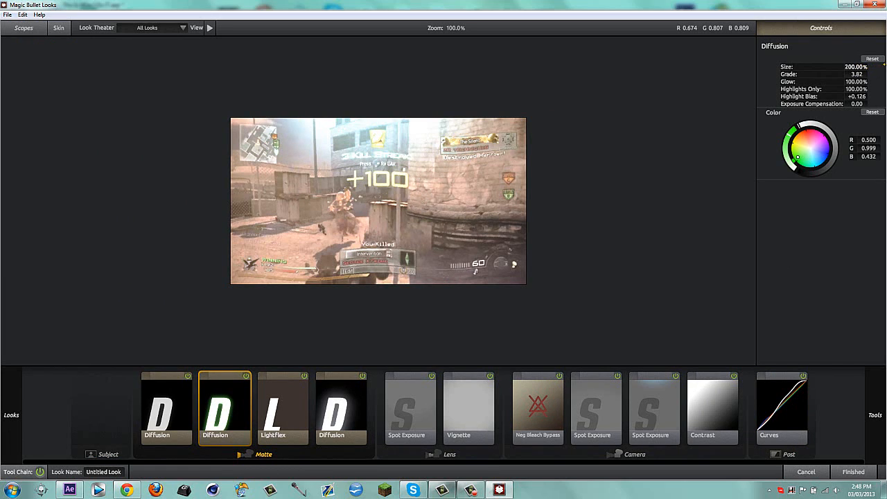
{"action": "left_click_drag", "start_coordinate": [885, 65], "coordinate": [838, 68]}
{"action": "left_click_drag", "start_coordinate": [884, 73], "coordinate": [878, 73]}
{"action": "left_click_drag", "start_coordinate": [871, 67], "coordinate": [814, 123]}
Step: Set the lens Vignette's radius to 1.084 and fine-tune the contrast amount of the camera Contrast tool
{"action": "left_click", "coordinate": [471, 410]}
{"action": "left_click_drag", "start_coordinate": [851, 73], "coordinate": [789, 91]}
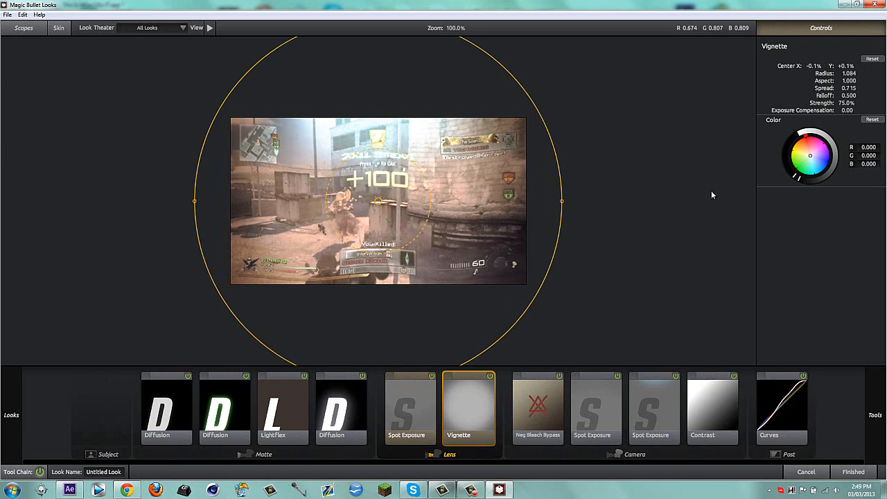
{"action": "left_click", "coordinate": [547, 409]}
{"action": "left_click", "coordinate": [726, 404]}
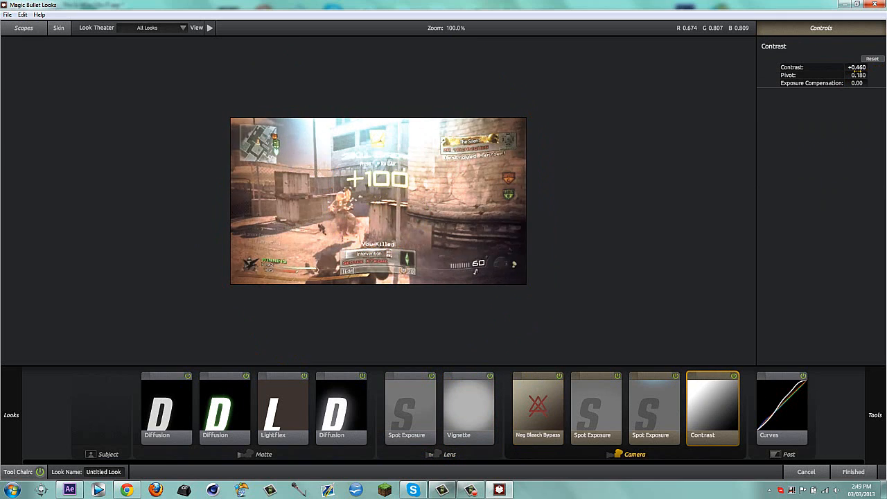
{"action": "left_click_drag", "start_coordinate": [867, 67], "coordinate": [864, 67]}
{"action": "key", "text": "Return"}
Step: Reduce the size of the green-tinted Diffusion tool to 15.33%
{"action": "left_click", "coordinate": [246, 416]}
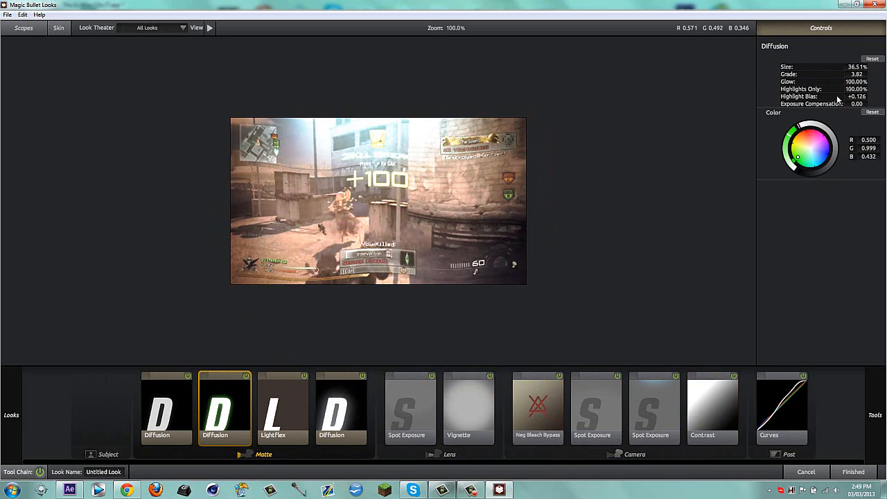
{"action": "left_click_drag", "start_coordinate": [857, 66], "coordinate": [507, 65]}
{"action": "left_click_drag", "start_coordinate": [585, 58], "coordinate": [649, 56]}
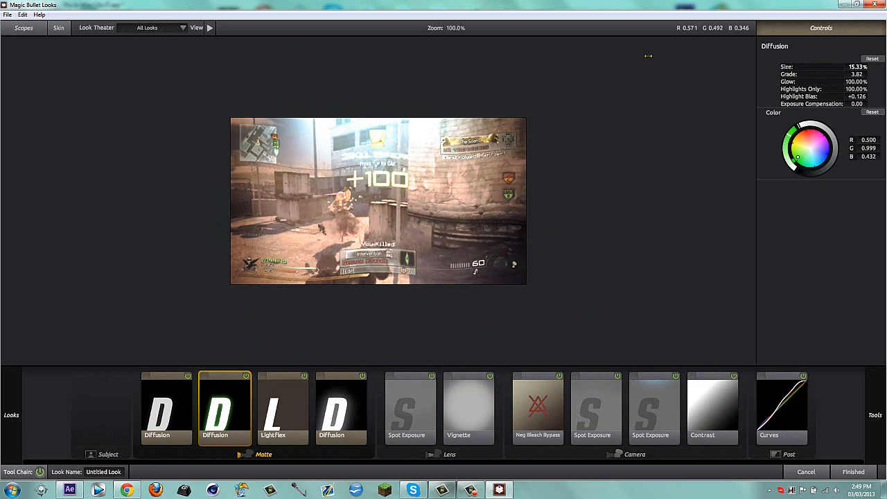
Step: Raise the upper part of the green channel in the Curves tool and adjust its lower-middle point
{"action": "left_click", "coordinate": [778, 382]}
{"action": "left_click", "coordinate": [831, 60]}
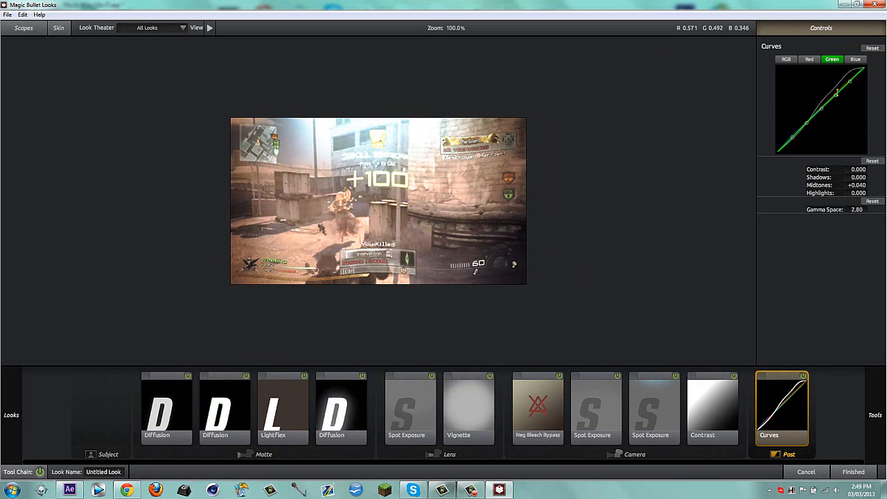
{"action": "left_click_drag", "start_coordinate": [837, 95], "coordinate": [818, 72]}
{"action": "left_click_drag", "start_coordinate": [824, 80], "coordinate": [829, 84]}
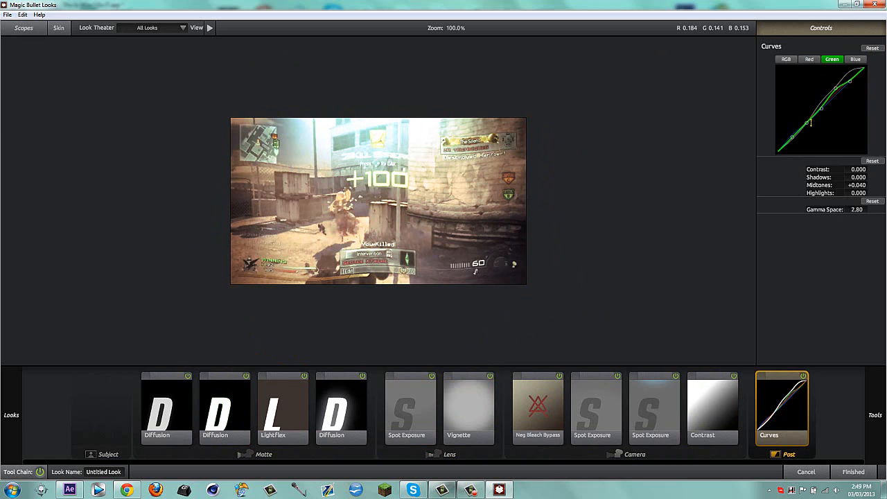
{"action": "mouse_move", "coordinate": [810, 123]}
{"action": "left_mouse_down"}
{"action": "mouse_move", "coordinate": [815, 135]}
{"action": "mouse_move", "coordinate": [816, 125]}
{"action": "left_mouse_up"}
Step: Raise the highlights and shadows of the blue channel in the Curves tool and apply the finished look to the CC layer
{"action": "left_click", "coordinate": [858, 59]}
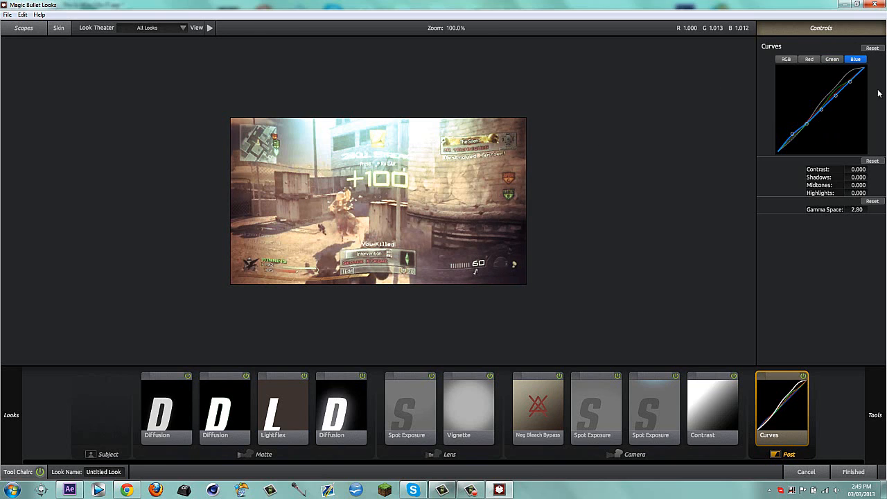
{"action": "left_click_drag", "start_coordinate": [848, 83], "coordinate": [849, 67]}
{"action": "left_click_drag", "start_coordinate": [785, 57], "coordinate": [796, 80]}
{"action": "left_click_drag", "start_coordinate": [790, 137], "coordinate": [792, 122]}
{"action": "left_click", "coordinate": [841, 472]}
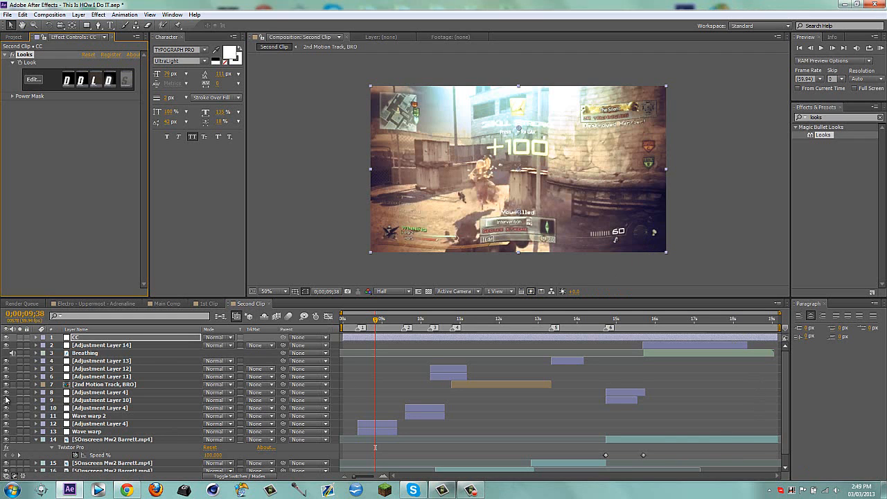
Step: Compare the shot with and without the CC layer and check the color grade at several points along Second Clip
{"action": "left_click", "coordinate": [7, 337]}
{"action": "left_click", "coordinate": [6, 337]}
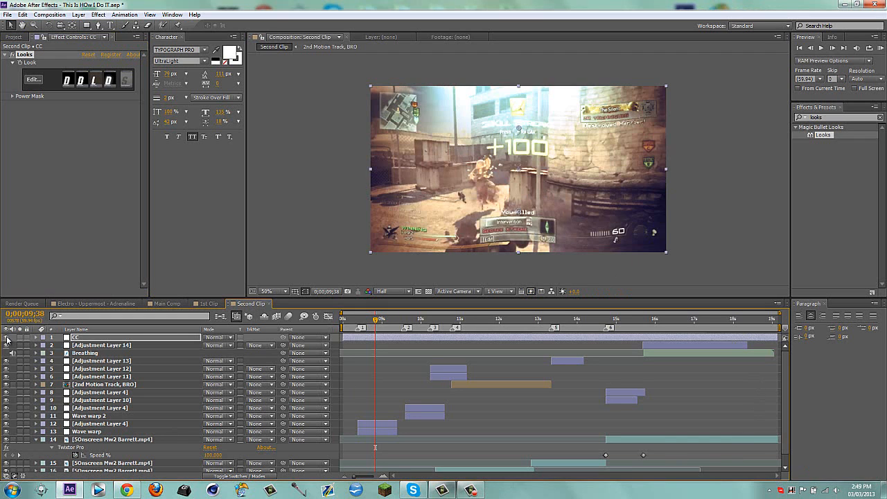
{"action": "left_click", "coordinate": [6, 338]}
{"action": "left_click", "coordinate": [6, 337]}
{"action": "left_click", "coordinate": [539, 321]}
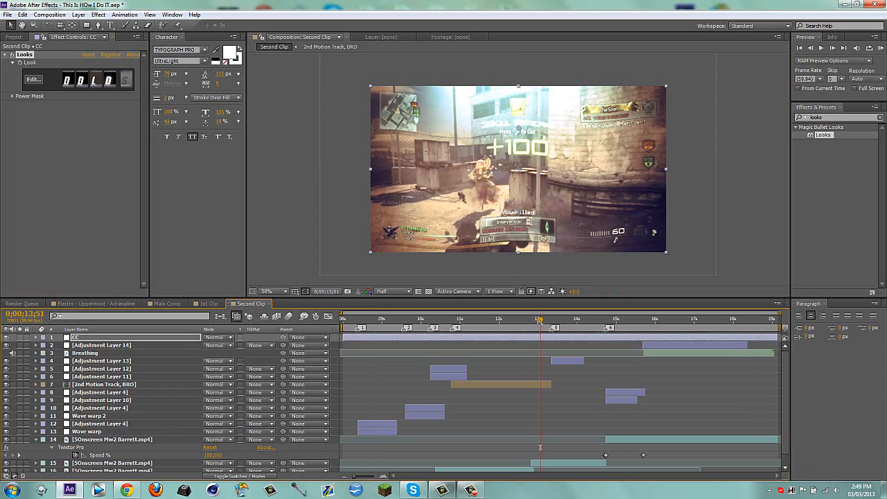
{"action": "left_click", "coordinate": [491, 321]}
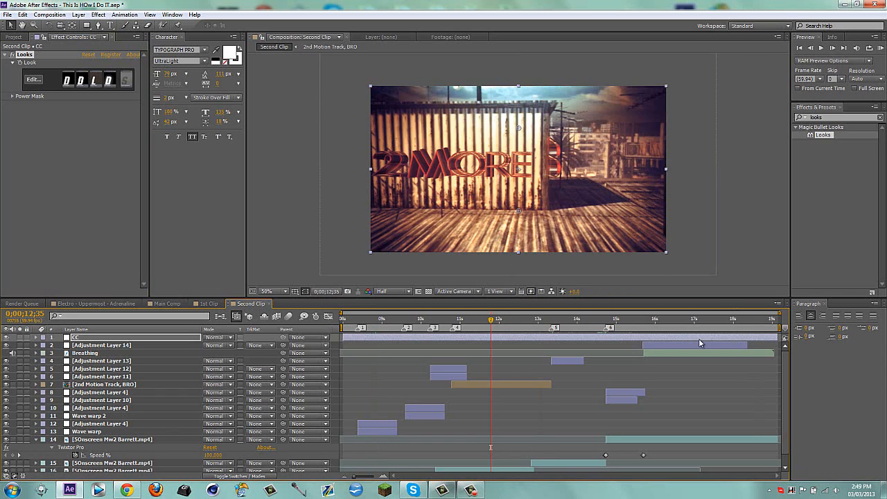
{"action": "left_click", "coordinate": [698, 338]}
{"action": "left_click", "coordinate": [702, 328]}
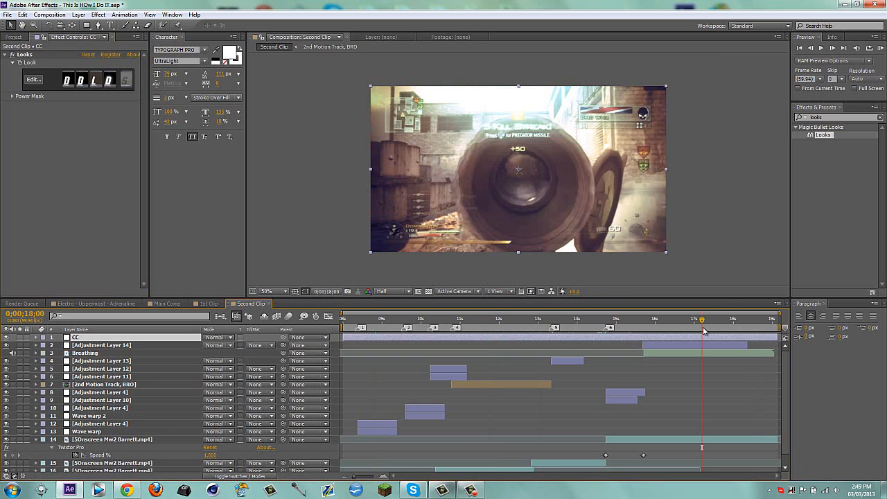
{"action": "left_click", "coordinate": [589, 321]}
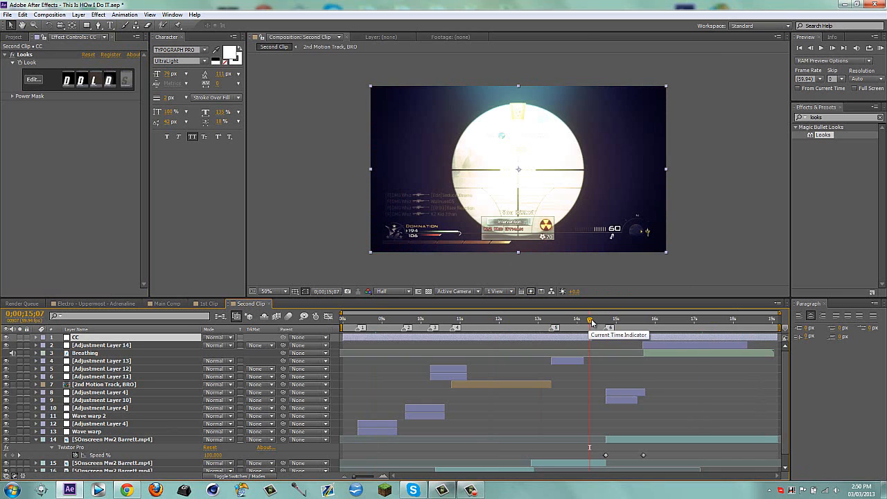
{"action": "left_click_drag", "start_coordinate": [590, 321], "coordinate": [339, 321]}
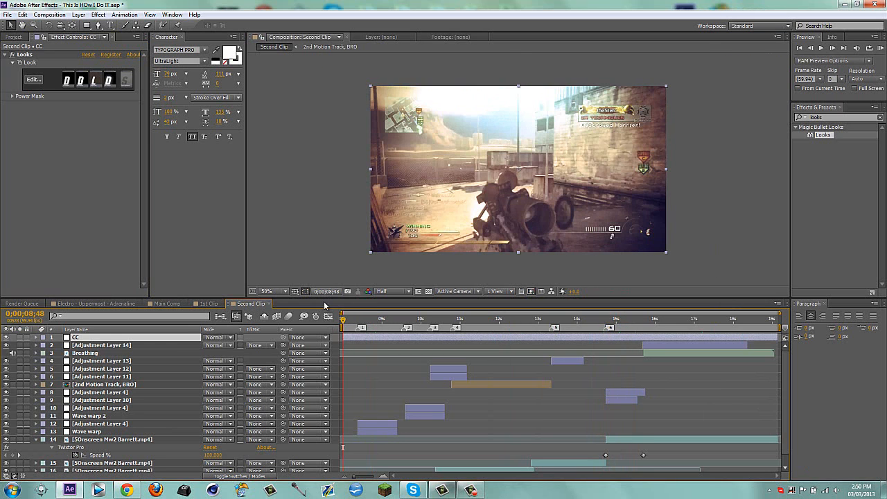
Step: Close the 1st Clip composition and switch to Main Comp
{"action": "left_click", "coordinate": [208, 303]}
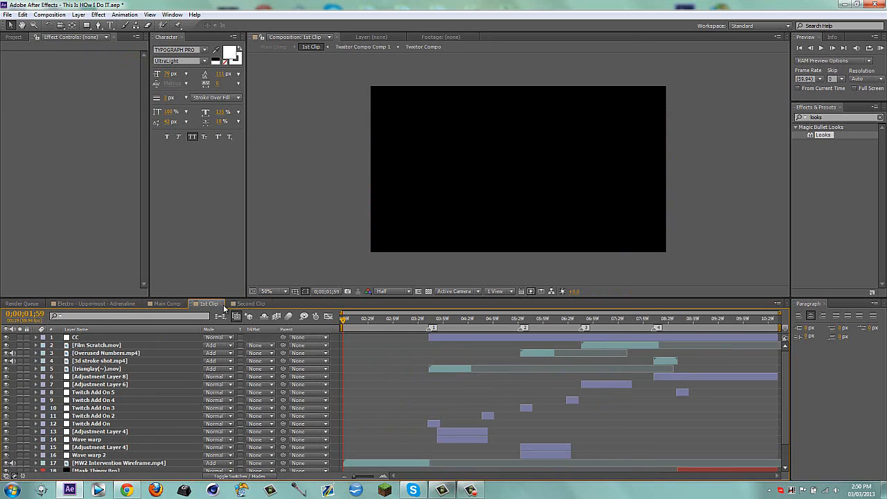
{"action": "left_click", "coordinate": [223, 305]}
{"action": "left_click", "coordinate": [168, 304]}
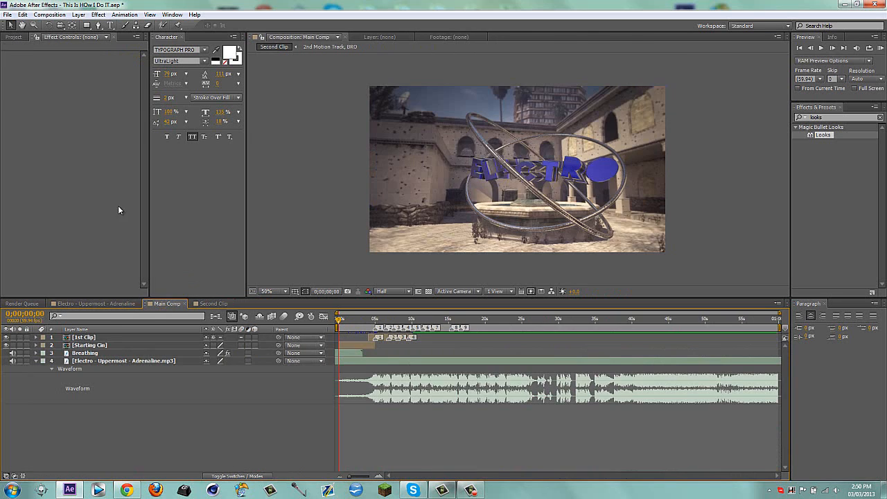
Step: Move the 2nd Motion Track, BRO composition into the Cinematics folder of the project
{"action": "left_click", "coordinate": [12, 38]}
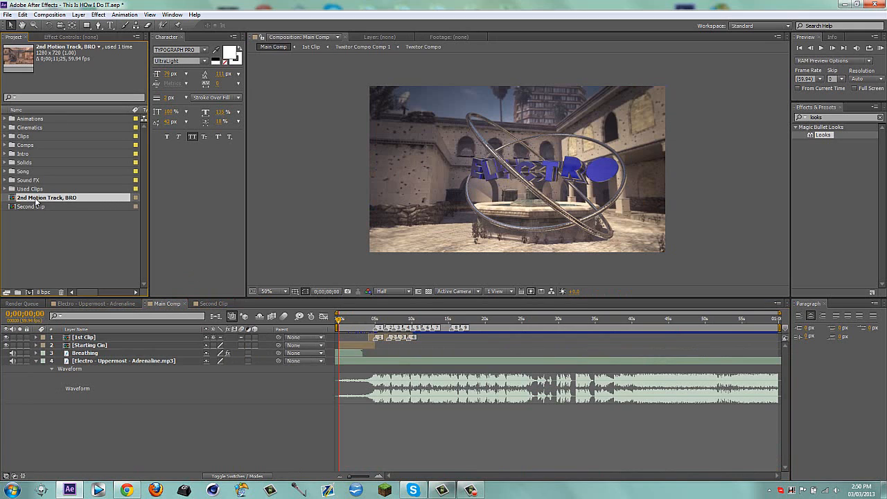
{"action": "left_click_drag", "start_coordinate": [40, 199], "coordinate": [33, 129]}
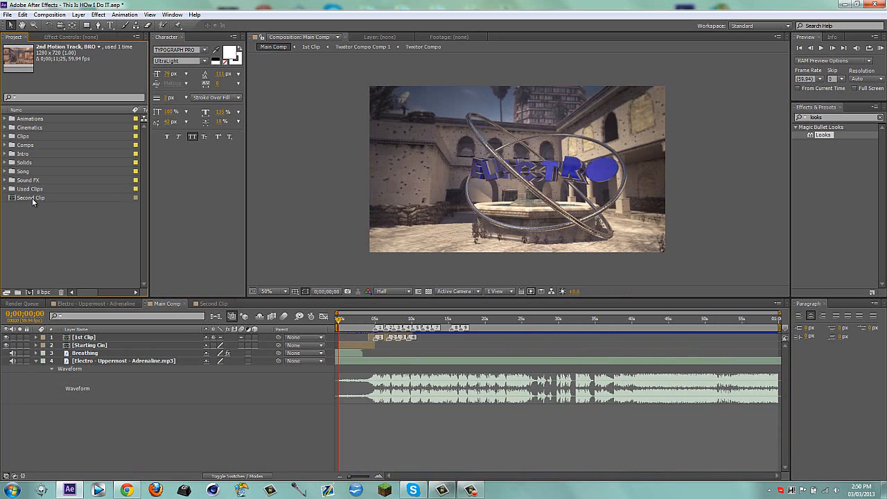
Step: Go to marker 5 at 0;00;10;10 in Main Comp, where the 1st Clip layer ends
{"action": "left_click_drag", "start_coordinate": [779, 315], "coordinate": [456, 316]}
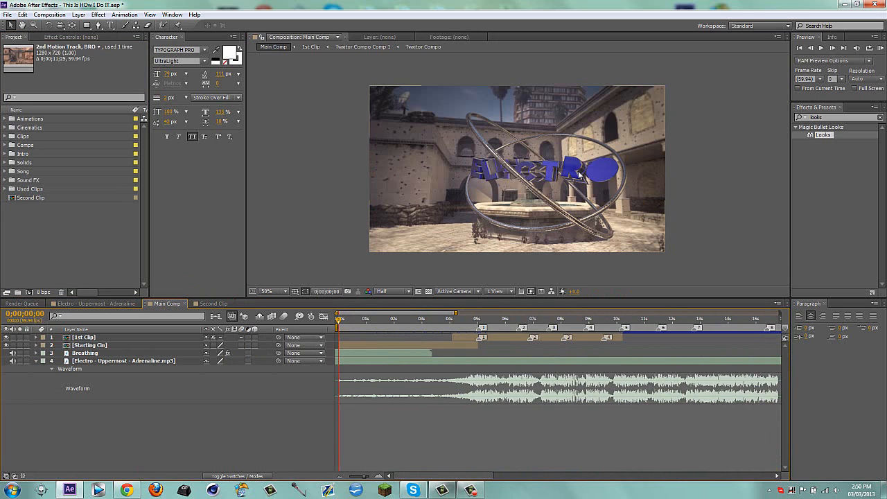
{"action": "scroll", "coordinate": [629, 199], "scroll_direction": "up", "scroll_amount": 1}
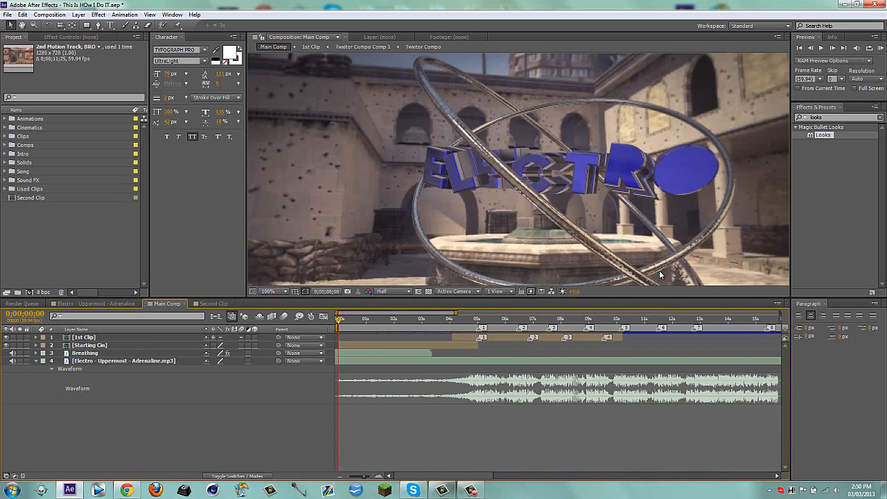
{"action": "scroll", "coordinate": [603, 182], "scroll_direction": "down", "scroll_amount": 1}
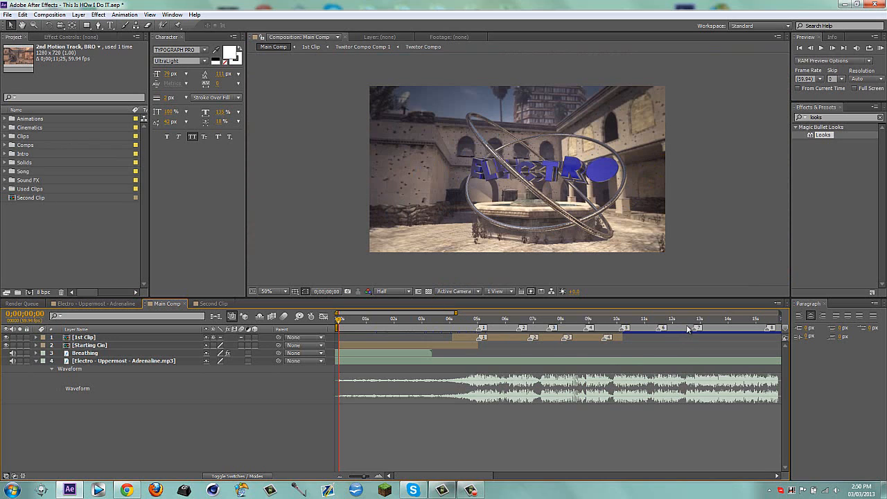
{"action": "key", "text": "5"}
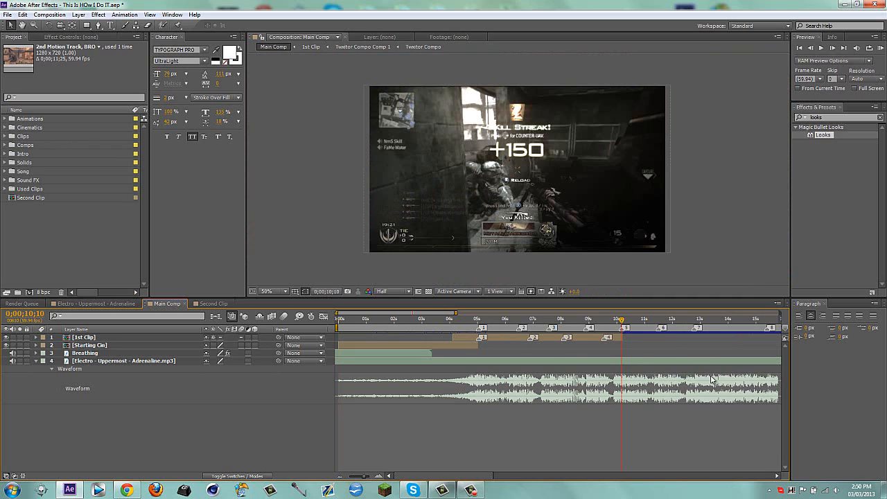
Step: Add Second Clip to Main Comp as a layer directly above the music track and check the clip's opening in its own composition
{"action": "left_click_drag", "start_coordinate": [31, 199], "coordinate": [649, 362]}
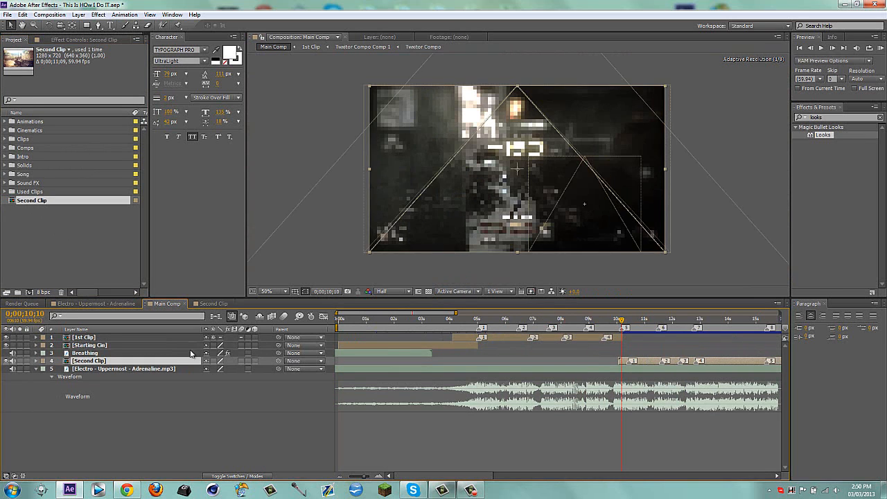
{"action": "left_click", "coordinate": [212, 304]}
{"action": "mouse_move", "coordinate": [351, 321]}
{"action": "left_mouse_down"}
{"action": "mouse_move", "coordinate": [368, 319]}
{"action": "mouse_move", "coordinate": [349, 320]}
{"action": "left_mouse_up"}
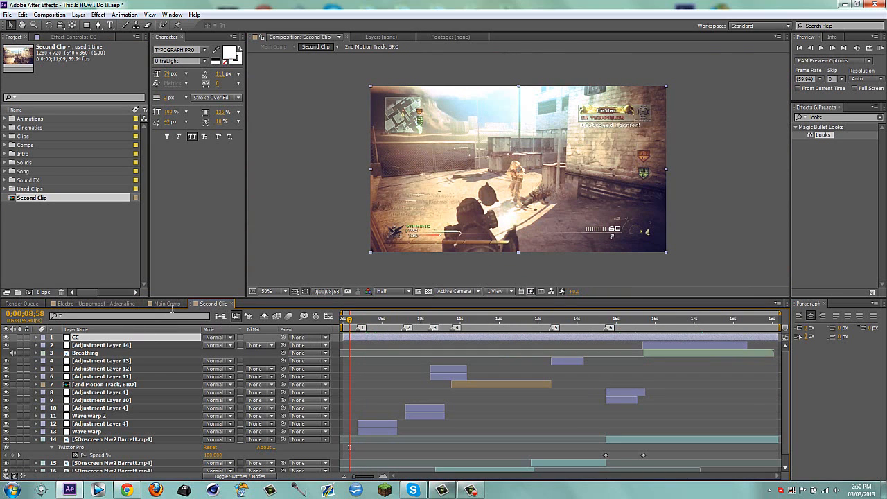
{"action": "left_click", "coordinate": [168, 304]}
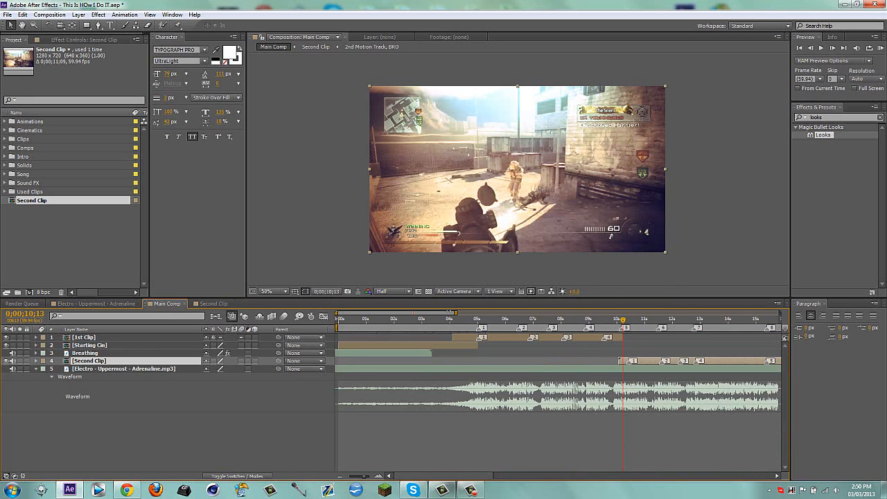
Step: Hide the 1st Clip layer and move Second Clip in Main Comp so that it starts at marker 5, 0;00;10;10
{"action": "left_click_drag", "start_coordinate": [453, 313], "coordinate": [411, 324]}
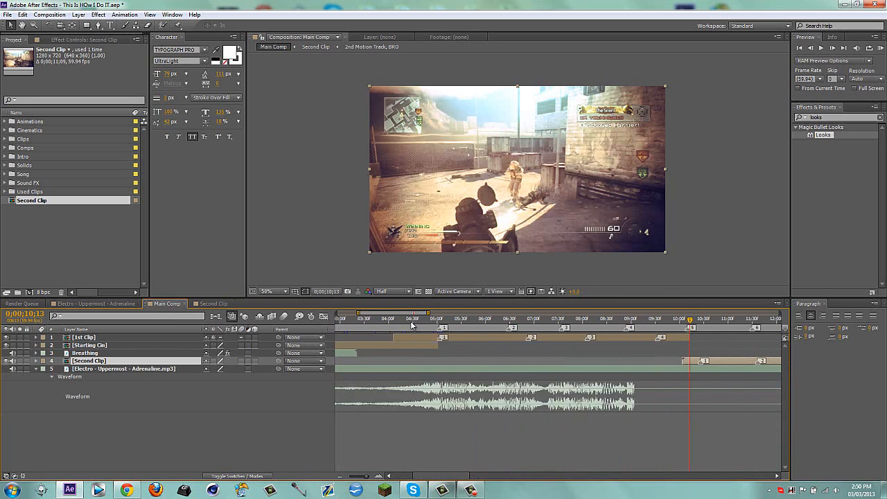
{"action": "left_click", "coordinate": [477, 322]}
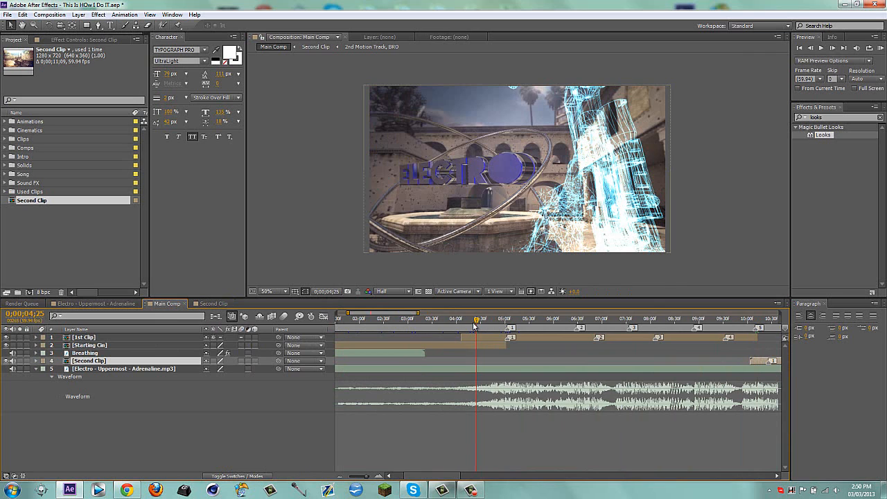
{"action": "left_click_drag", "start_coordinate": [413, 313], "coordinate": [449, 313]}
{"action": "key", "text": "5"}
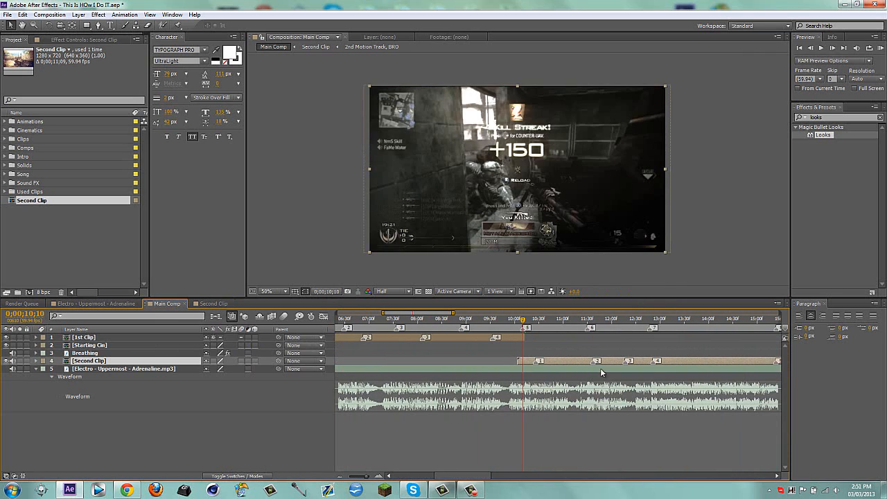
{"action": "left_click_drag", "start_coordinate": [570, 366], "coordinate": [558, 364]}
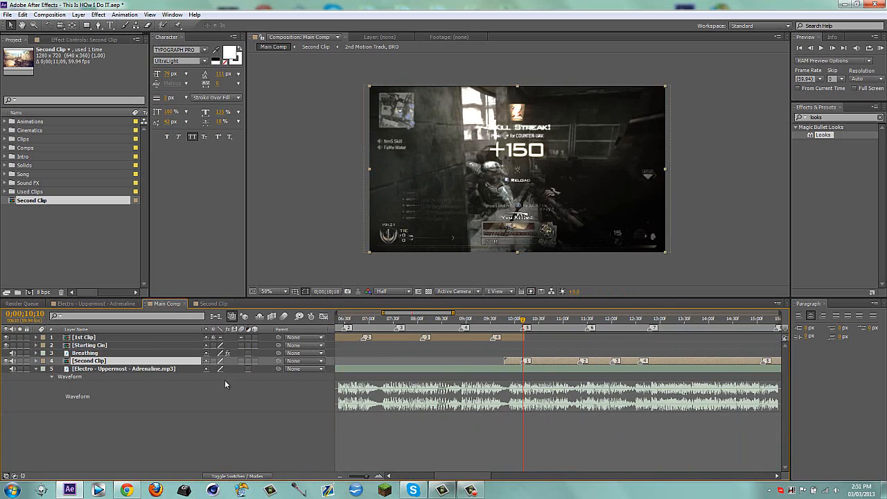
{"action": "left_click", "coordinate": [6, 338]}
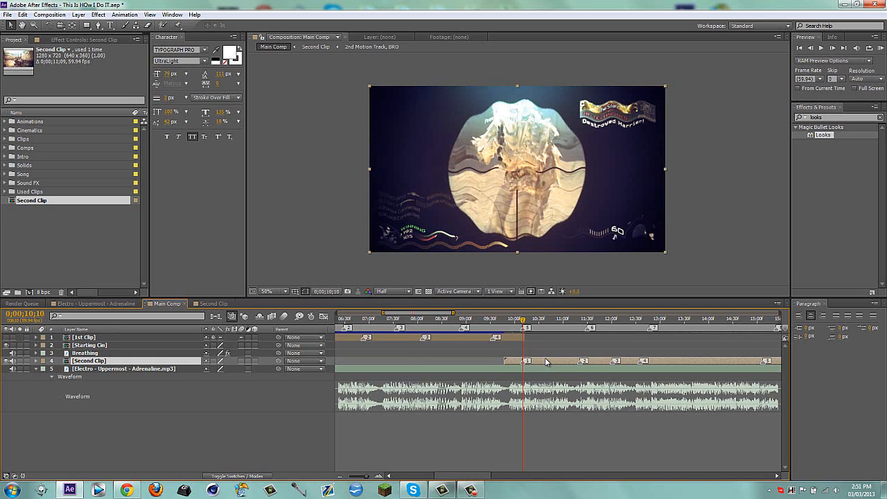
{"action": "left_click_drag", "start_coordinate": [546, 361], "coordinate": [563, 364]}
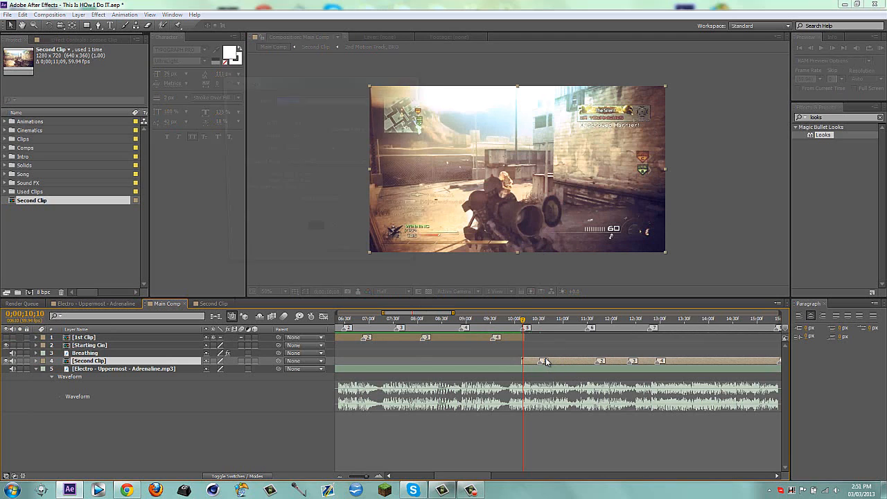
Step: Create a black 1280 x 720 px solid named Plexus in Main Comp
{"action": "key", "text": "ctrl+y"}
{"action": "type", "text": "Pl"}
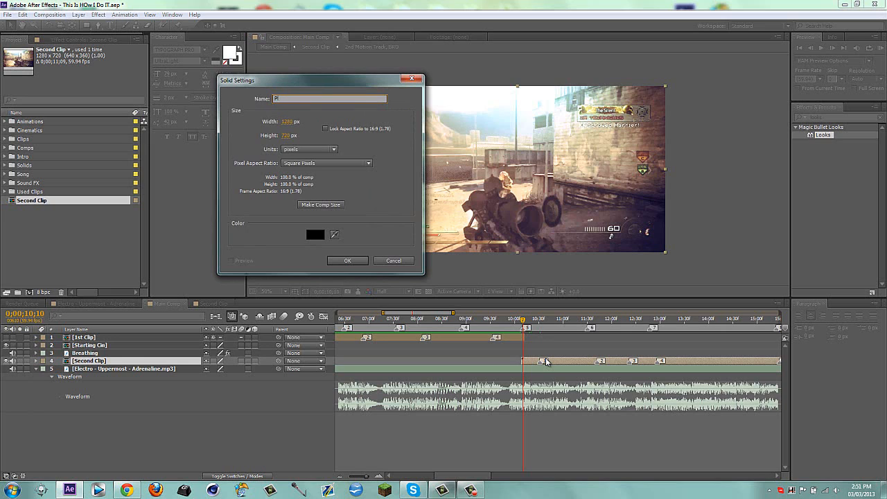
{"action": "type", "text": "exui"}
{"action": "type", "text": "s"}
{"action": "key", "text": "Return"}
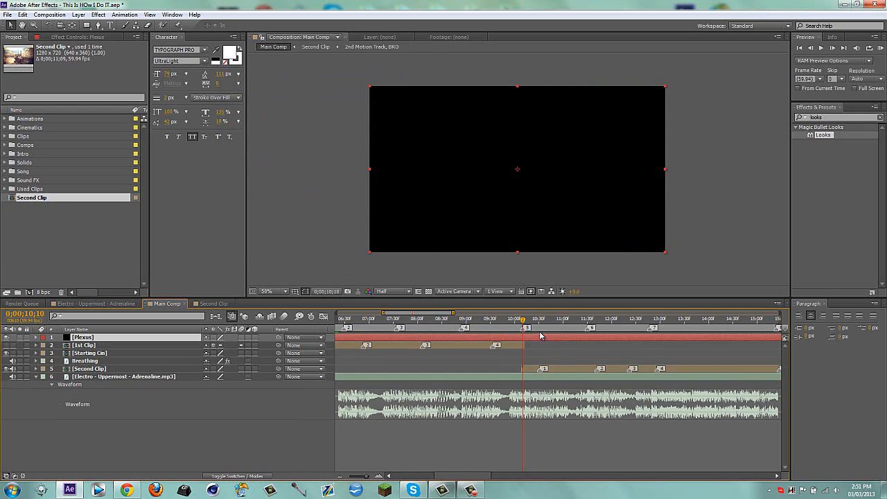
Step: Trim the Plexus solid so it runs from 0;00;09;30 to marker 5 at 0;00;10;10
{"action": "key", "text": "alt+bracketright"}
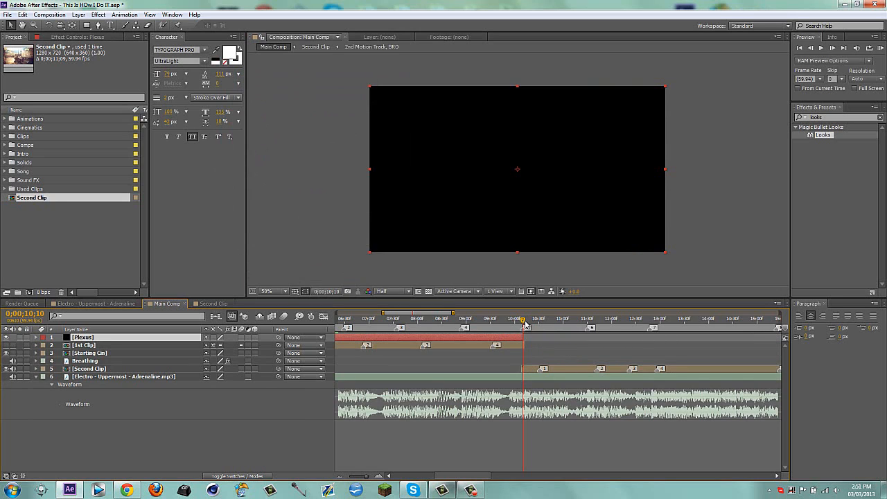
{"action": "key", "text": "shift+Page_Up"}
{"action": "key", "text": "shift+Page_Up"}
{"action": "key", "text": "shift+Page_Up"}
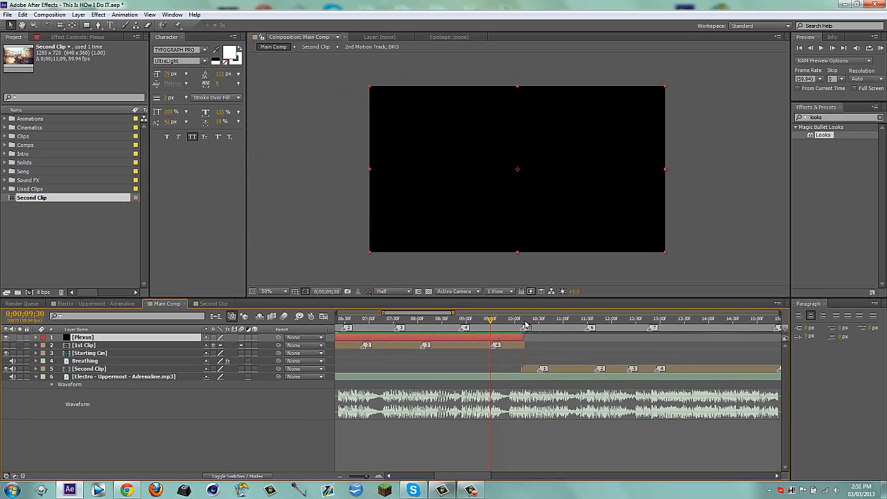
{"action": "key", "text": "shift+Page_Up"}
{"action": "key", "text": "alt+bracketleft"}
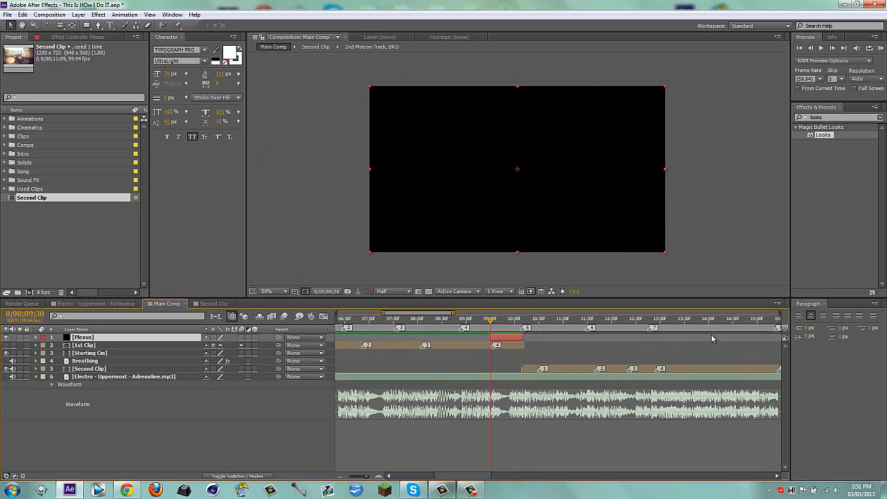
Step: Hide the Plexus layer and compare the end of 1st Clip with the opening frame of Second Clip at marker 5
{"action": "left_click", "coordinate": [522, 331]}
{"action": "left_click", "coordinate": [7, 337]}
{"action": "left_click", "coordinate": [470, 321]}
{"action": "left_click_drag", "start_coordinate": [469, 321], "coordinate": [476, 321]}
{"action": "left_click", "coordinate": [6, 345]}
{"action": "left_click_drag", "start_coordinate": [480, 323], "coordinate": [484, 321]}
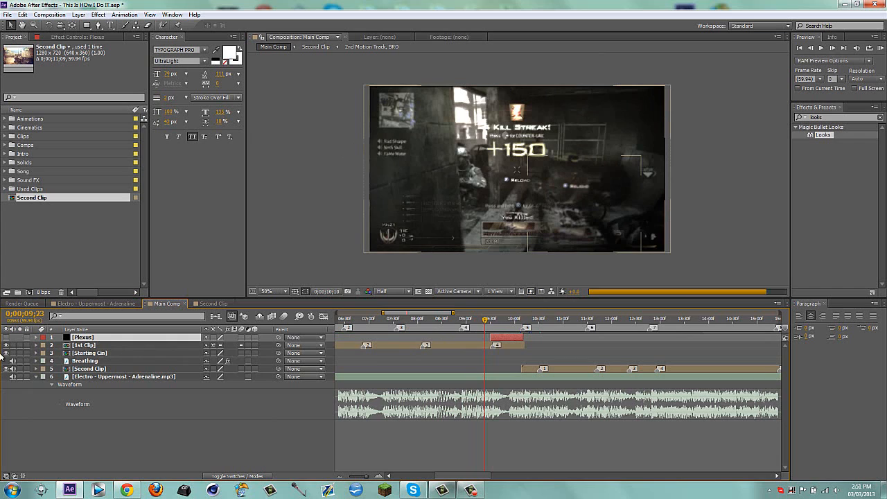
{"action": "key", "text": "5"}
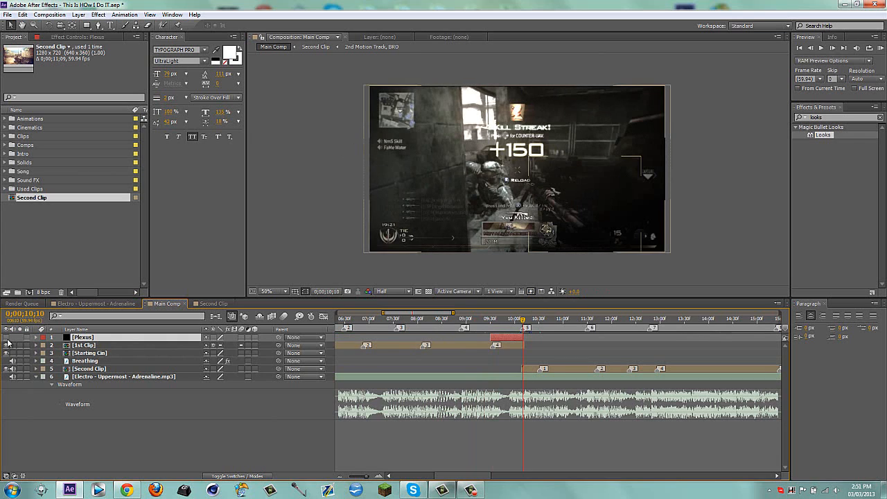
{"action": "left_click", "coordinate": [6, 345]}
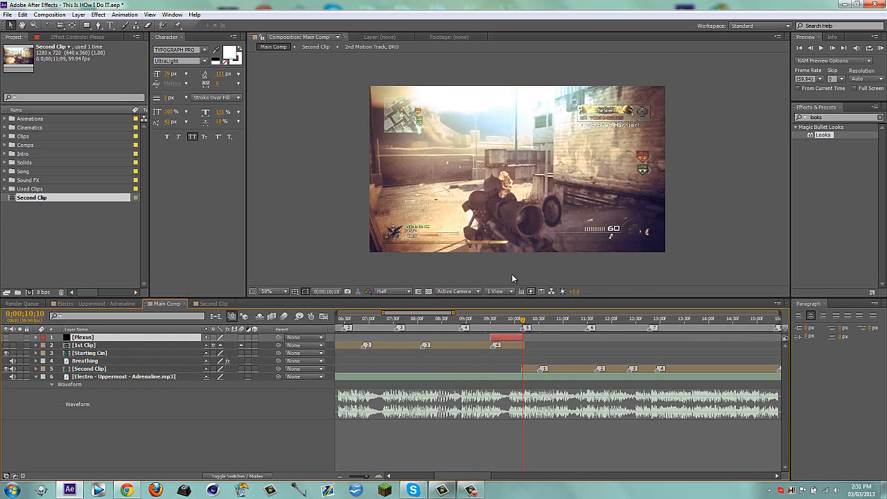
Step: Set the preview resolution to Full and start a Pen mask on the Plexus solid along the rifle's left edge, from below the frame upward
{"action": "left_click", "coordinate": [387, 291]}
{"action": "left_click", "coordinate": [391, 311]}
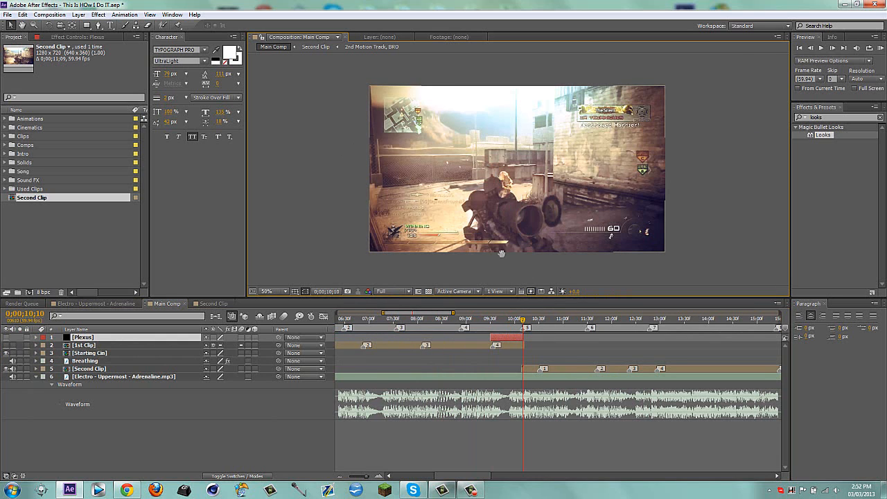
{"action": "scroll", "coordinate": [501, 254], "scroll_direction": "up", "scroll_amount": 2}
{"action": "left_click_drag", "start_coordinate": [501, 253], "coordinate": [534, 227]}
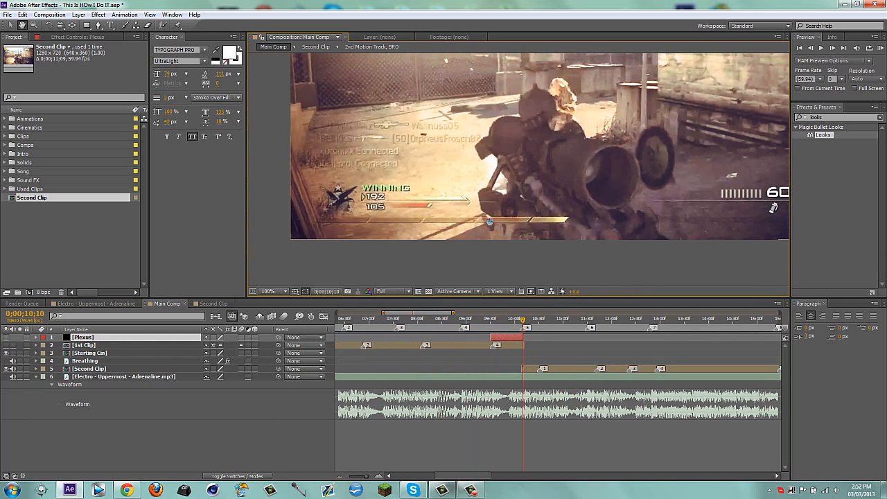
{"action": "scroll", "coordinate": [494, 219], "scroll_direction": "up", "scroll_amount": 2}
{"action": "key", "text": "g"}
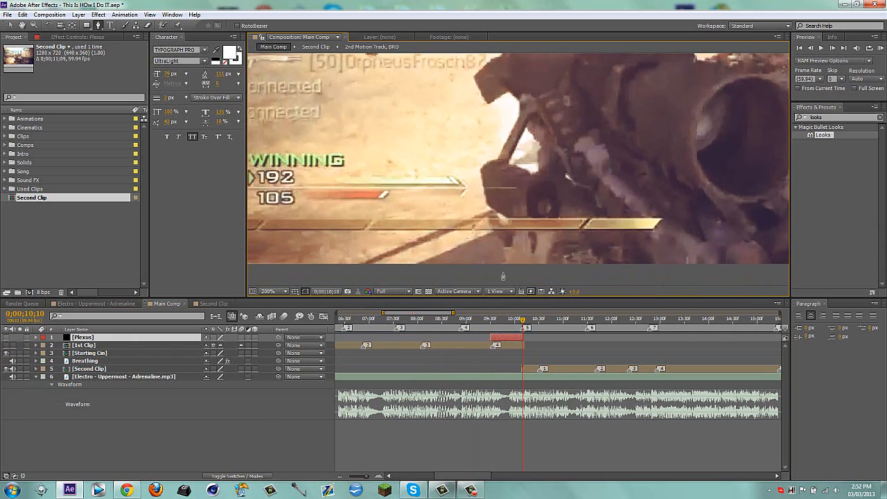
{"action": "left_click", "coordinate": [511, 234]}
{"action": "left_click", "coordinate": [500, 218]}
{"action": "left_click", "coordinate": [485, 202]}
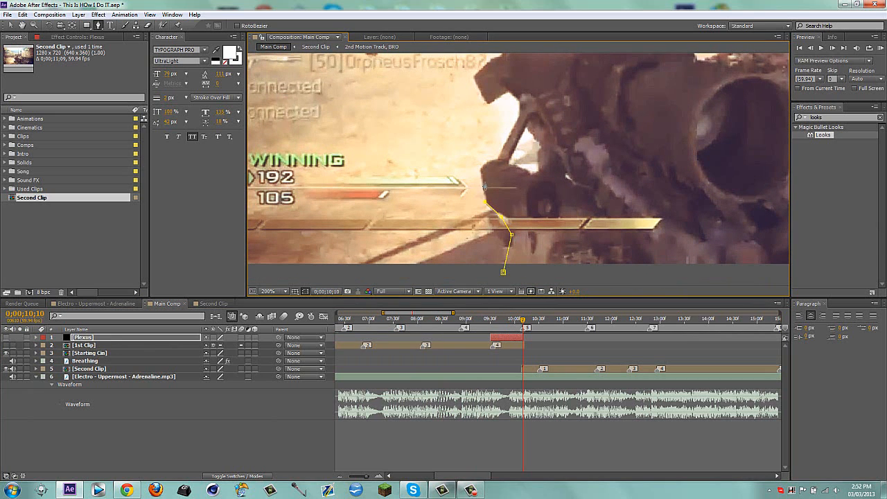
{"action": "left_click", "coordinate": [481, 169]}
{"action": "left_click", "coordinate": [496, 159]}
{"action": "left_click", "coordinate": [519, 117]}
{"action": "left_click", "coordinate": [511, 94]}
{"action": "left_click", "coordinate": [488, 103]}
{"action": "left_click", "coordinate": [473, 77]}
Step: Continue the Plexus mask over the top of the rifle, around the rounded raised part and past the enemy player behind it
{"action": "left_click_drag", "start_coordinate": [510, 127], "coordinate": [507, 260]}
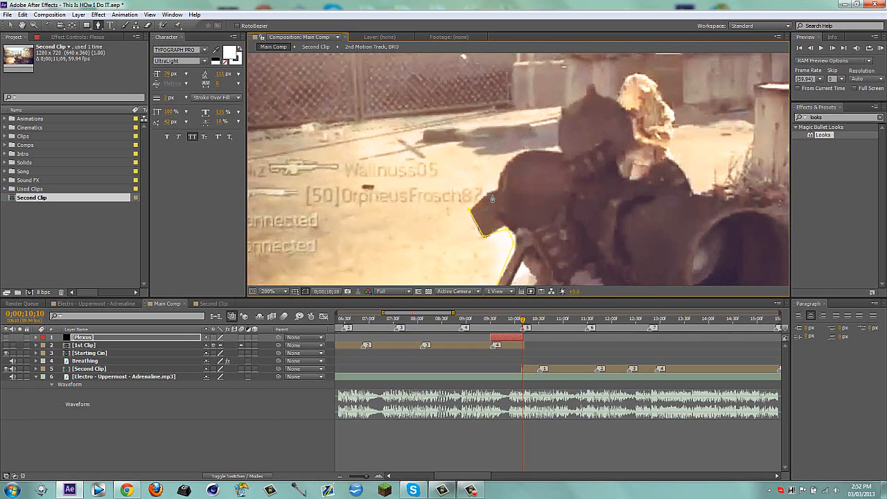
{"action": "left_click", "coordinate": [503, 172]}
{"action": "left_click", "coordinate": [526, 150]}
{"action": "left_click", "coordinate": [556, 150]}
{"action": "left_click", "coordinate": [578, 100]}
{"action": "left_click", "coordinate": [584, 86]}
{"action": "left_click", "coordinate": [611, 97]}
{"action": "left_click", "coordinate": [632, 114]}
{"action": "left_click", "coordinate": [632, 122]}
{"action": "left_click", "coordinate": [627, 150]}
{"action": "left_click", "coordinate": [616, 167]}
{"action": "left_click", "coordinate": [632, 182]}
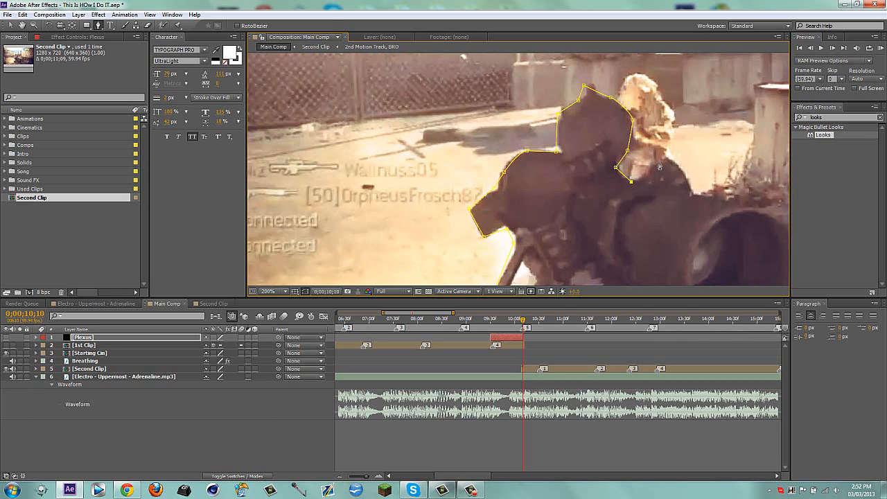
{"action": "left_click", "coordinate": [661, 159]}
{"action": "left_click", "coordinate": [678, 162]}
Step: Extend the Plexus mask along the top of the scope and around the outer edge of the round lens cover
{"action": "left_click_drag", "start_coordinate": [739, 201], "coordinate": [586, 183]}
{"action": "key", "text": "space"}
{"action": "scroll", "coordinate": [569, 190], "scroll_direction": "down", "scroll_amount": 1}
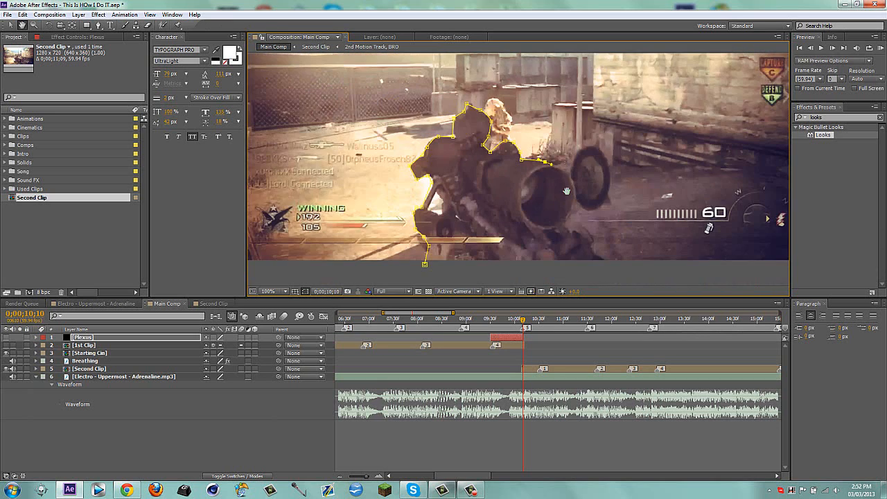
{"action": "scroll", "coordinate": [566, 191], "scroll_direction": "up", "scroll_amount": 1}
{"action": "left_click", "coordinate": [621, 180]}
{"action": "left_click", "coordinate": [636, 138]}
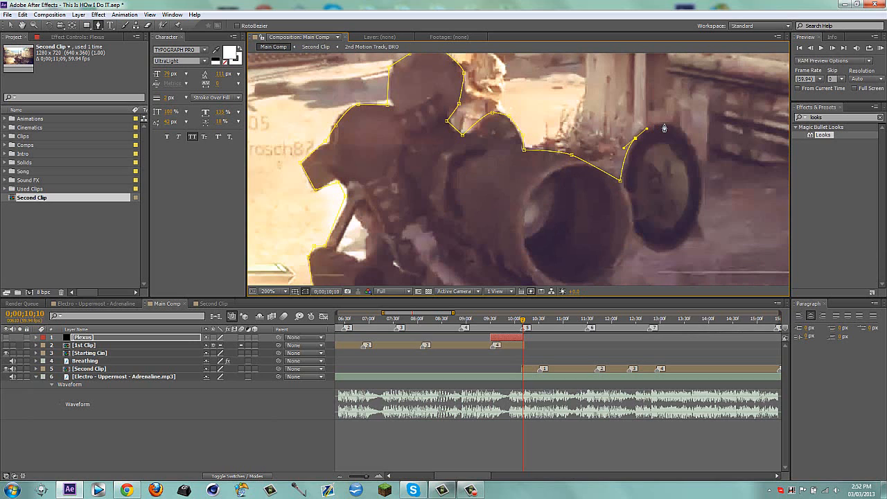
{"action": "left_click", "coordinate": [664, 125]}
{"action": "left_click", "coordinate": [693, 150]}
{"action": "left_click", "coordinate": [696, 168]}
{"action": "left_click", "coordinate": [702, 214]}
{"action": "left_click", "coordinate": [683, 243]}
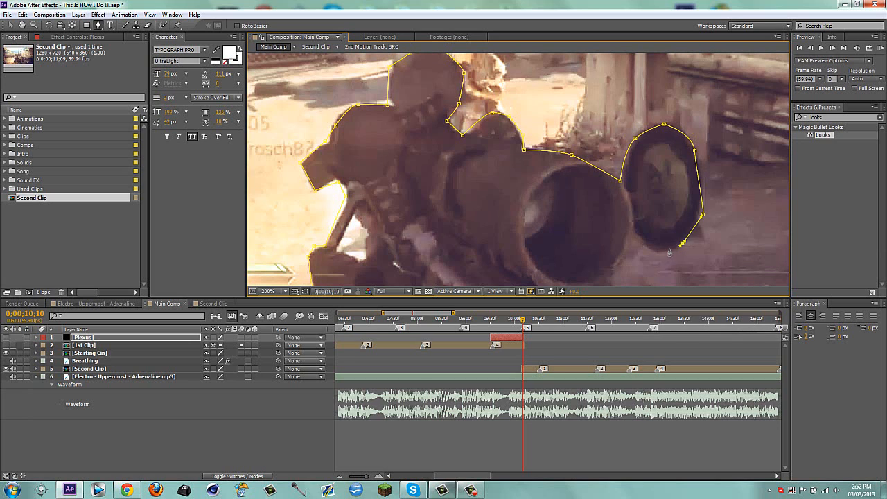
Step: Trace the mask down the rifle's lower right edge, close it along the bottom of the frame and deselect the Plexus layer
{"action": "left_click", "coordinate": [639, 239]}
{"action": "left_click", "coordinate": [627, 254]}
{"action": "left_click_drag", "start_coordinate": [595, 272], "coordinate": [562, 161]}
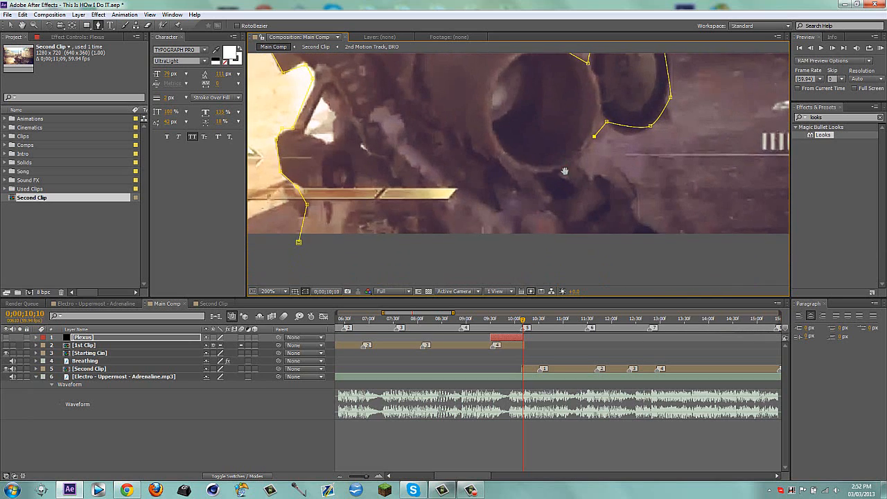
{"action": "left_click", "coordinate": [586, 175]}
{"action": "left_click", "coordinate": [614, 201]}
{"action": "left_click", "coordinate": [646, 227]}
{"action": "left_click", "coordinate": [660, 235]}
{"action": "left_click", "coordinate": [298, 242]}
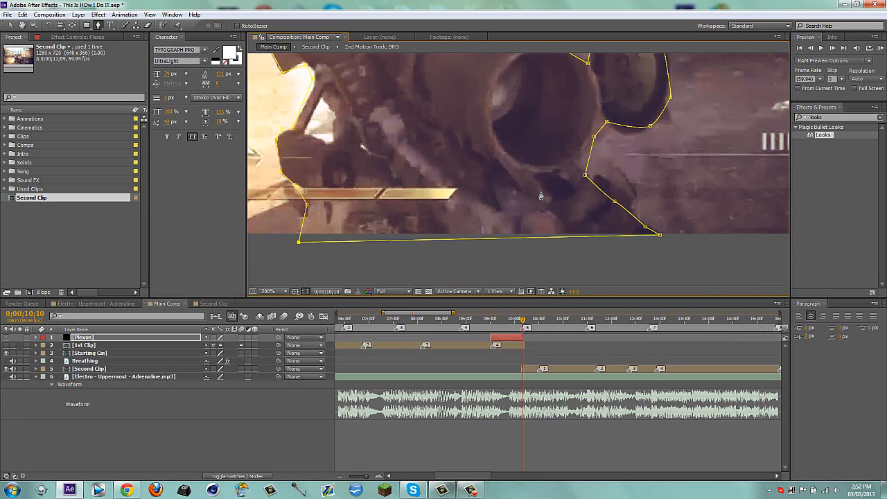
{"action": "scroll", "coordinate": [541, 190], "scroll_direction": "down", "scroll_amount": 1}
{"action": "left_click_drag", "start_coordinate": [507, 163], "coordinate": [532, 216]}
{"action": "scroll", "coordinate": [517, 208], "scroll_direction": "down", "scroll_amount": 1}
{"action": "scroll", "coordinate": [519, 211], "scroll_direction": "up", "scroll_amount": 1}
{"action": "key", "text": "v"}
{"action": "left_click", "coordinate": [282, 405]}
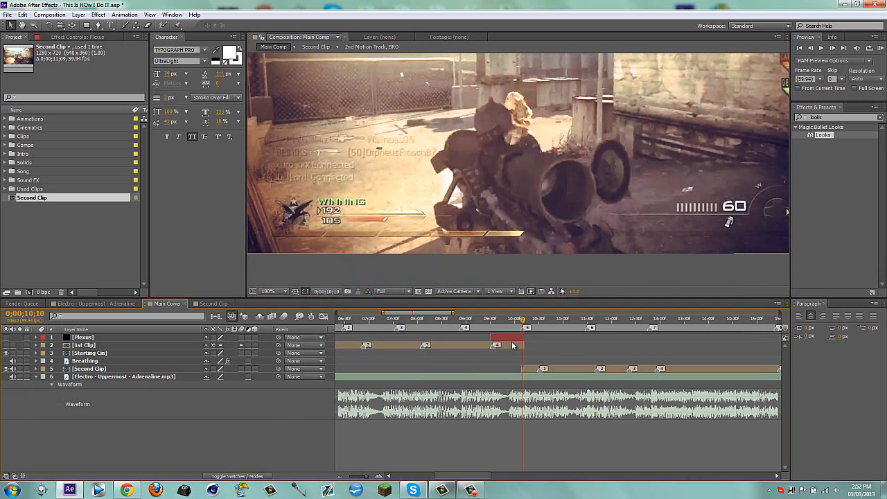
Step: Find the Rowbyte Plexus effect and apply it to the Plexus solid
{"action": "left_click", "coordinate": [846, 117]}
{"action": "type", "text": "p"}
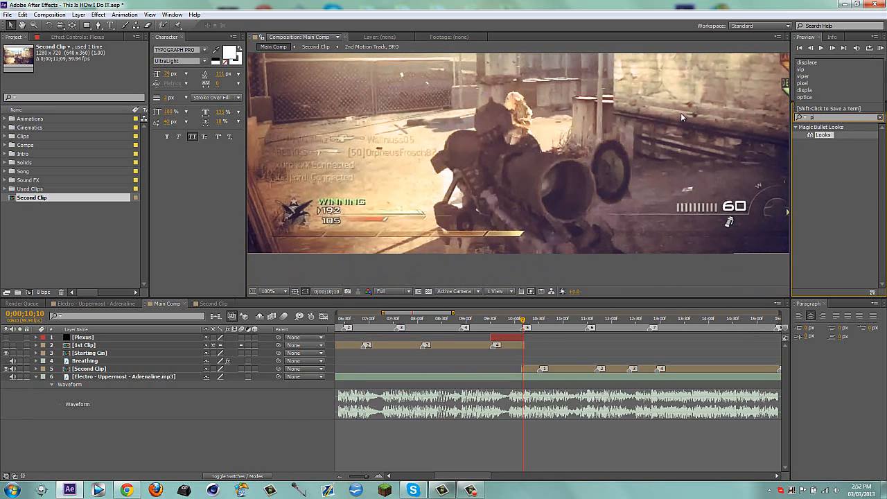
{"action": "type", "text": "lexus"}
{"action": "left_click_drag", "start_coordinate": [817, 135], "coordinate": [513, 339]}
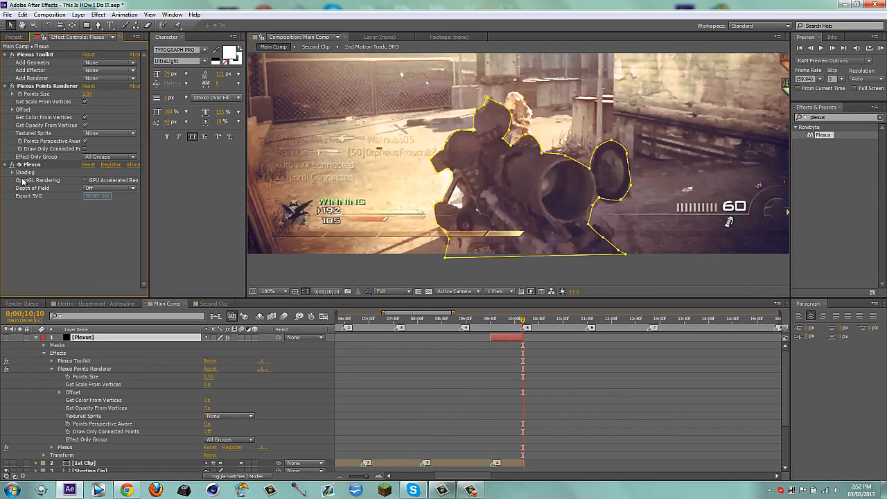
{"action": "left_click", "coordinate": [102, 63]}
{"action": "left_click", "coordinate": [54, 73]}
{"action": "left_click", "coordinate": [111, 70]}
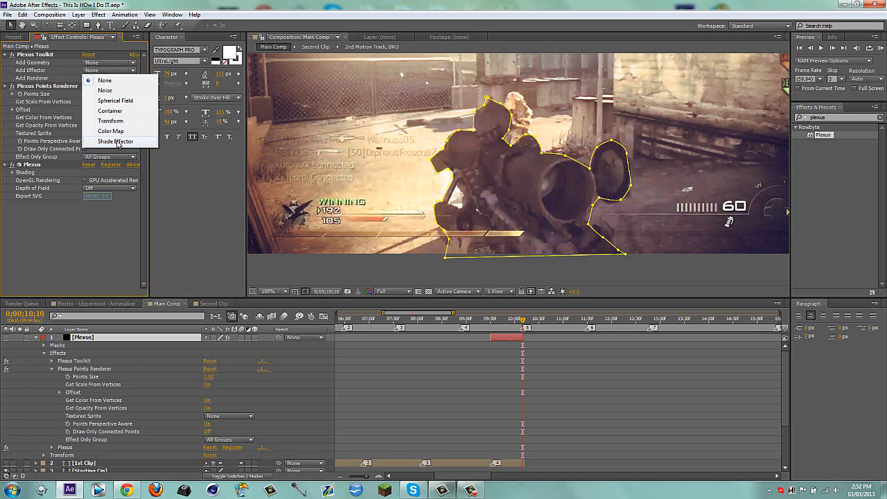
{"action": "left_click", "coordinate": [62, 251]}
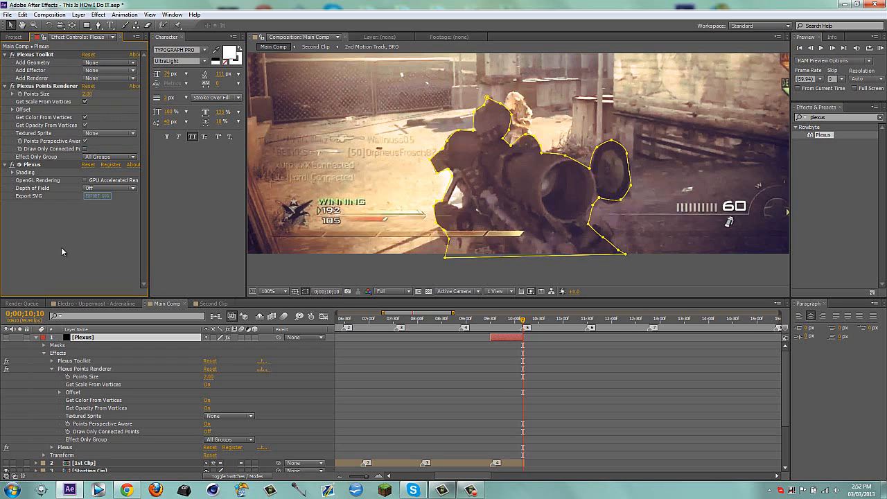
{"action": "left_click", "coordinate": [470, 490]}
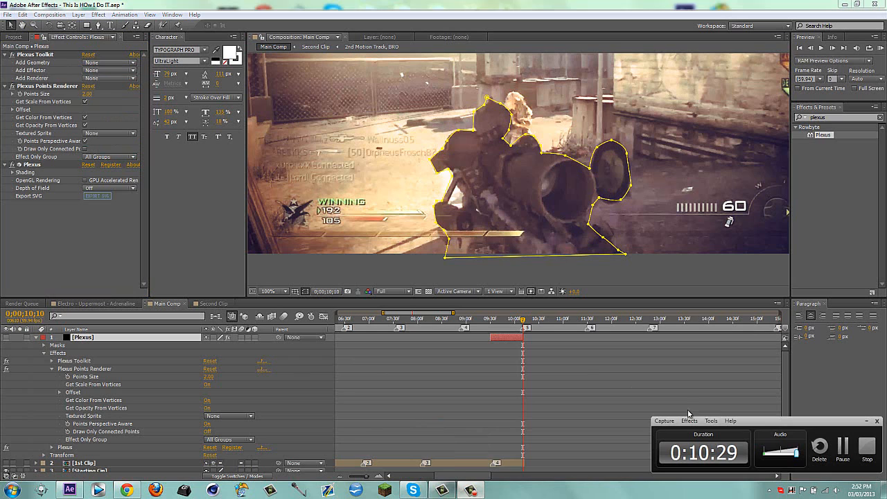
{"action": "left_click", "coordinate": [843, 447]}
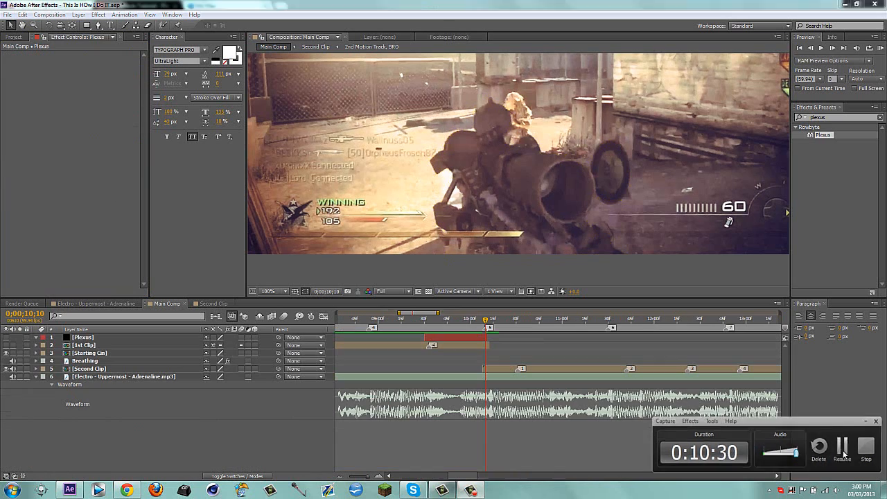
{"action": "left_click", "coordinate": [468, 341]}
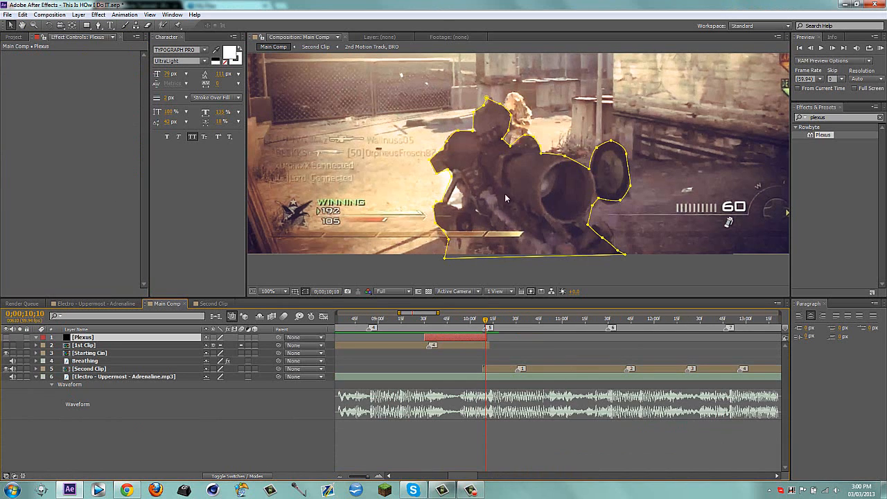
{"action": "key", "text": "f"}
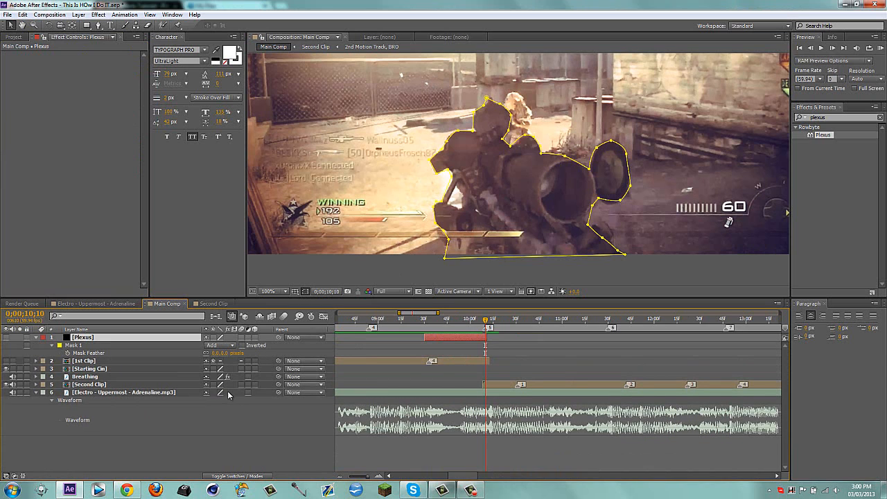
{"action": "left_click", "coordinate": [222, 354]}
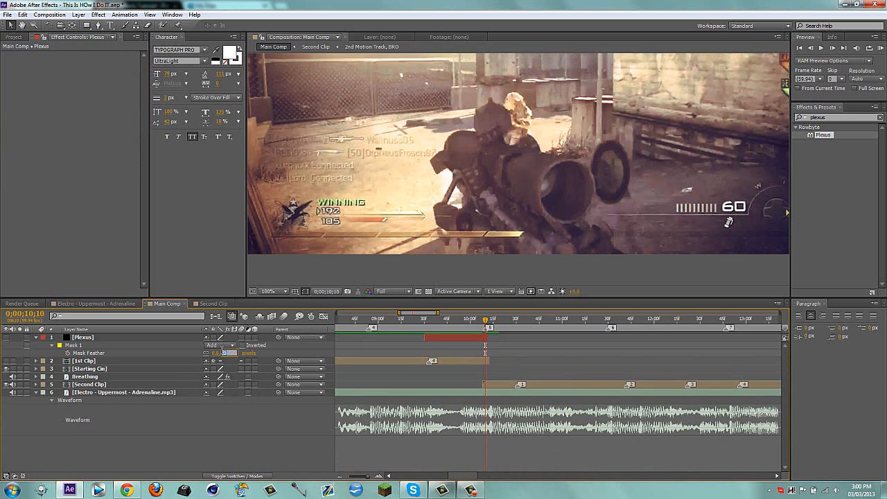
{"action": "key", "text": "Return"}
{"action": "key", "text": "f"}
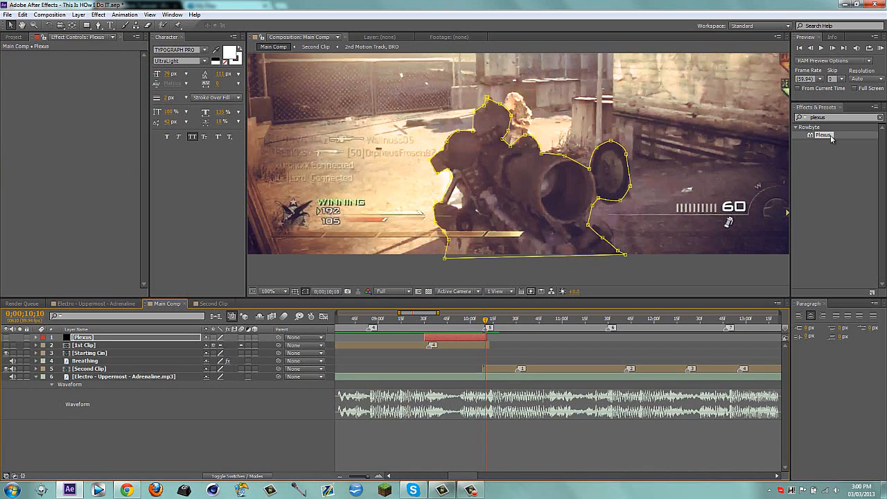
Step: Apply the Rowbyte Plexus effect to the masked Plexus solid and collapse its Points Renderer and Plexus settings
{"action": "left_click_drag", "start_coordinate": [830, 136], "coordinate": [476, 338]}
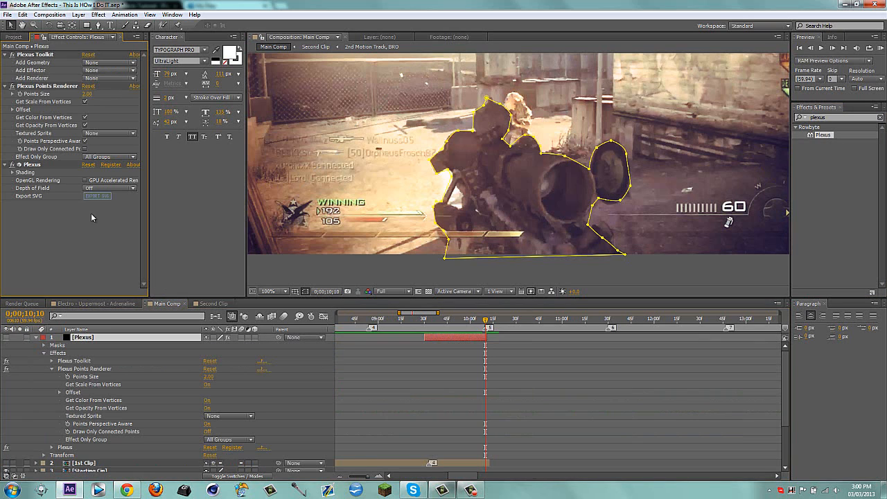
{"action": "left_click", "coordinate": [8, 164]}
{"action": "left_click", "coordinate": [8, 86]}
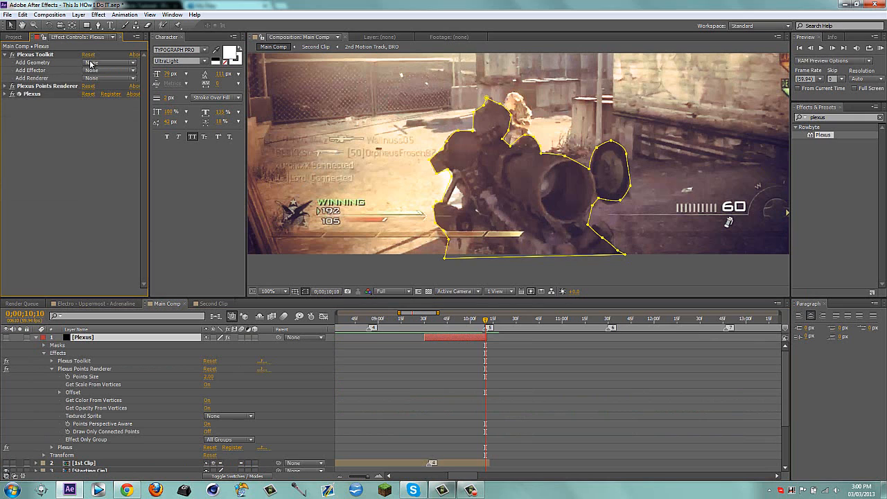
Step: Add a Paths geometry to the Plexus effect so it uses the rifle mask
{"action": "left_click", "coordinate": [98, 64]}
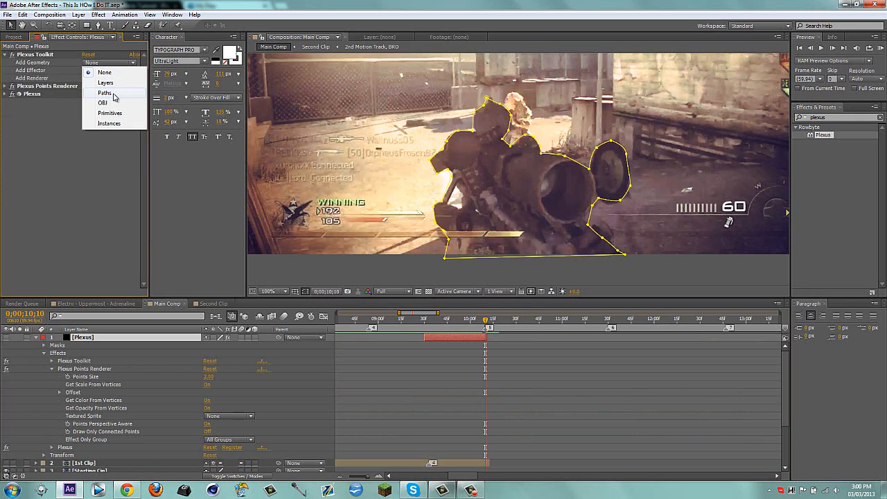
{"action": "left_click", "coordinate": [104, 93]}
{"action": "left_click", "coordinate": [109, 62]}
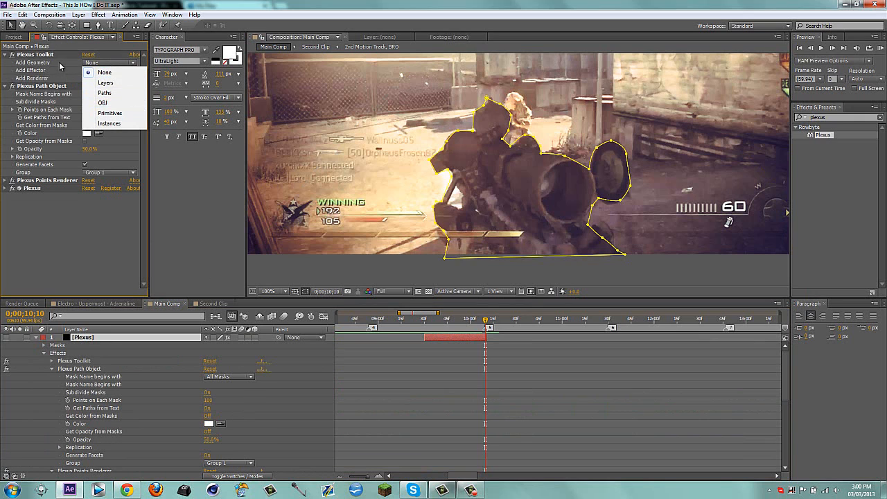
{"action": "left_click", "coordinate": [81, 72]}
Step: Add a Noise effector and a Lines renderer to the Plexus effect
{"action": "left_click", "coordinate": [99, 70]}
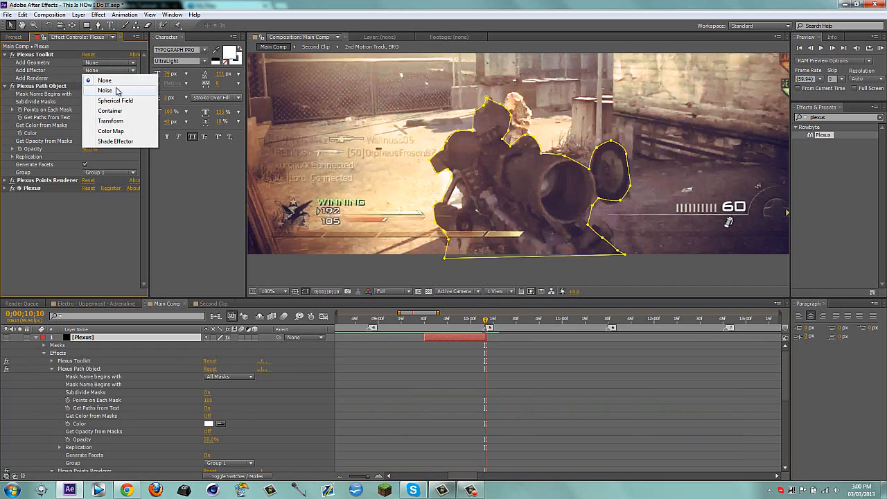
{"action": "left_click", "coordinate": [110, 90]}
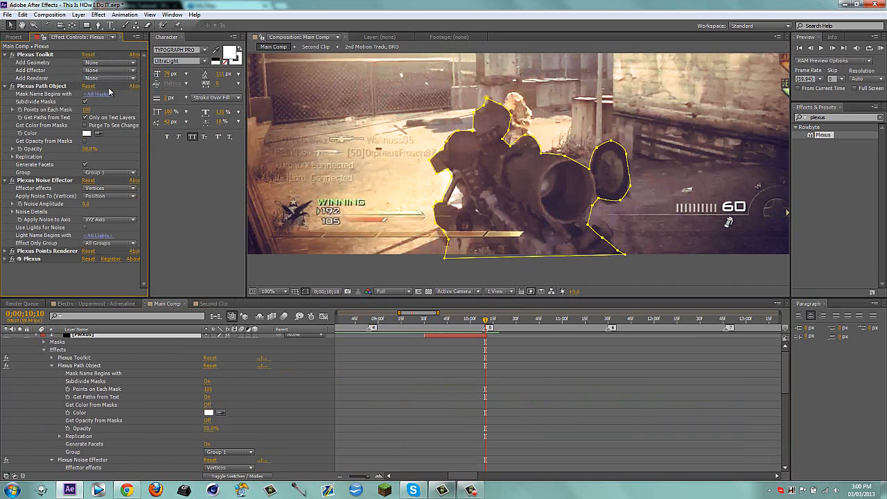
{"action": "left_click", "coordinate": [104, 79]}
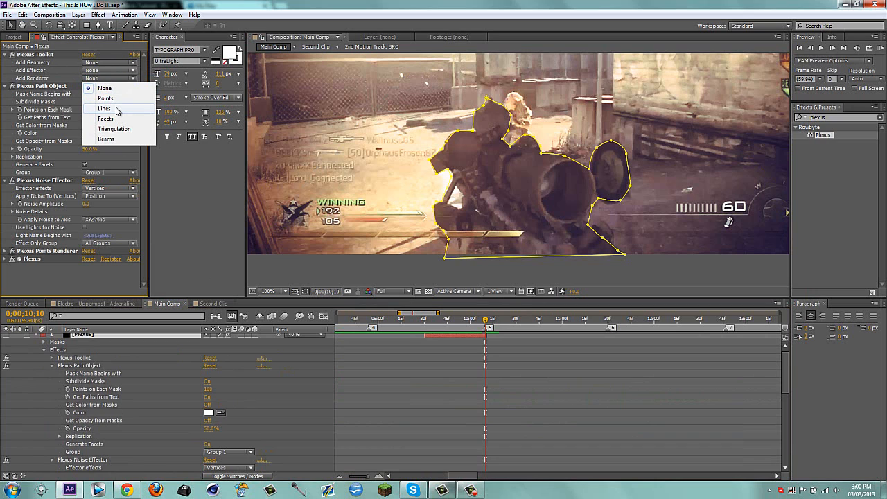
{"action": "left_click", "coordinate": [104, 108]}
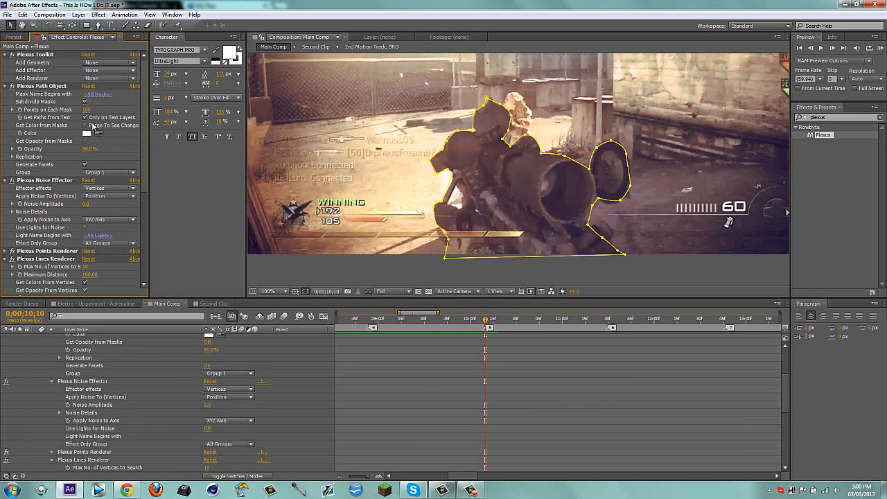
{"action": "left_click", "coordinate": [6, 55]}
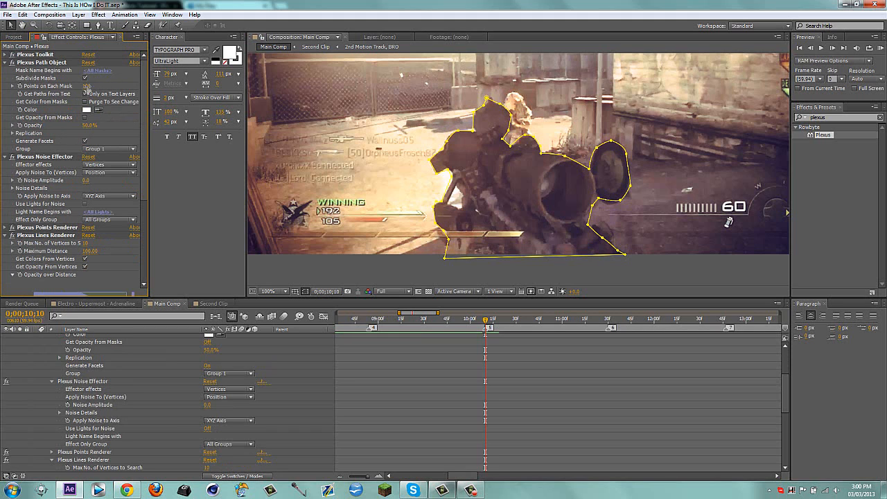
Step: Set Points on Each Mask of the Plexus Path Object to 500
{"action": "left_click", "coordinate": [86, 85]}
{"action": "type", "text": "500"}
{"action": "key", "text": "Return"}
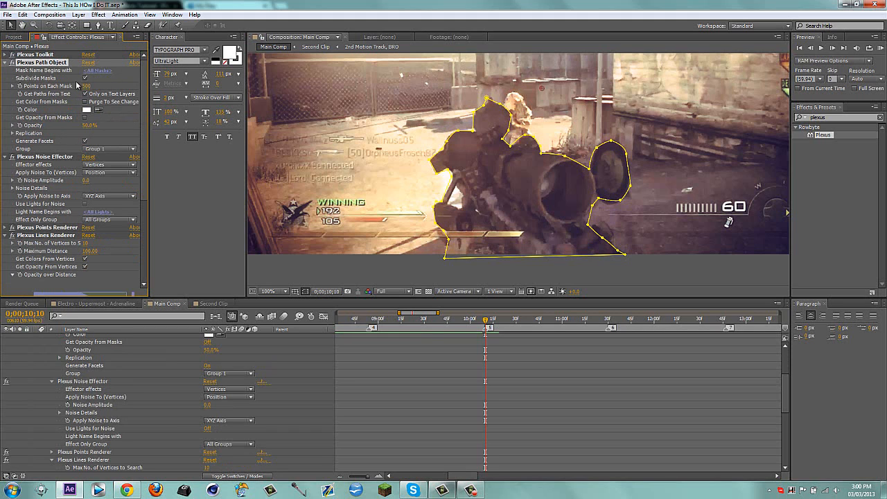
{"action": "left_click", "coordinate": [5, 63]}
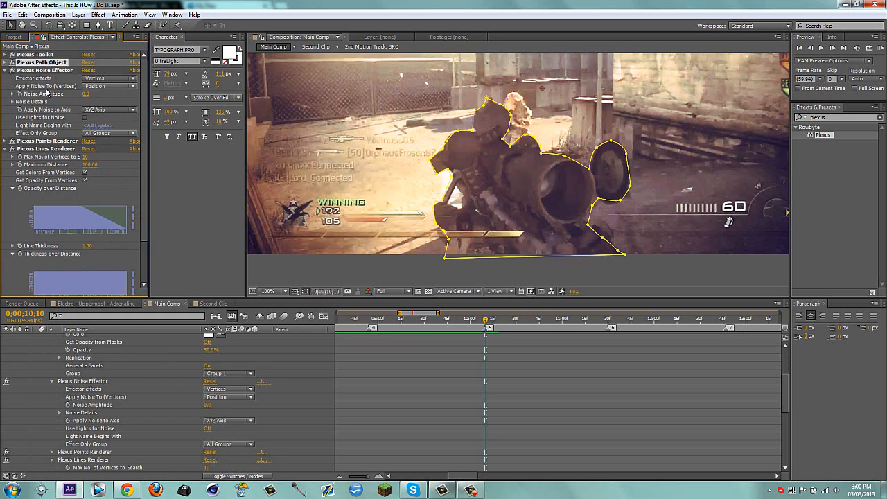
Step: Extend the Plexus layer's start back to 0;00;09;20
{"action": "scroll", "coordinate": [471, 350], "scroll_direction": "down", "scroll_amount": 10}
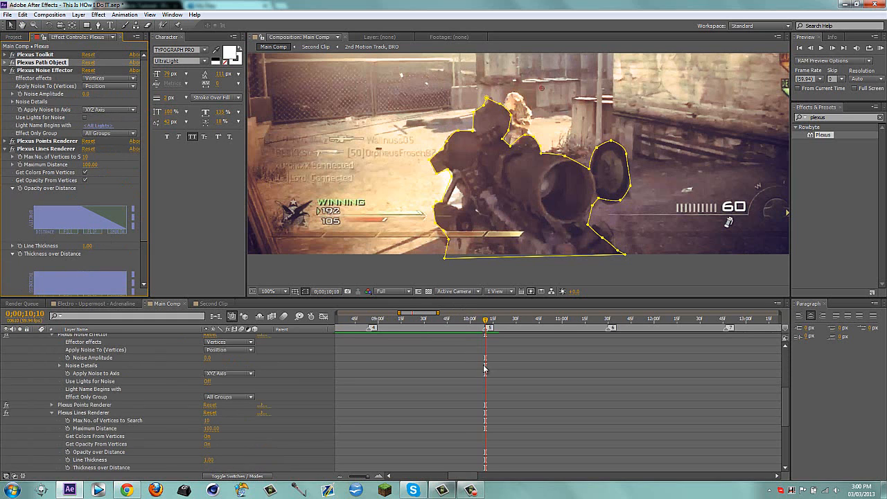
{"action": "scroll", "coordinate": [484, 369], "scroll_direction": "up", "scroll_amount": 8}
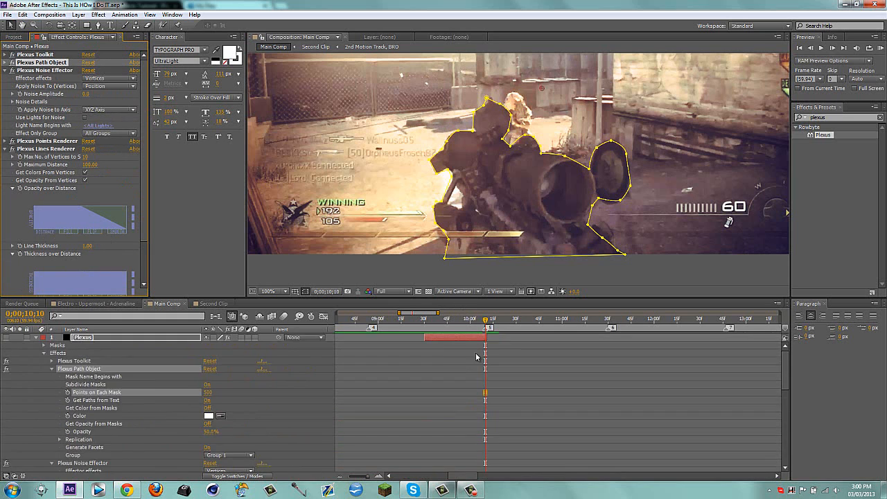
{"action": "key", "text": "u"}
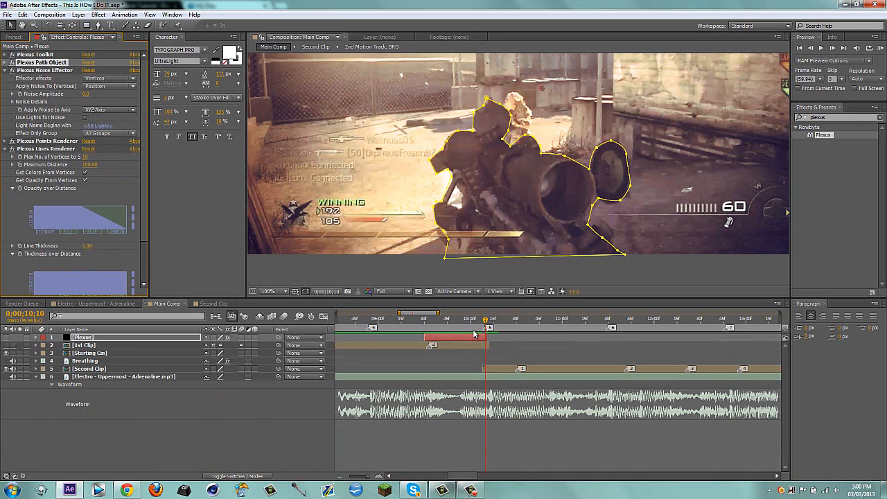
{"action": "key", "text": "shift+Page_Up"}
{"action": "key", "text": "shift+Page_Up"}
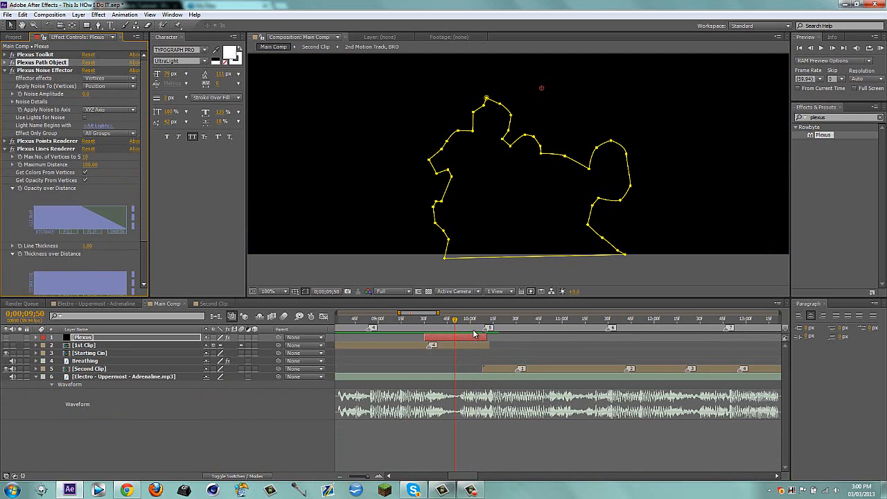
{"action": "key", "text": "shift+Page_Up"}
{"action": "key", "text": "shift+Page_Up"}
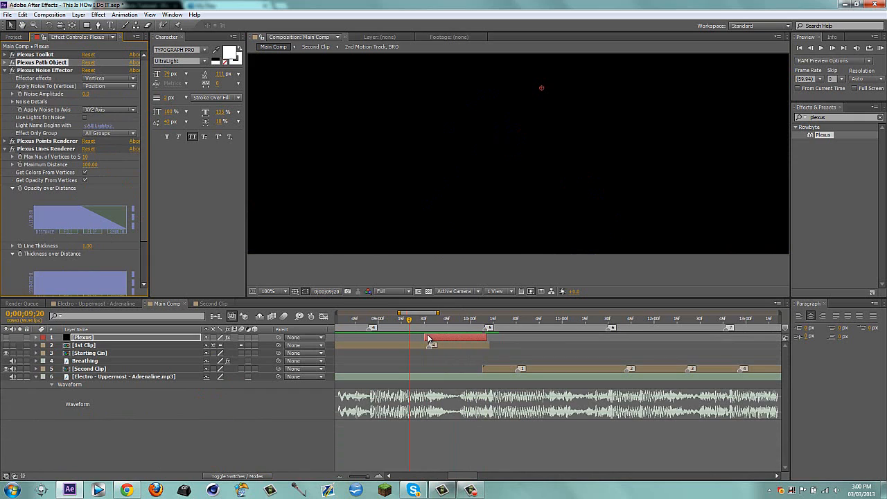
{"action": "key", "text": "alt+bracketleft"}
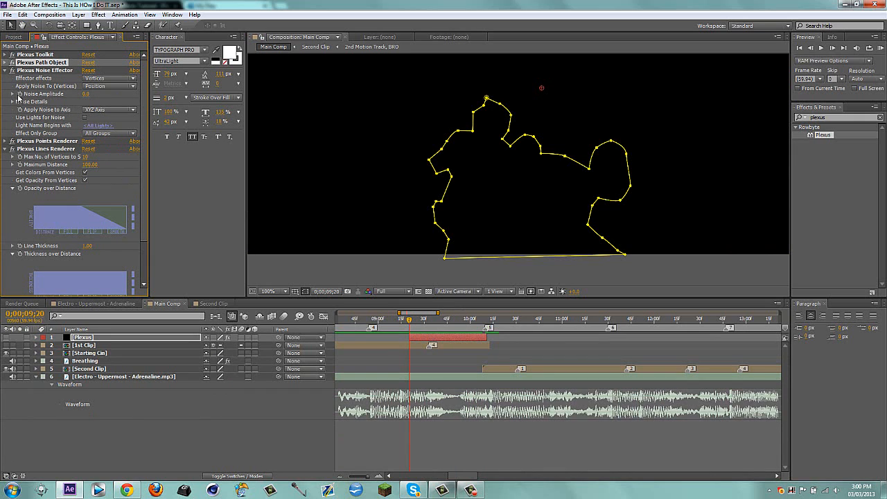
Step: Keyframe the Plexus Noise Amplitude at 0;00;09;20 and 0;00;10;10 and show the keyframes in the timeline
{"action": "left_click", "coordinate": [20, 98]}
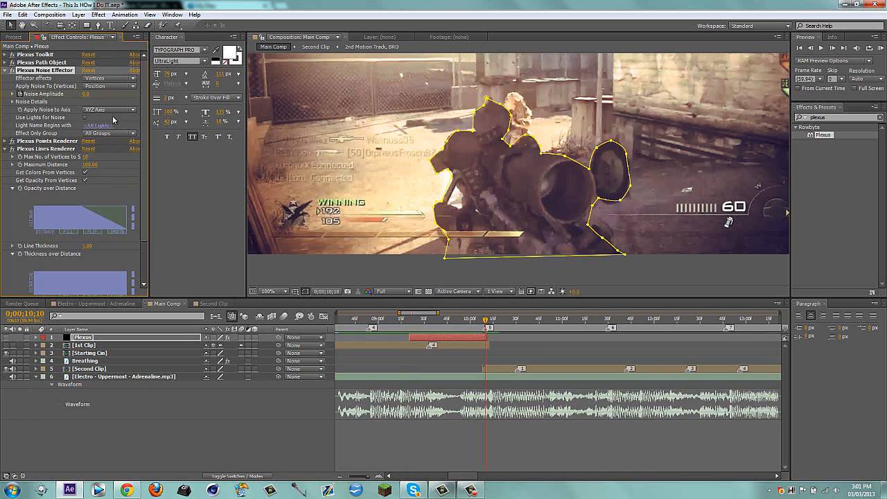
{"action": "key", "text": "u"}
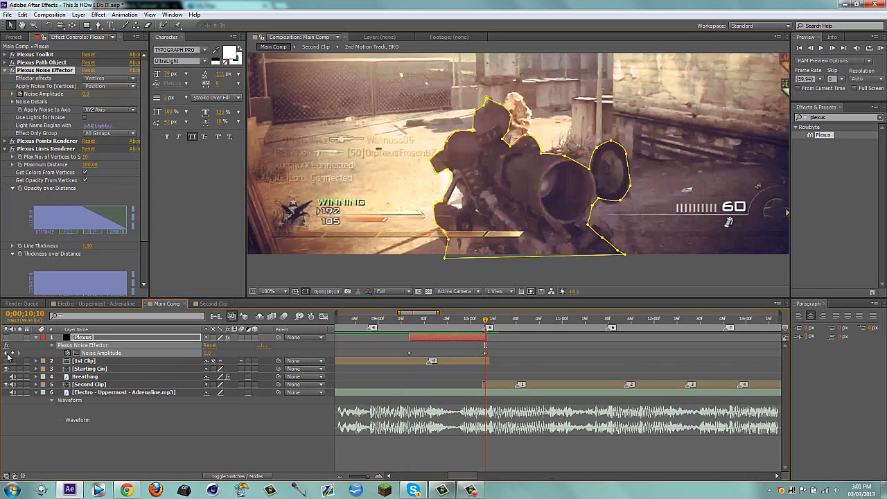
Step: Make the Plexus layer visible and set Noise Amplitude to 1000 at the first keyframe
{"action": "left_click", "coordinate": [6, 353]}
{"action": "left_click_drag", "start_coordinate": [206, 353], "coordinate": [235, 357]}
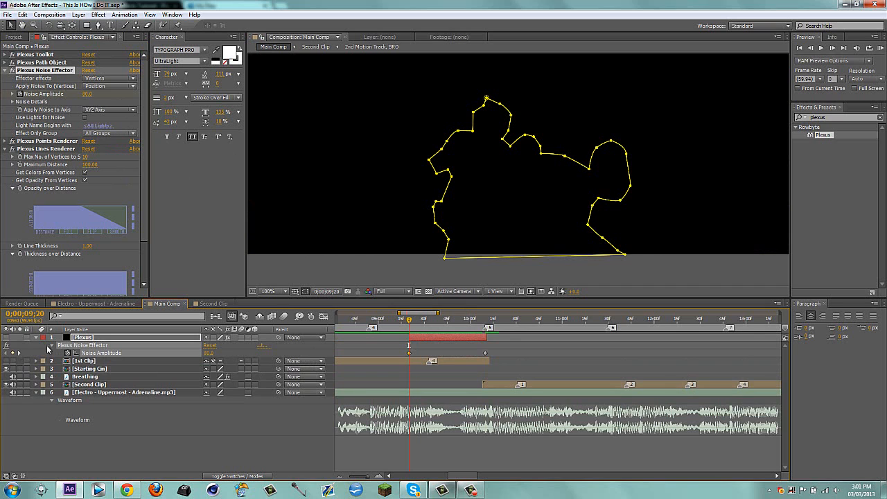
{"action": "left_click", "coordinate": [6, 337]}
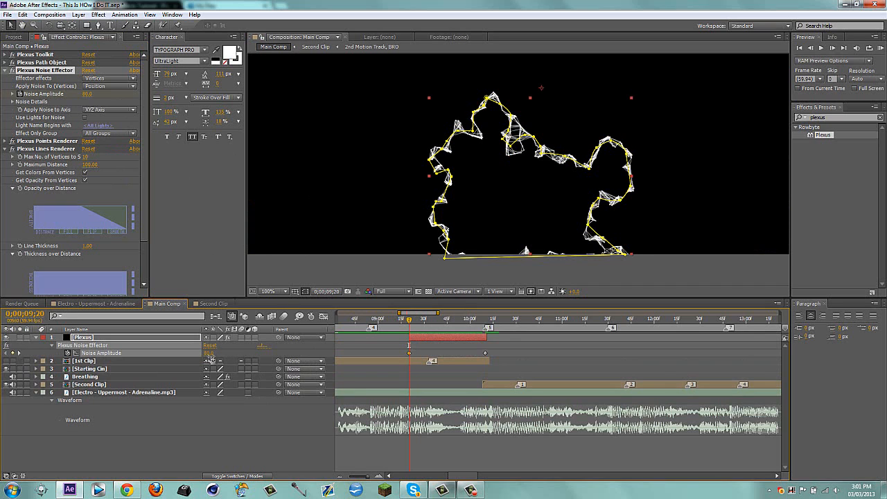
{"action": "left_click_drag", "start_coordinate": [210, 358], "coordinate": [450, 358]}
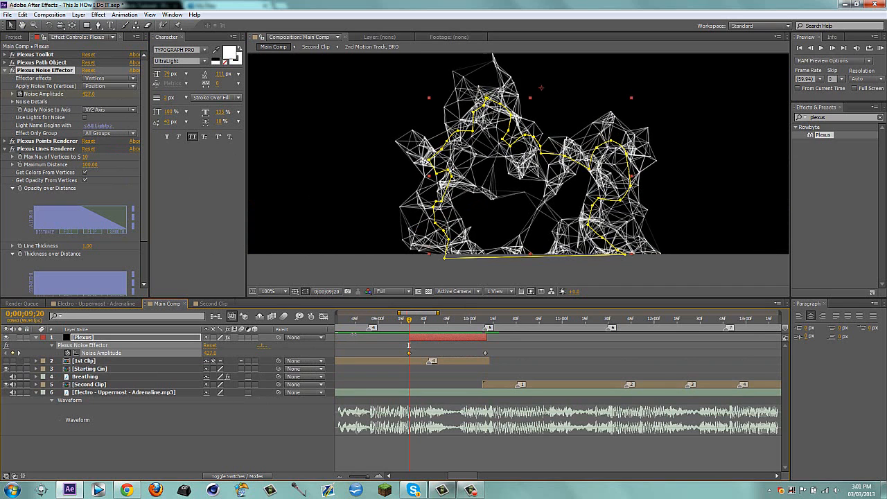
{"action": "left_click_drag", "start_coordinate": [354, 333], "coordinate": [443, 333]}
{"action": "left_click_drag", "start_coordinate": [211, 353], "coordinate": [490, 331]}
{"action": "left_click", "coordinate": [212, 353]}
{"action": "type", "text": "1"}
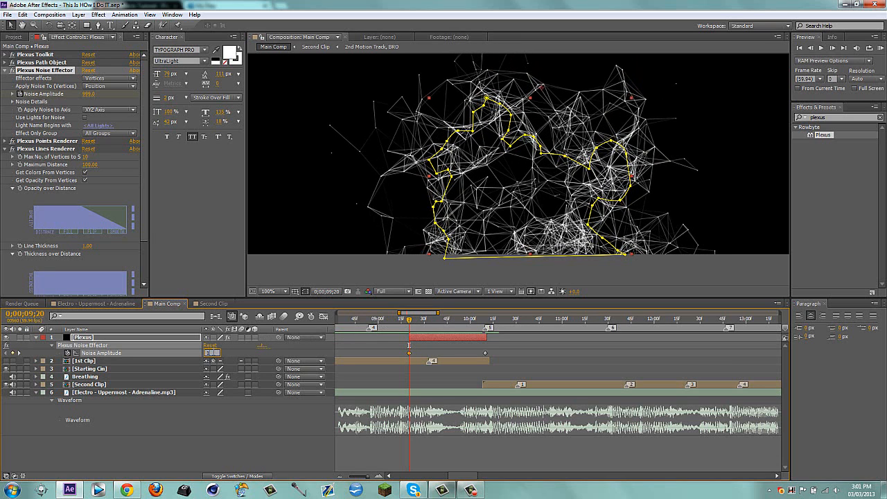
{"action": "type", "text": "000"}
{"action": "key", "text": "Return"}
{"action": "left_click", "coordinate": [212, 444]}
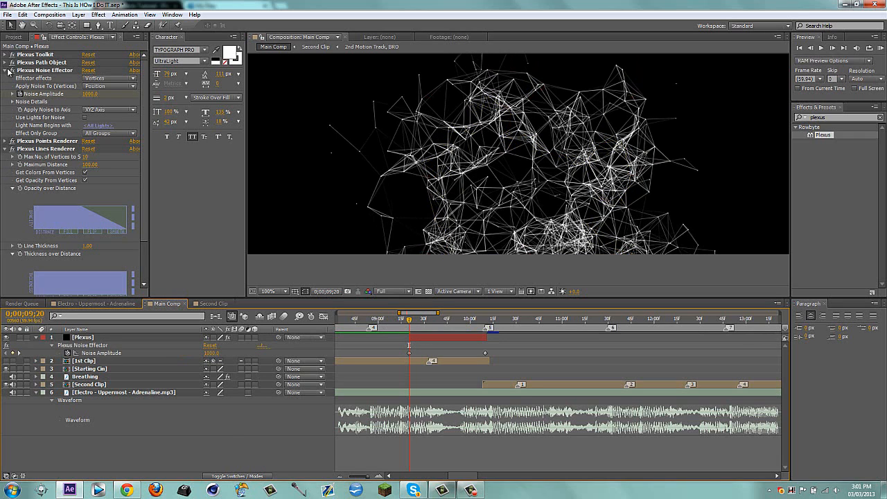
Step: Set the Plexus Lines Renderer's maximum number of vertices to search to 5
{"action": "left_click", "coordinate": [6, 70]}
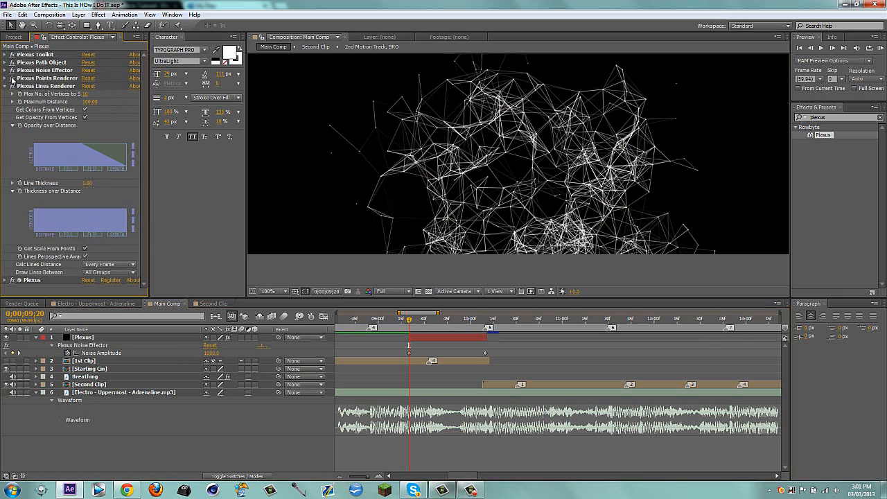
{"action": "left_click", "coordinate": [86, 95]}
{"action": "type", "text": "5"}
{"action": "key", "text": "Return"}
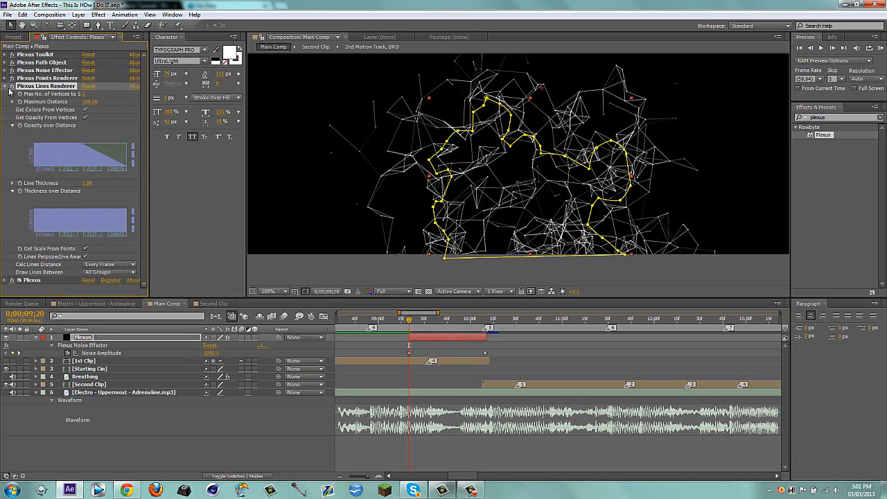
{"action": "left_click", "coordinate": [7, 86]}
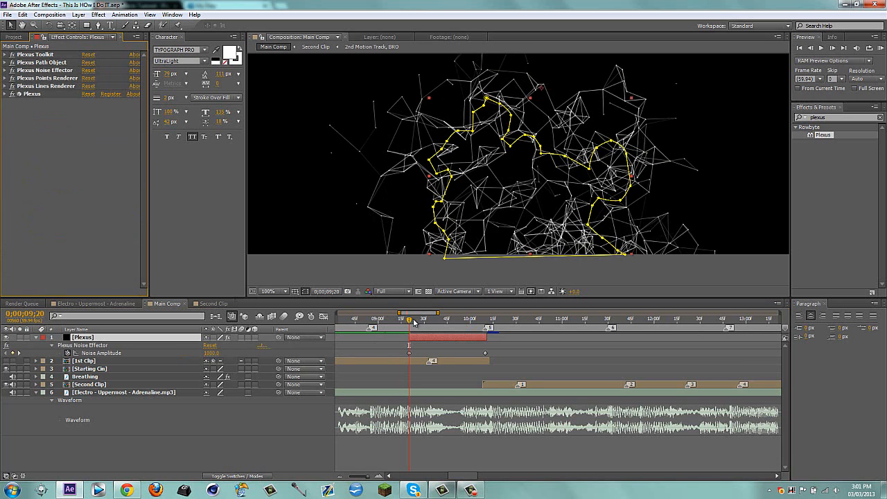
Step: Reduce the Plexus Path Object's Points on Each Mask to 200
{"action": "left_click_drag", "start_coordinate": [416, 313], "coordinate": [435, 314]}
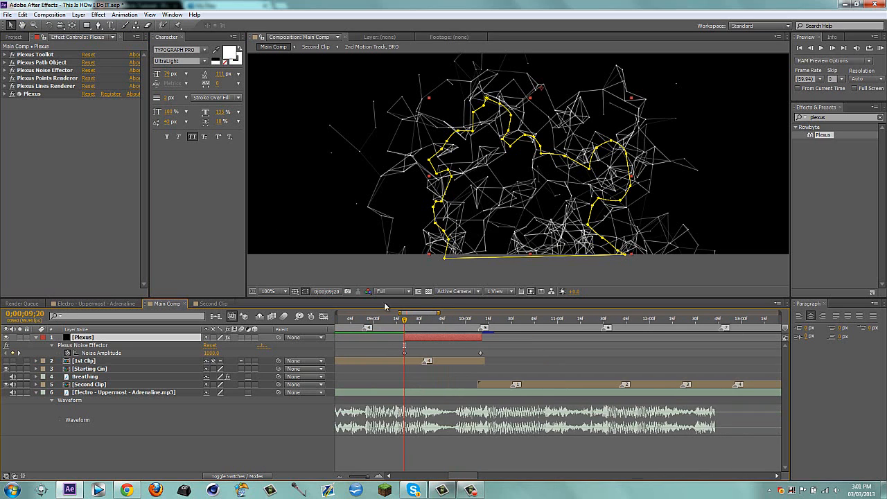
{"action": "left_click", "coordinate": [6, 63]}
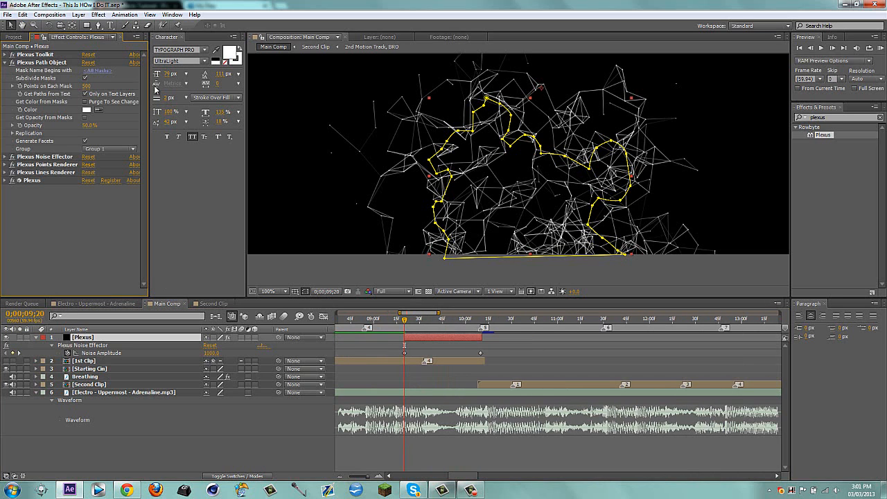
{"action": "left_click", "coordinate": [90, 87]}
{"action": "type", "text": "200"}
{"action": "key", "text": "Return"}
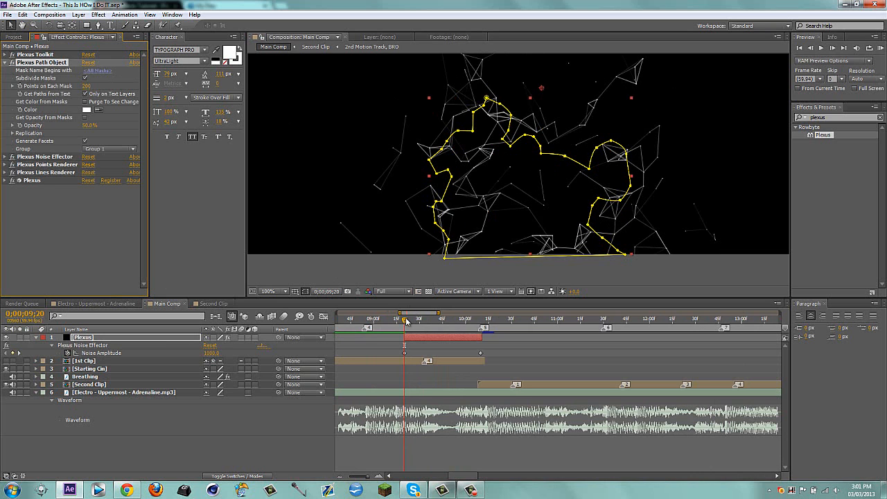
Step: Apply Easy Ease to both Noise Amplitude keyframes on the Plexus layer
{"action": "left_click_drag", "start_coordinate": [405, 319], "coordinate": [482, 354]}
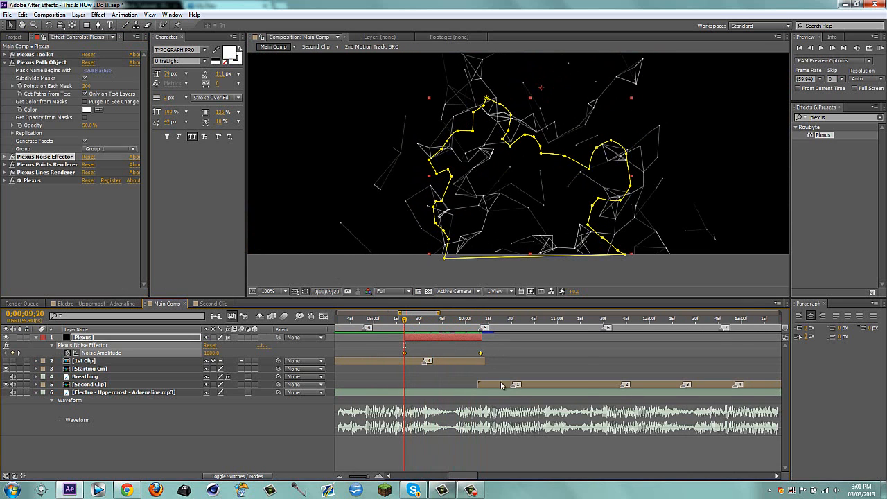
{"action": "right_click", "coordinate": [480, 353]}
{"action": "mouse_move", "coordinate": [534, 456]}
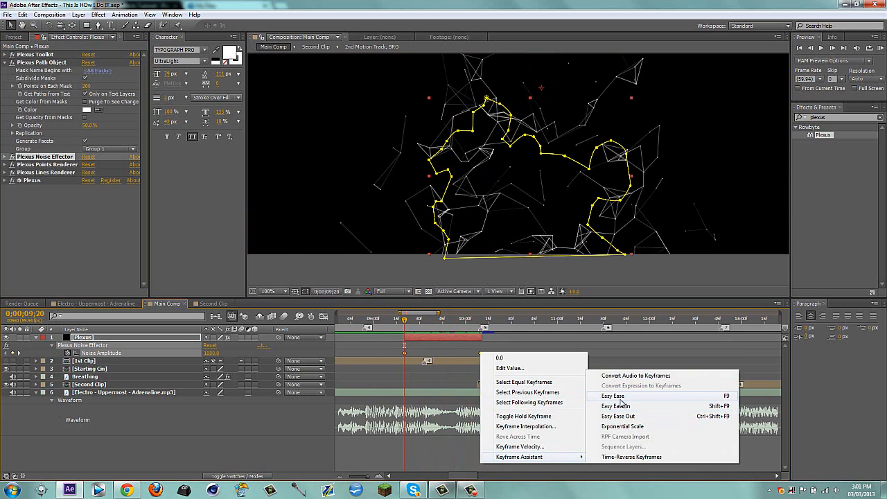
{"action": "left_click", "coordinate": [619, 396]}
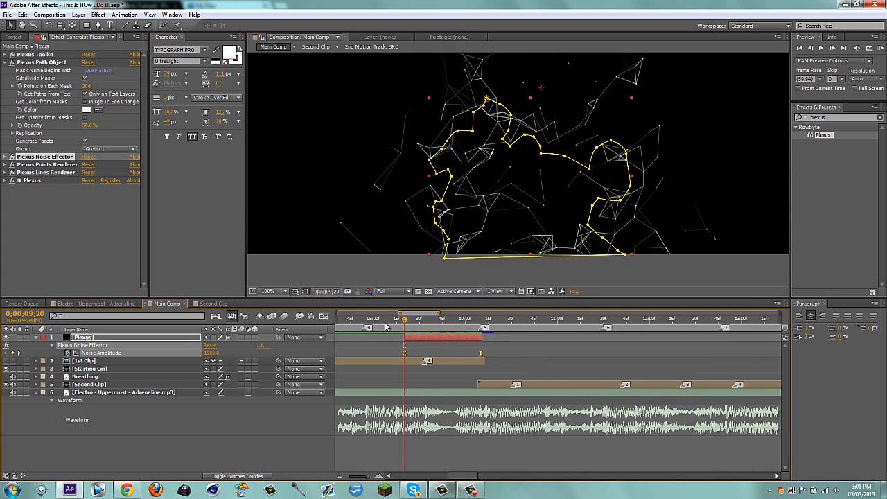
Step: Keyframe the Plexus layer's Opacity from 0% at 0;00;09;20 to 100% at 0;00;09;30
{"action": "key", "text": "t"}
{"action": "left_click", "coordinate": [59, 346]}
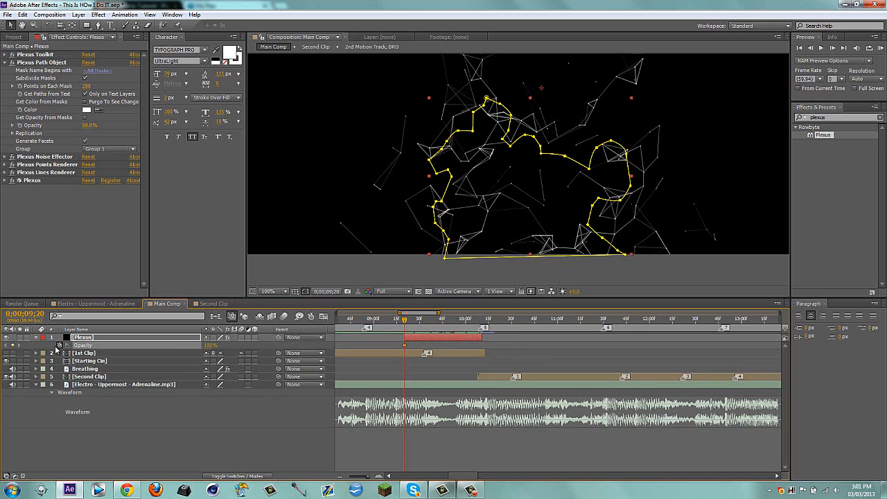
{"action": "key", "text": "shift+Page_Down"}
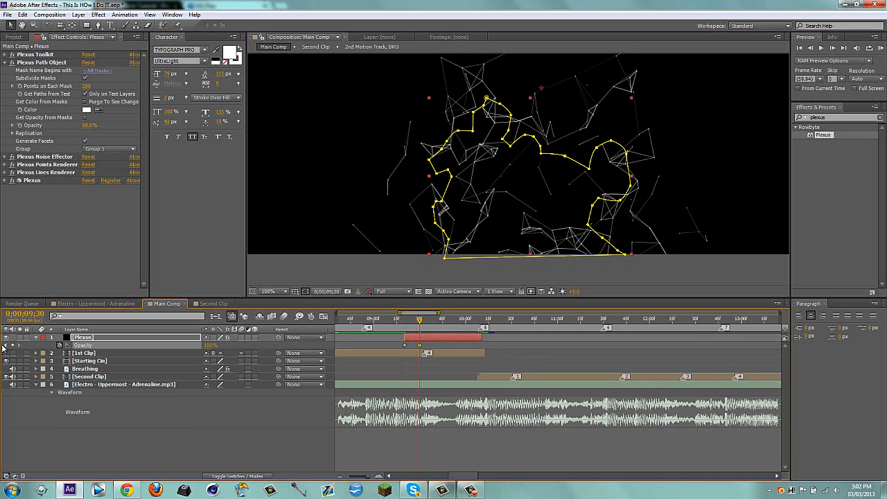
{"action": "left_click", "coordinate": [6, 346]}
{"action": "left_click", "coordinate": [8, 346]}
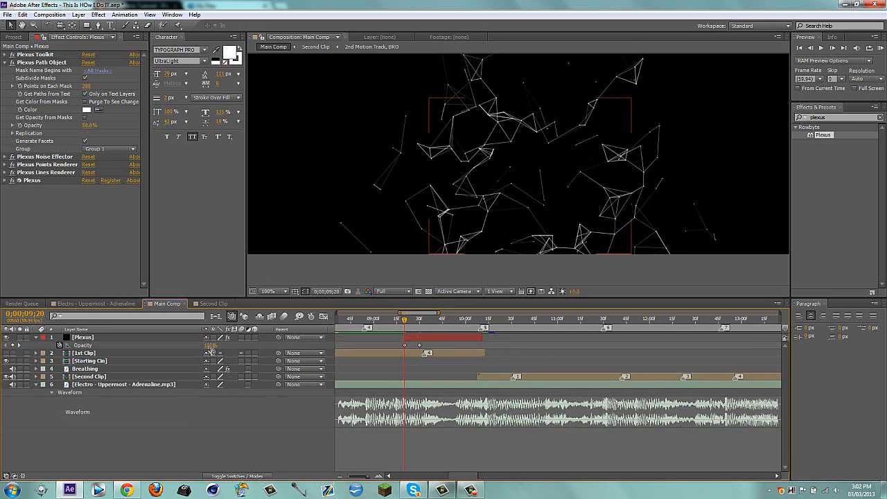
{"action": "left_click", "coordinate": [209, 345]}
{"action": "type", "text": "0"}
{"action": "key", "text": "Return"}
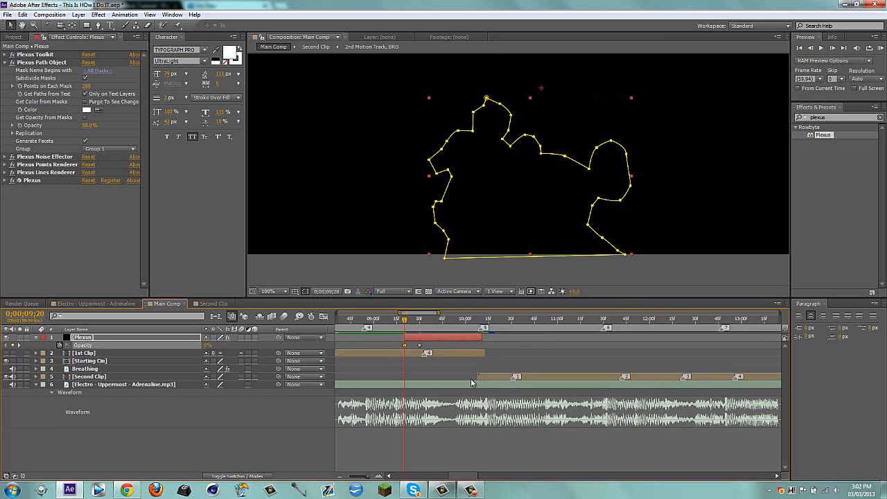
Step: Apply the Stylize Glow effect to the Plexus layer and compare it on and off at 0;00;09;42
{"action": "left_click", "coordinate": [858, 117]}
{"action": "type", "text": "glow"}
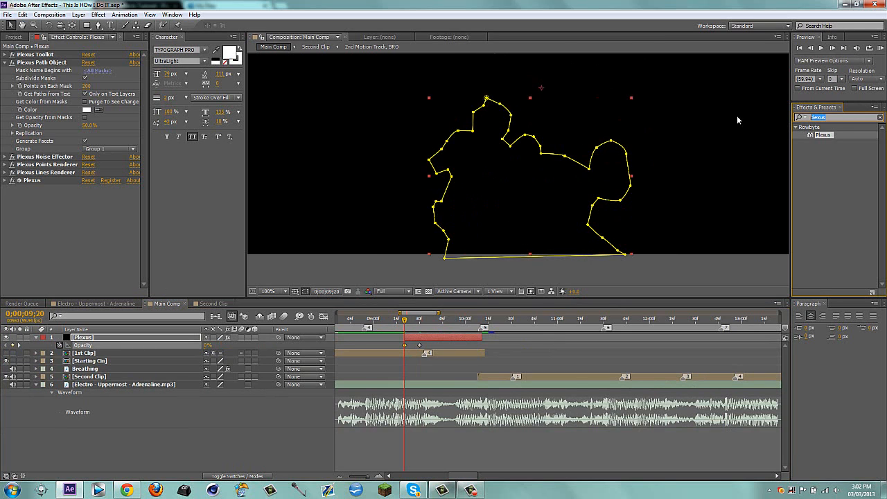
{"action": "left_click", "coordinate": [8, 67]}
{"action": "left_click", "coordinate": [6, 63]}
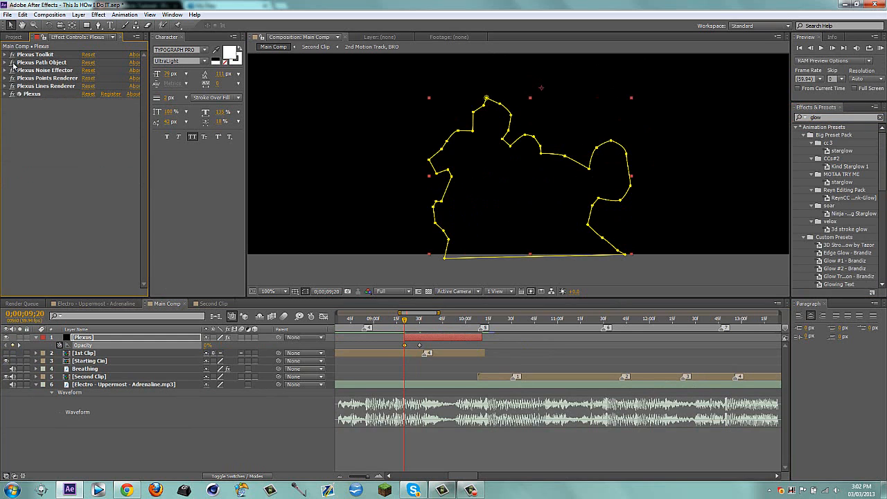
{"action": "left_click", "coordinate": [798, 127]}
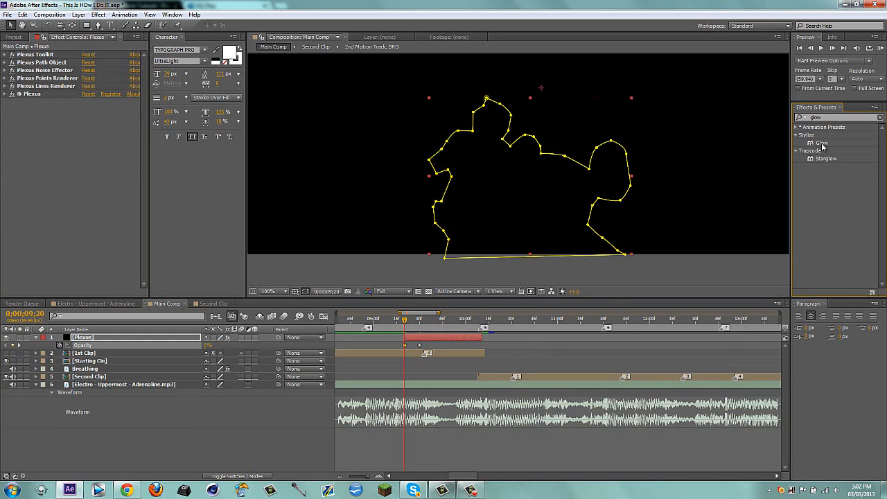
{"action": "left_click_drag", "start_coordinate": [821, 143], "coordinate": [470, 338]}
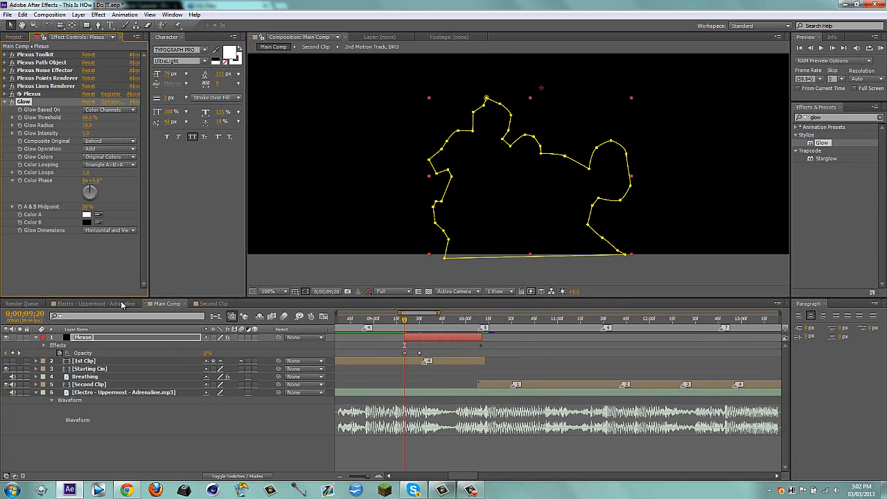
{"action": "left_click", "coordinate": [438, 323]}
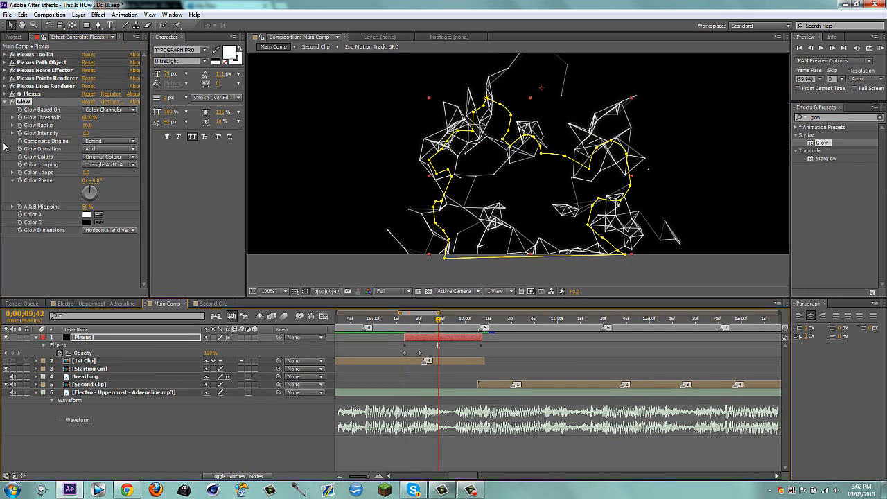
{"action": "left_click", "coordinate": [11, 101]}
{"action": "left_click", "coordinate": [12, 101]}
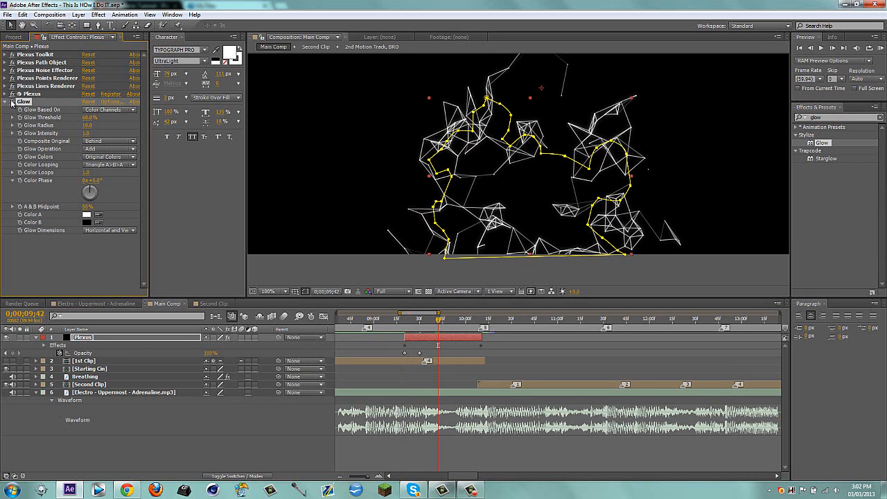
{"action": "left_click", "coordinate": [200, 447]}
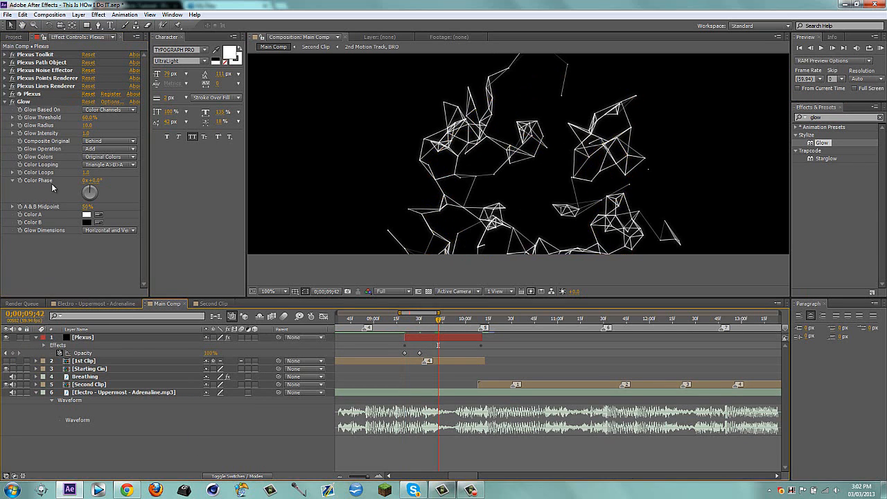
Step: Try tinting the Plexus glow with A & B Colors, setting Color A to 00E4FF and Color B to cyan
{"action": "left_click", "coordinate": [104, 156]}
{"action": "left_click", "coordinate": [97, 169]}
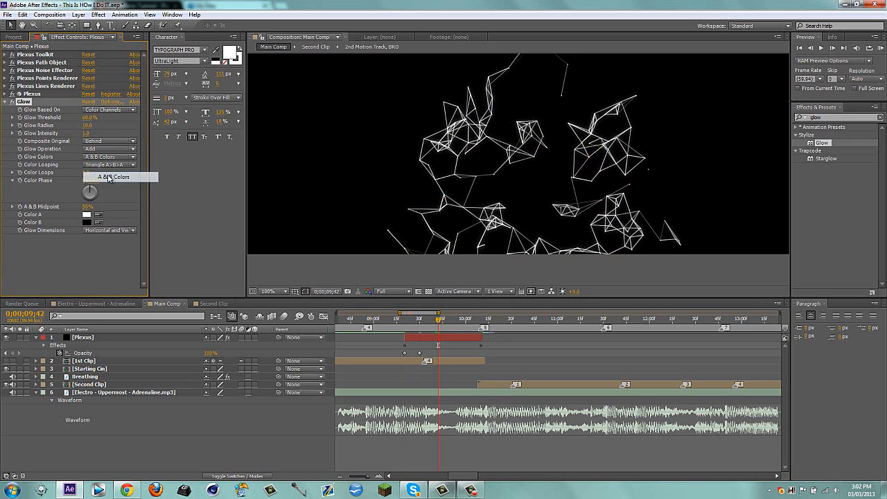
{"action": "left_click", "coordinate": [87, 215]}
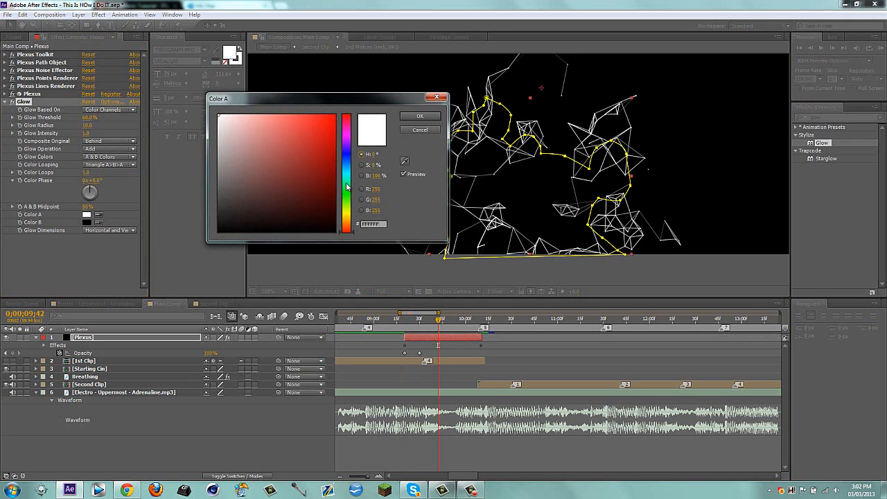
{"action": "left_click_drag", "start_coordinate": [350, 188], "coordinate": [346, 174]}
{"action": "left_click_drag", "start_coordinate": [337, 136], "coordinate": [384, 93]}
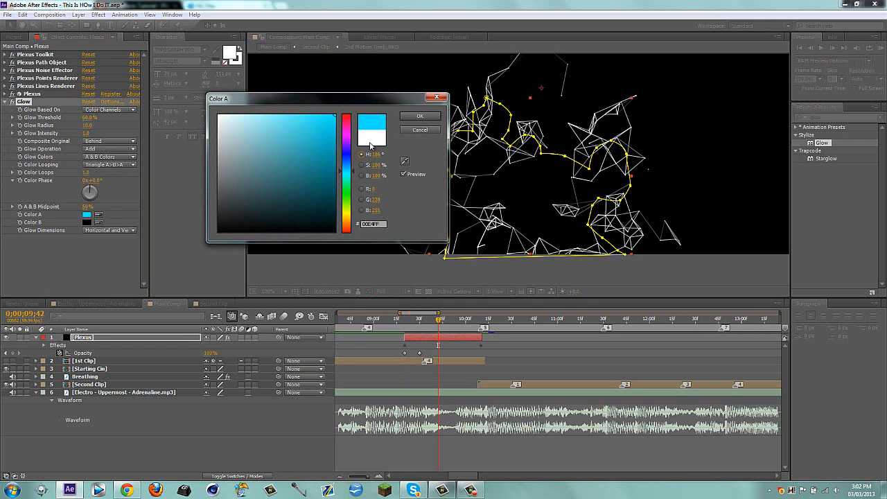
{"action": "left_click", "coordinate": [418, 117]}
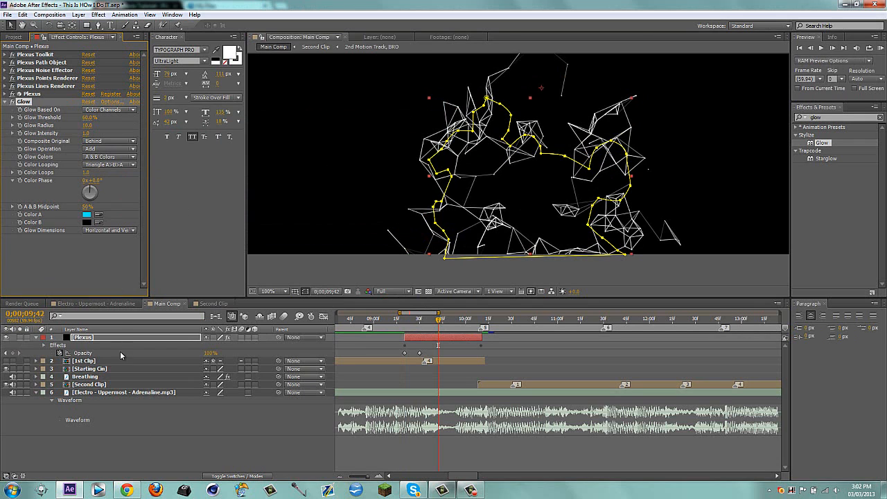
{"action": "left_click", "coordinate": [88, 217]}
{"action": "left_click", "coordinate": [2, 109]}
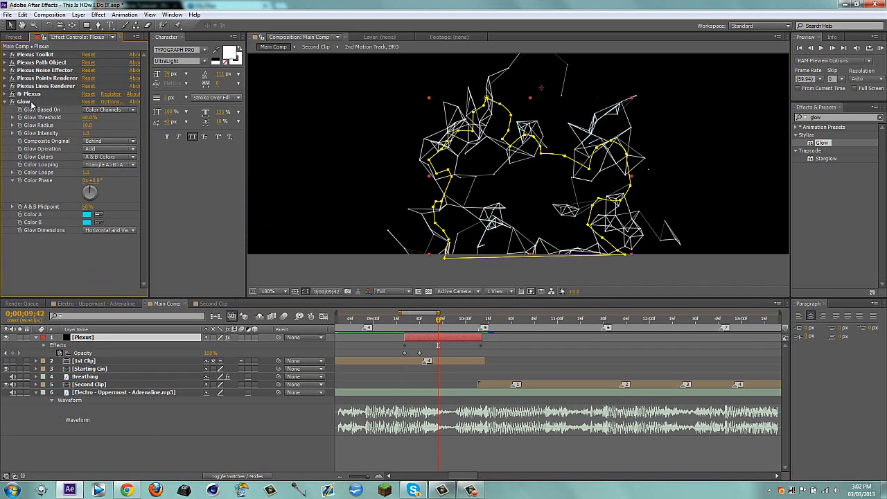
Step: Reset the Glow effect on the Plexus layer to its defaults and collapse its settings
{"action": "left_click", "coordinate": [32, 102]}
{"action": "left_click", "coordinate": [88, 102]}
{"action": "left_click", "coordinate": [3, 102]}
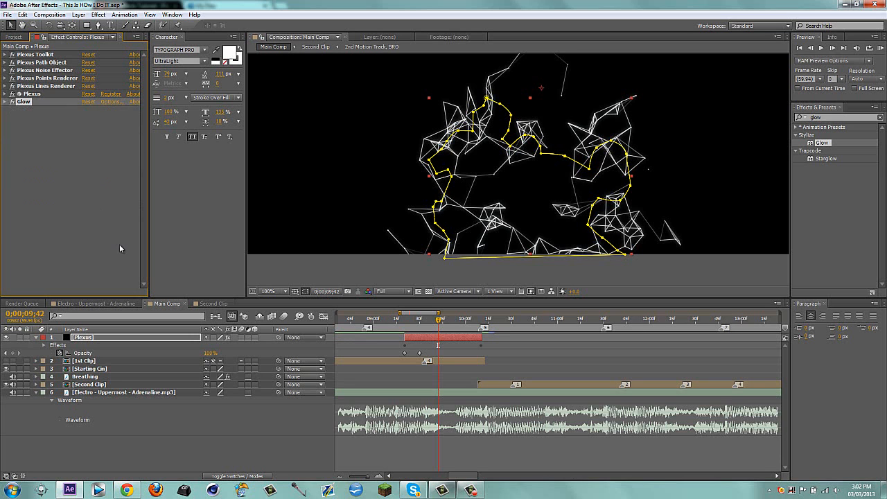
{"action": "left_click", "coordinate": [298, 425]}
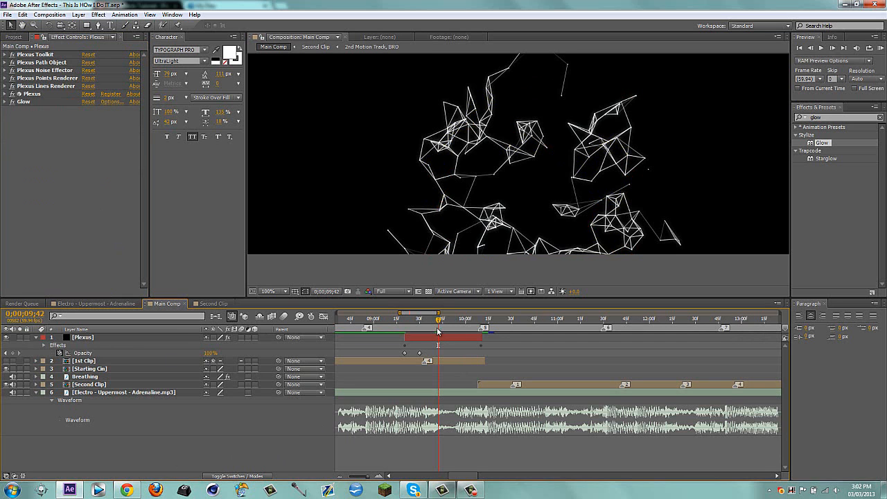
Step: Duplicate the Second Clip layer and freeze the upper copy's frame at 0;00;10;10
{"action": "left_click_drag", "start_coordinate": [438, 331], "coordinate": [481, 318]}
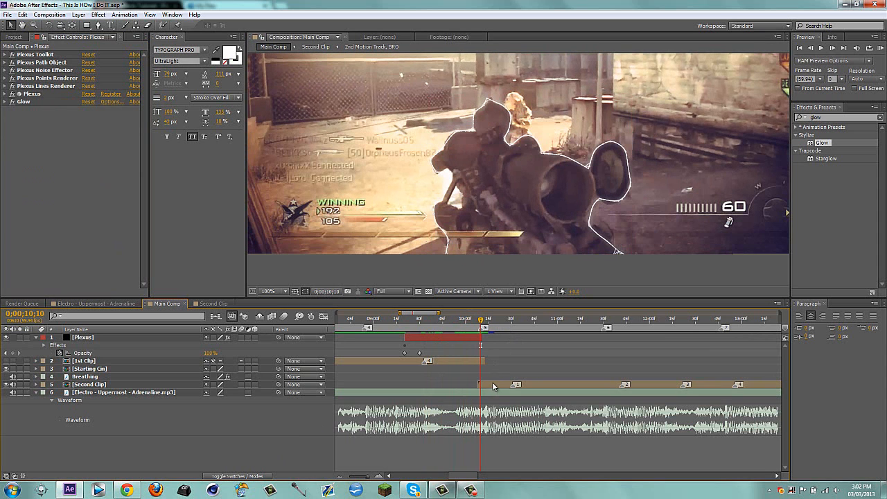
{"action": "left_click", "coordinate": [493, 385]}
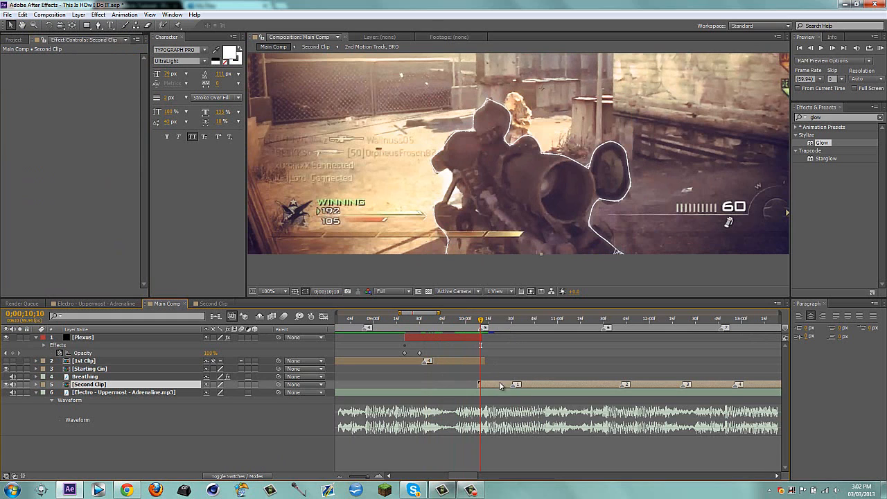
{"action": "key", "text": "ctrl+d"}
{"action": "right_click", "coordinate": [498, 382]}
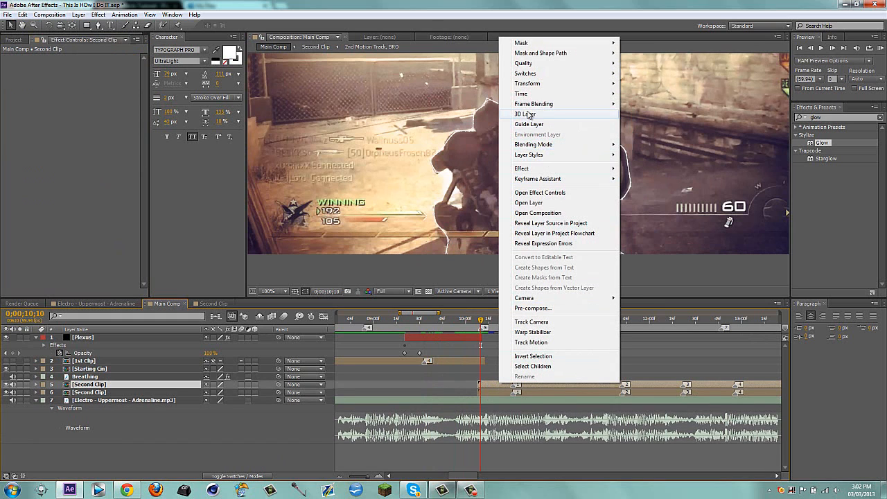
{"action": "left_click", "coordinate": [655, 94]}
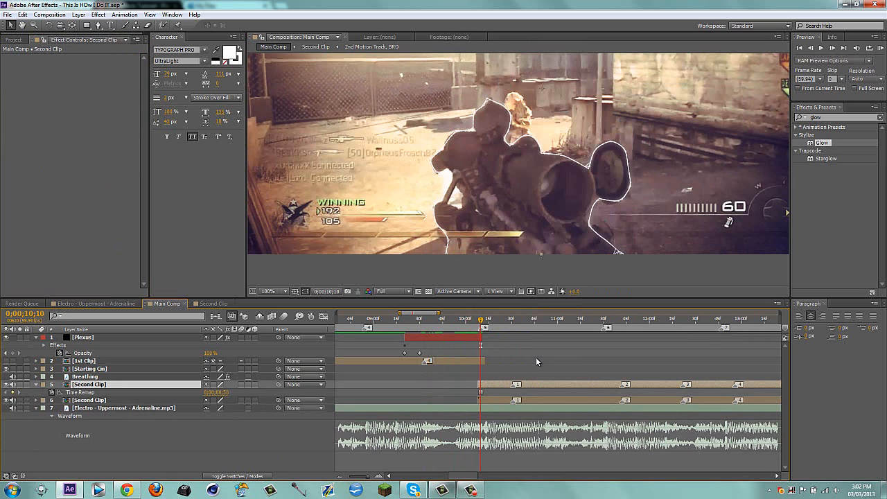
Step: Shift the frozen Second Clip copy to start at 0;00;09;50 and review how it overlaps the Plexus animation
{"action": "key", "text": "Page_Up"}
{"action": "key", "text": "Page_Up"}
{"action": "key", "text": "Page_Up"}
{"action": "key", "text": "Page_Up"}
{"action": "key", "text": "Page_Up"}
{"action": "key", "text": "Page_Up"}
{"action": "key", "text": "Page_Up"}
{"action": "key", "text": "Page_Up"}
{"action": "key", "text": "Page_Up"}
{"action": "key", "text": "Page_Up"}
{"action": "key", "text": "Page_Up"}
{"action": "key", "text": "Page_Up"}
{"action": "key", "text": "Page_Up"}
{"action": "key", "text": "Page_Up"}
{"action": "key", "text": "Page_Up"}
{"action": "key", "text": "Page_Up"}
{"action": "key", "text": "Page_Up"}
{"action": "key", "text": "Page_Up"}
{"action": "key", "text": "Page_Up"}
{"action": "key", "text": "Page_Up"}
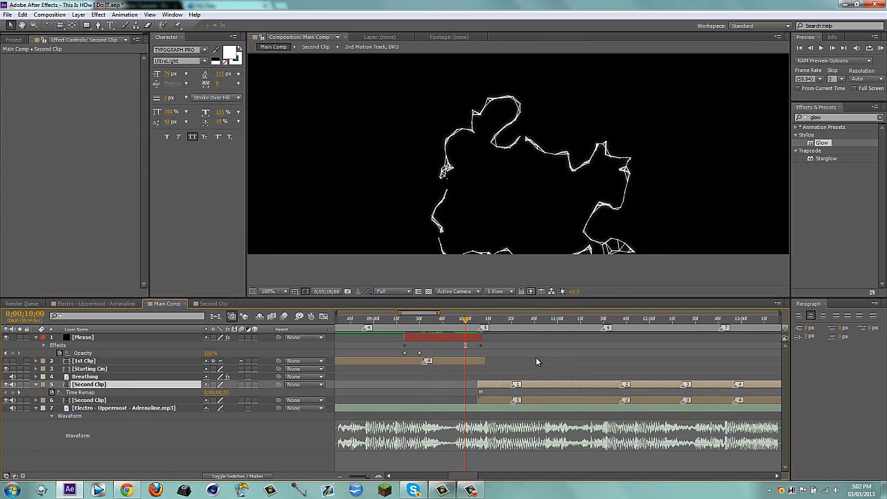
{"action": "left_click_drag", "start_coordinate": [543, 381], "coordinate": [515, 378]}
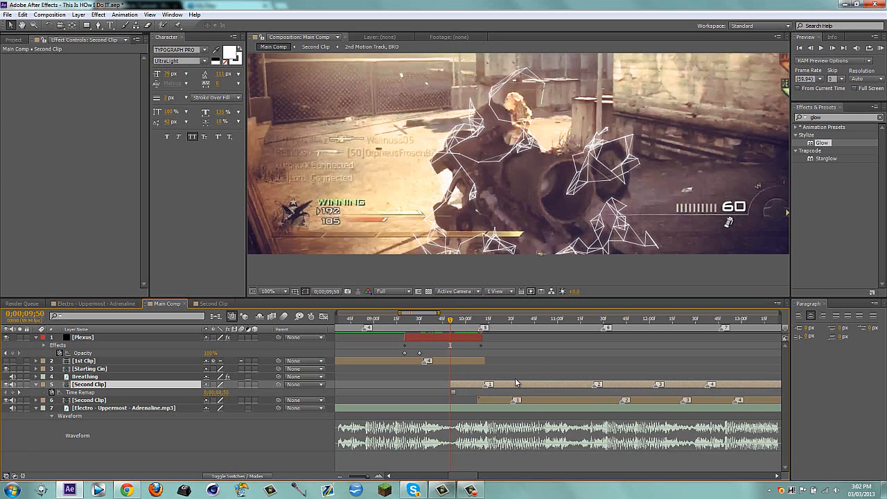
{"action": "left_click", "coordinate": [467, 320]}
{"action": "key", "text": "Page_Up"}
{"action": "key", "text": "Page_Up"}
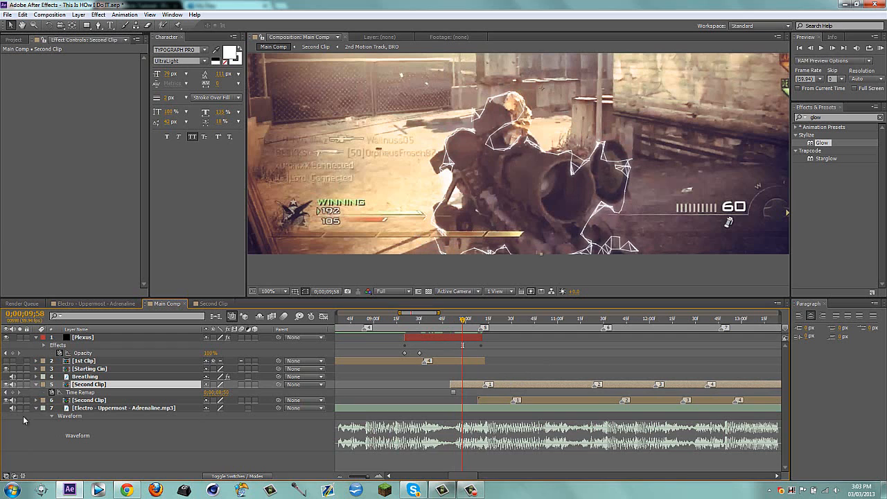
{"action": "left_click", "coordinate": [7, 392]}
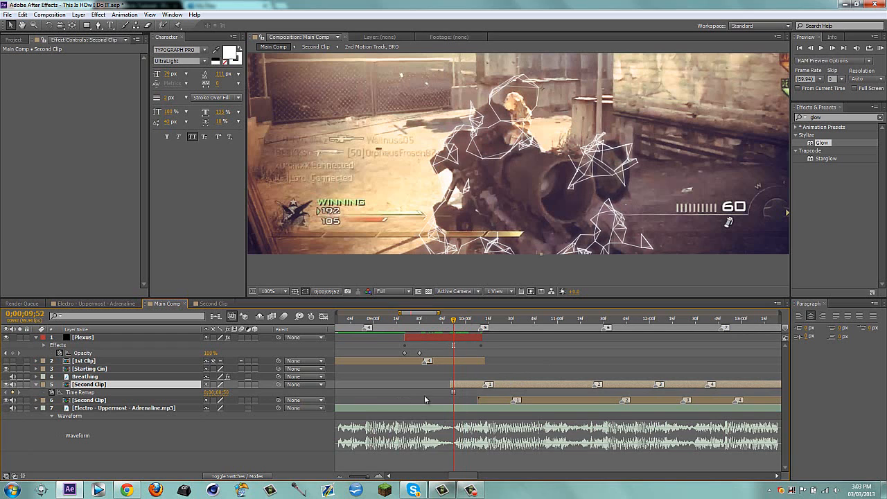
{"action": "left_click_drag", "start_coordinate": [455, 325], "coordinate": [452, 324]}
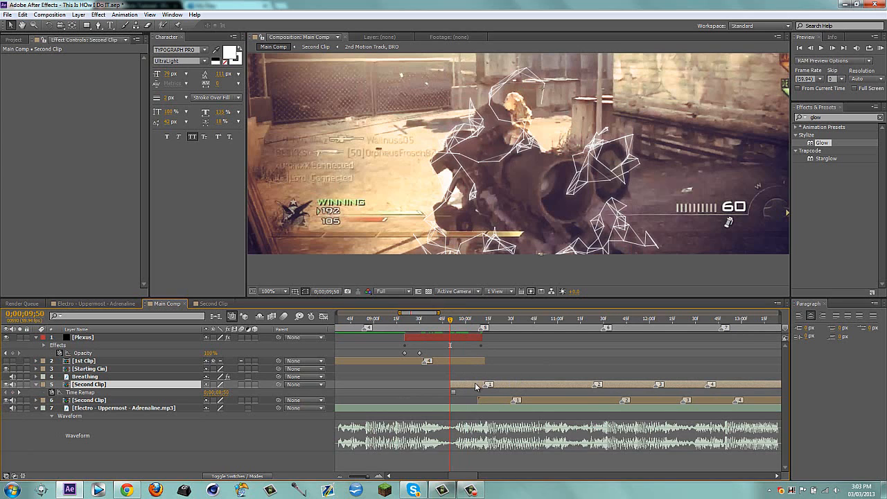
Step: Copy the Plexus layer's Mask 1 onto the frozen Second Clip and show the layers' blending modes
{"action": "left_click", "coordinate": [459, 338]}
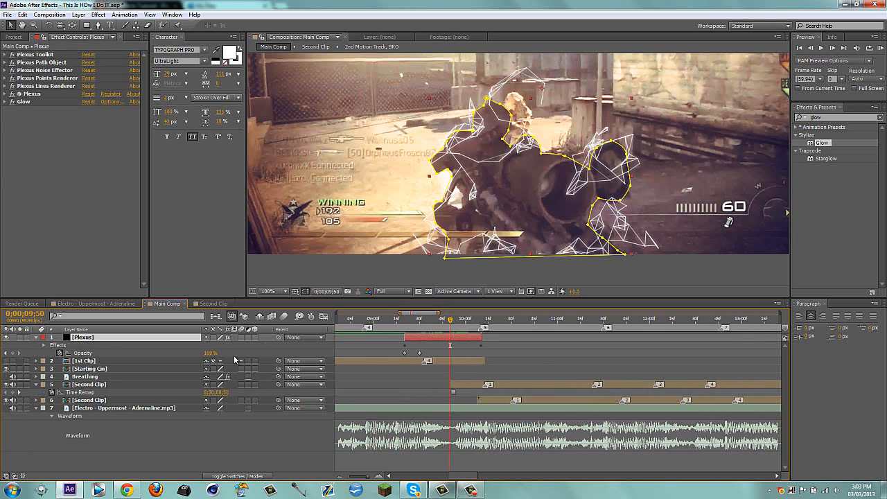
{"action": "key", "text": "m"}
{"action": "left_click", "coordinate": [84, 346]}
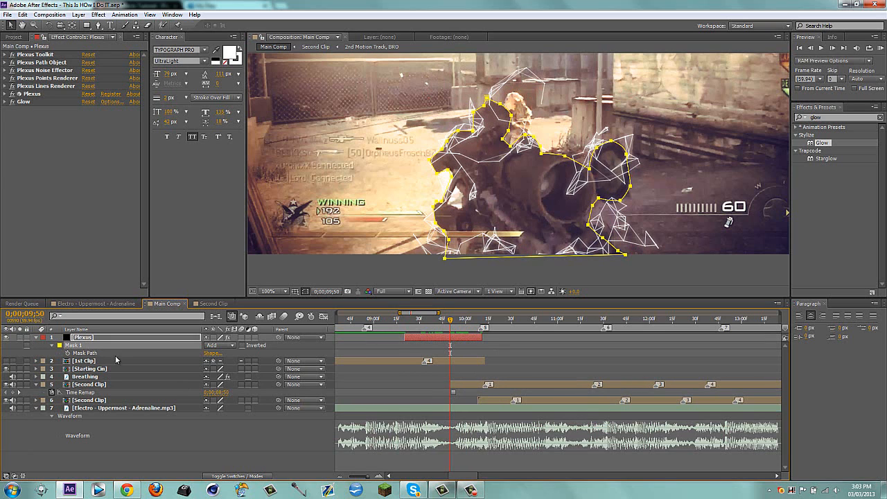
{"action": "left_click", "coordinate": [472, 386]}
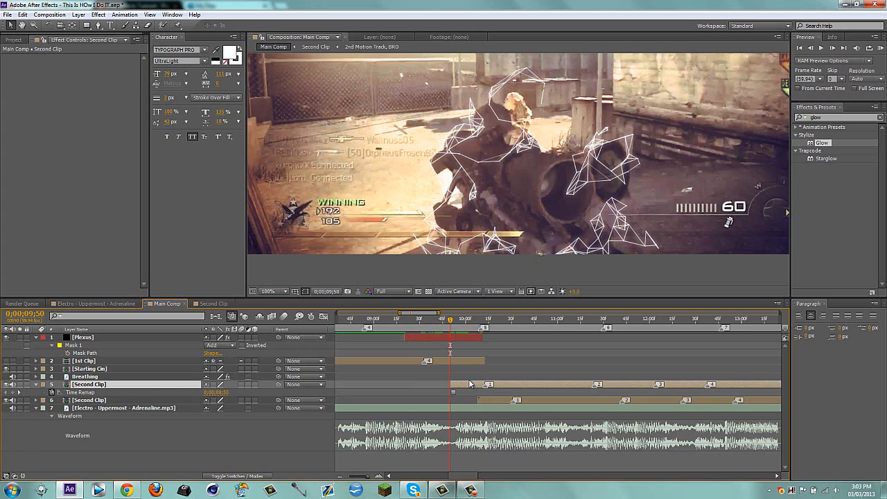
{"action": "key", "text": "ctrl+v"}
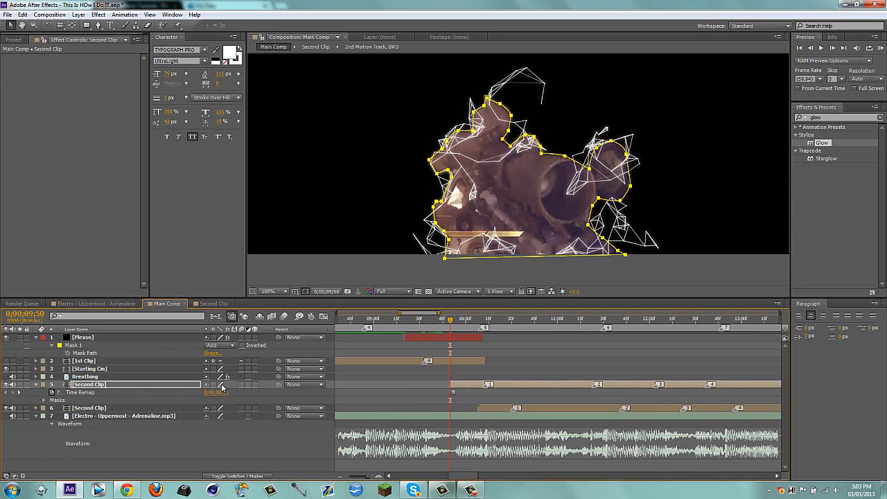
{"action": "left_click", "coordinate": [231, 476]}
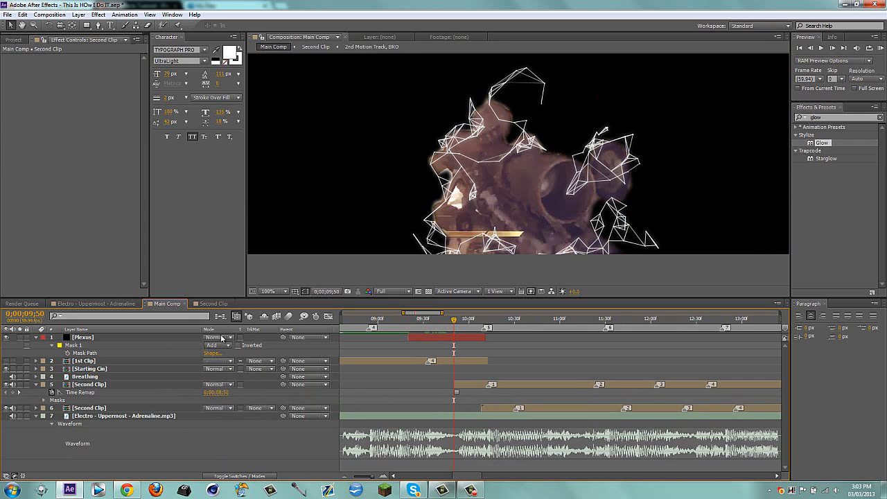
Step: Show the layer switches and solo the frozen Second Clip copy to isolate it in the composition view
{"action": "left_click", "coordinate": [231, 476]}
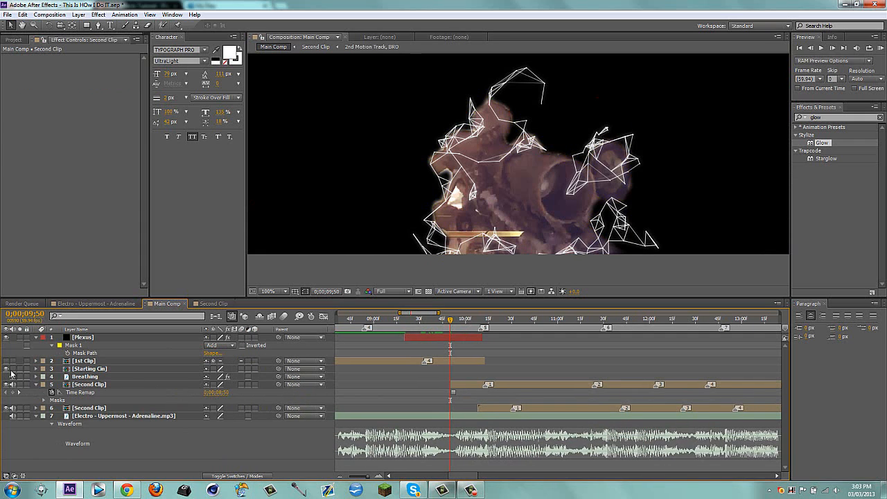
{"action": "left_click", "coordinate": [95, 370]}
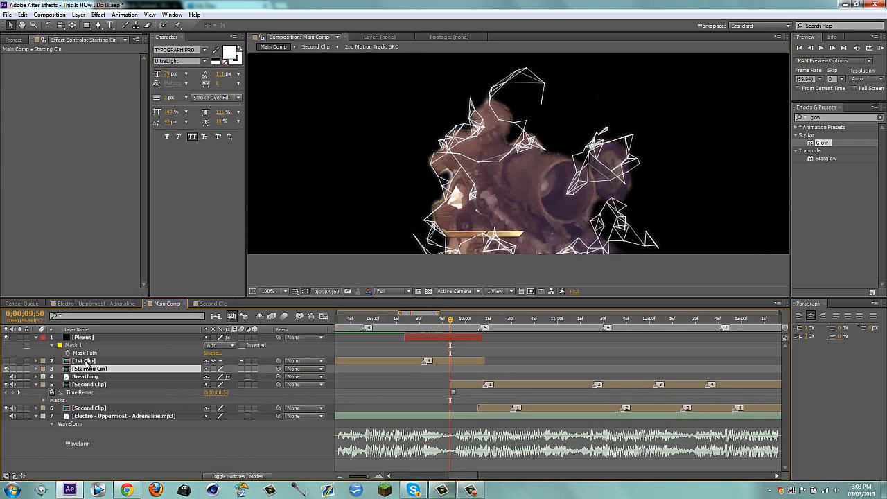
{"action": "left_click", "coordinate": [88, 384]}
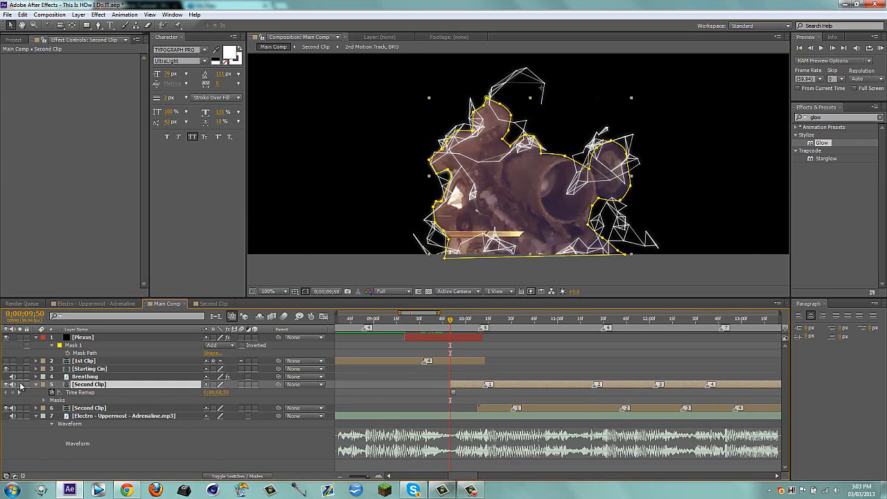
{"action": "left_click", "coordinate": [20, 384]}
{"action": "left_click", "coordinate": [168, 469]}
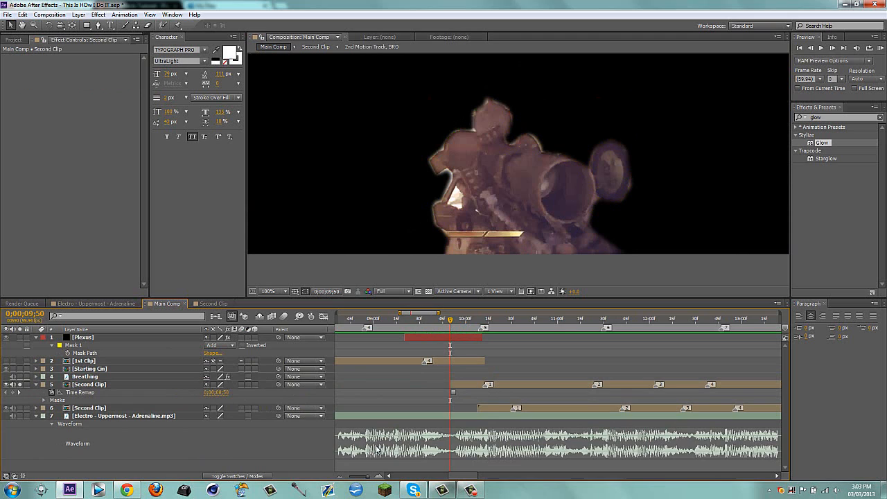
Step: Nudge the frozen Second Clip's mask points inward at the top of the rifle to tighten the cutout
{"action": "left_click", "coordinate": [472, 388]}
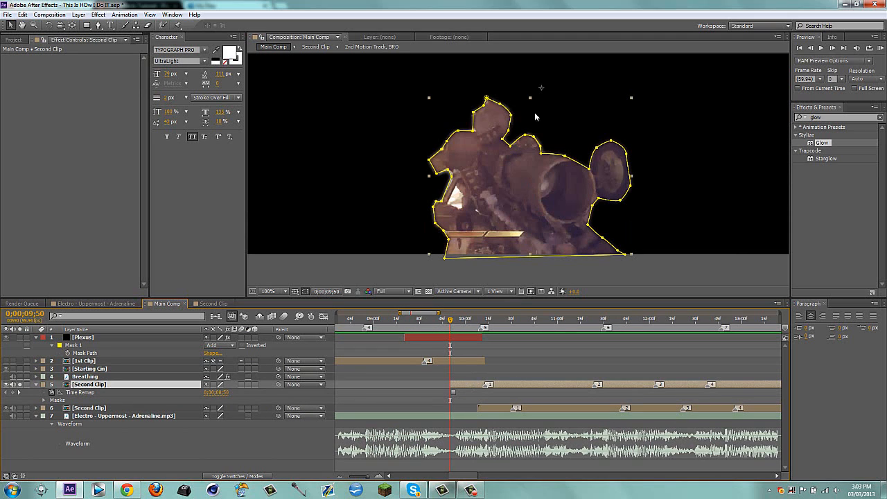
{"action": "left_click_drag", "start_coordinate": [487, 98], "coordinate": [475, 130]}
{"action": "left_click", "coordinate": [475, 113]}
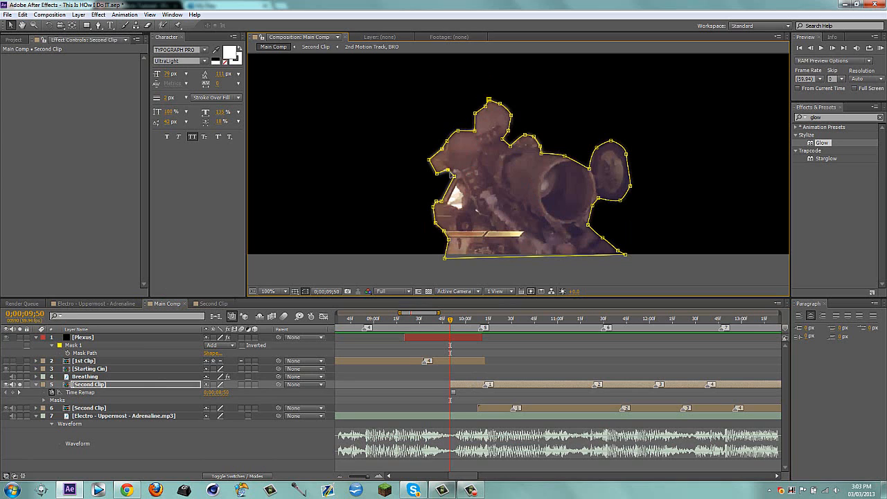
{"action": "left_click", "coordinate": [299, 439]}
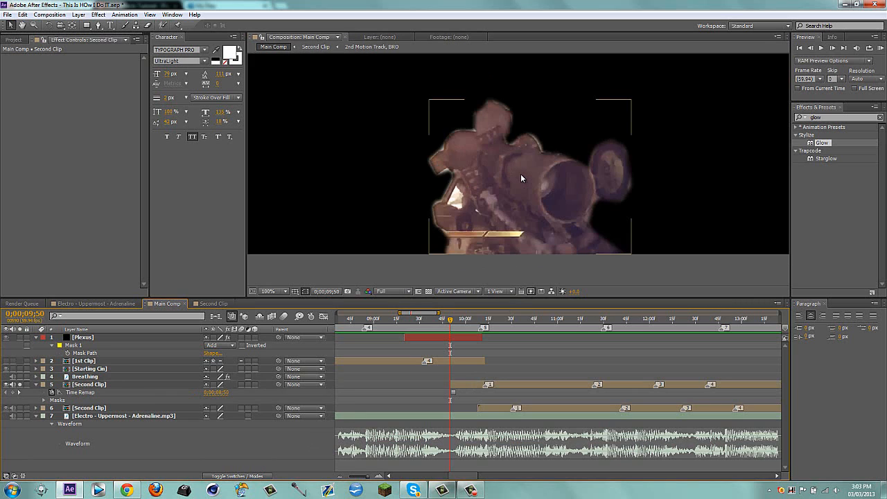
{"action": "scroll", "coordinate": [521, 174], "scroll_direction": "down", "scroll_amount": 2}
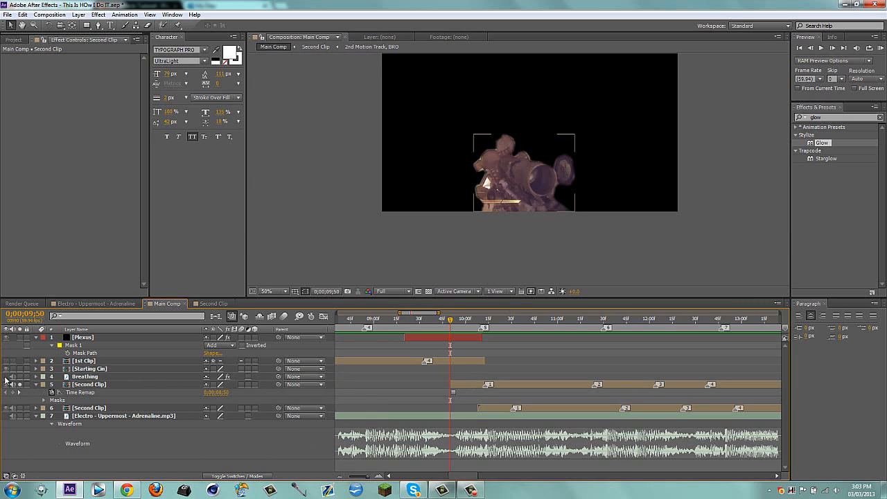
Step: Create a black 1280 by 720 px solid named Matte
{"action": "left_click", "coordinate": [836, 118]}
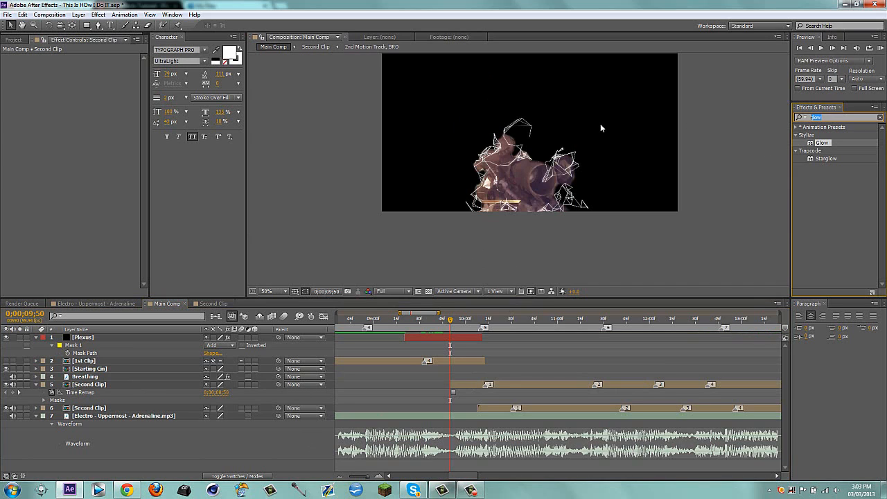
{"action": "left_click", "coordinate": [260, 448]}
{"action": "key", "text": "ctrl+y"}
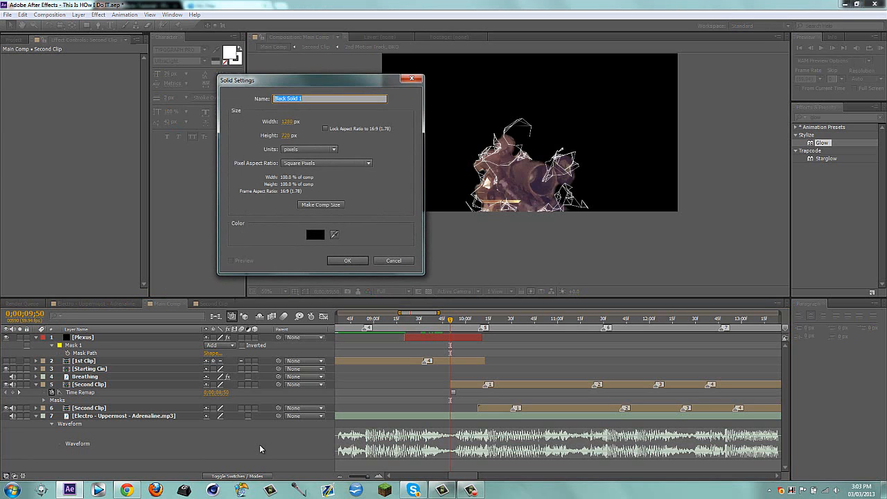
{"action": "type", "text": "Matte"}
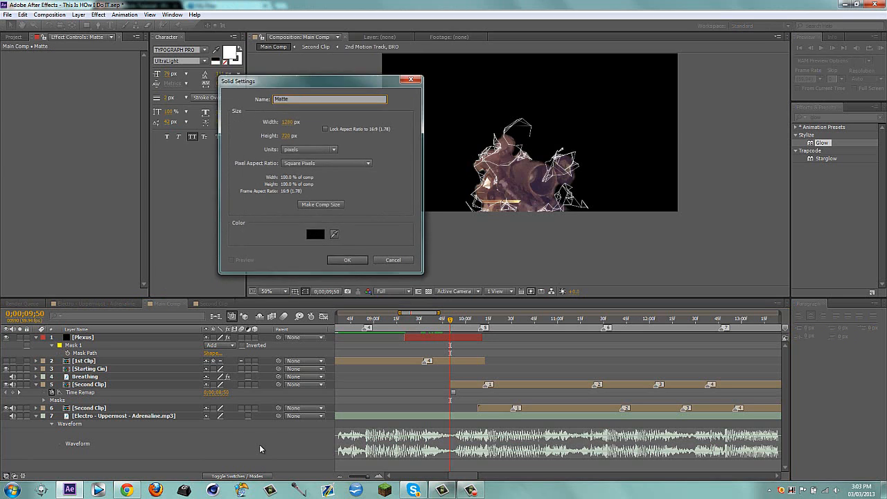
{"action": "key", "text": "Return"}
Step: Place Matte directly above the frozen Second Clip copy and trim it to run from 0;00;09;50 to 0;00;10;10
{"action": "left_click_drag", "start_coordinate": [96, 340], "coordinate": [115, 388]}
{"action": "key", "text": "alt+bracketleft"}
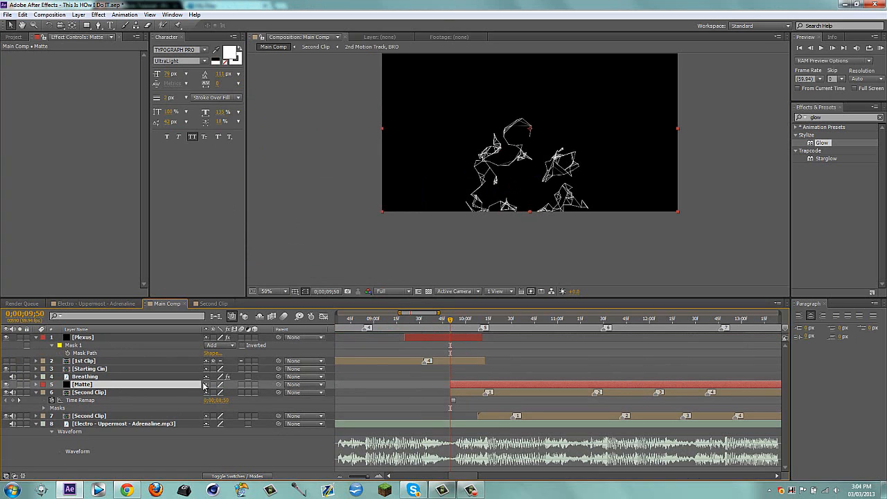
{"action": "key", "text": "shift+Page_Down"}
{"action": "key", "text": "shift+Page_Down"}
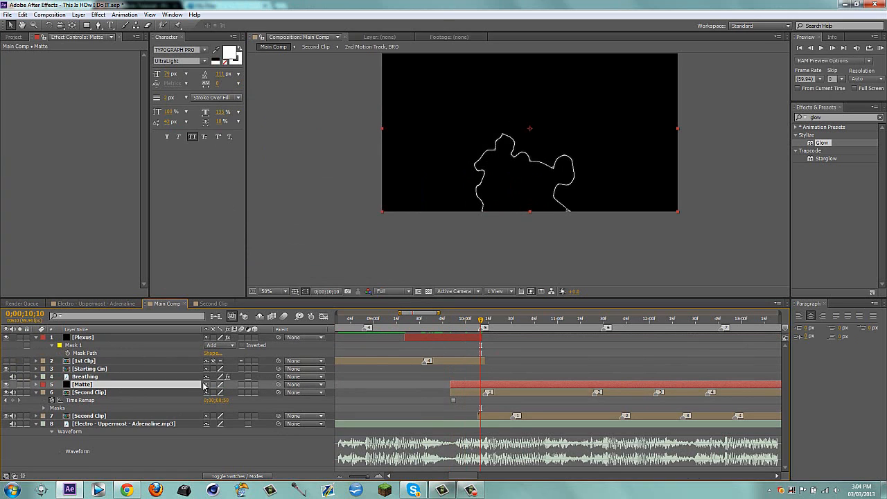
{"action": "key", "text": "alt+bracketright"}
{"action": "key", "text": "shift+Page_Up"}
{"action": "key", "text": "shift+Page_Up"}
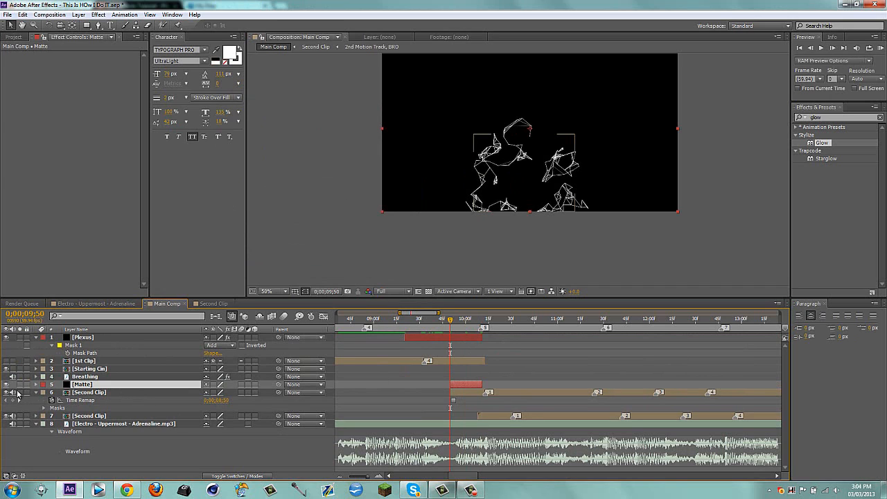
Step: Try shifting the frozen Second Clip copy slightly earlier and hiding Matte to check the overlap at 0;00;09;55
{"action": "left_click", "coordinate": [465, 396]}
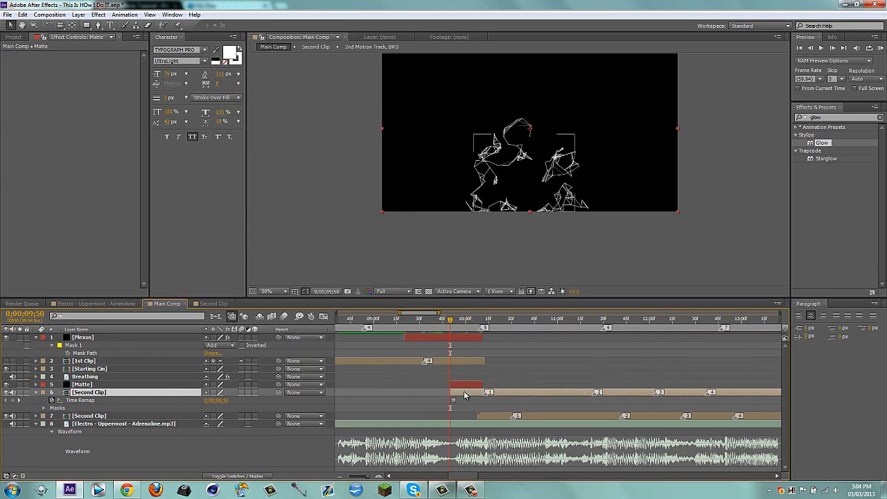
{"action": "left_click_drag", "start_coordinate": [463, 393], "coordinate": [461, 391]}
{"action": "left_click", "coordinate": [258, 448]}
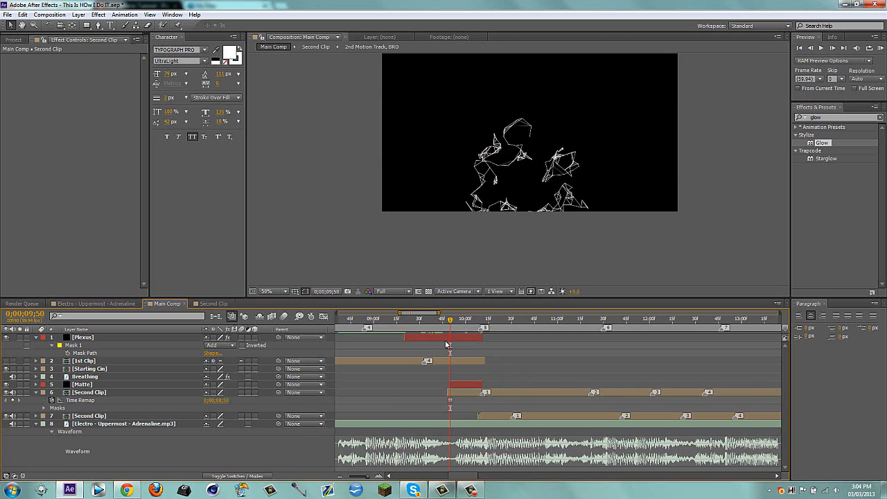
{"action": "mouse_move", "coordinate": [451, 325]}
{"action": "left_mouse_down"}
{"action": "mouse_move", "coordinate": [495, 326]}
{"action": "mouse_move", "coordinate": [457, 326]}
{"action": "left_mouse_up"}
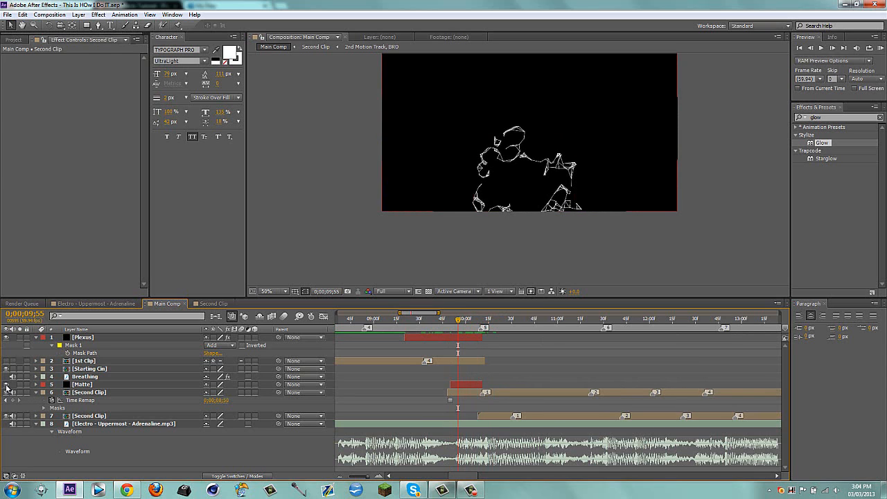
{"action": "left_click", "coordinate": [5, 385]}
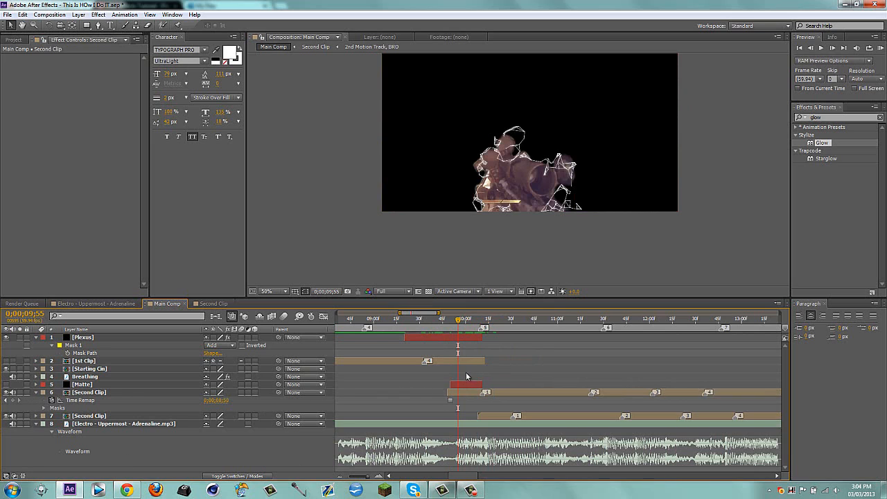
Step: Undo the Matte visibility change, the Second Clip shift and the trim of Matte's end
{"action": "key", "text": "ctrl+z"}
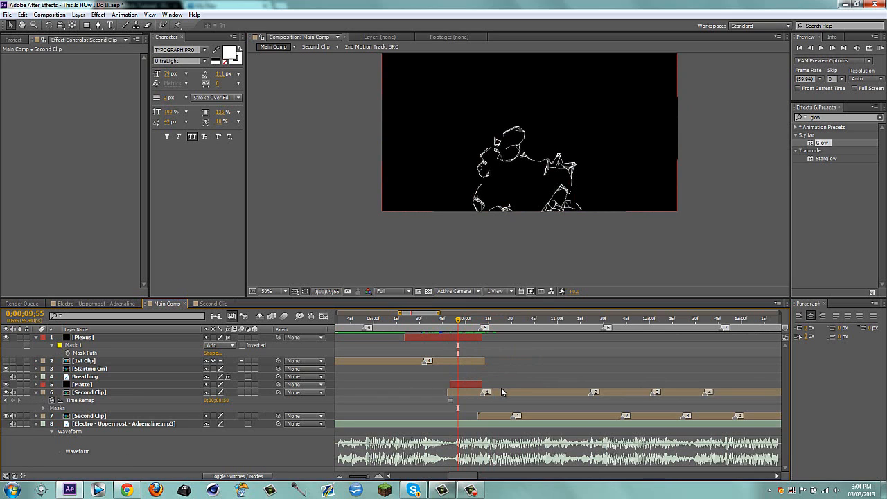
{"action": "key", "text": "ctrl+z"}
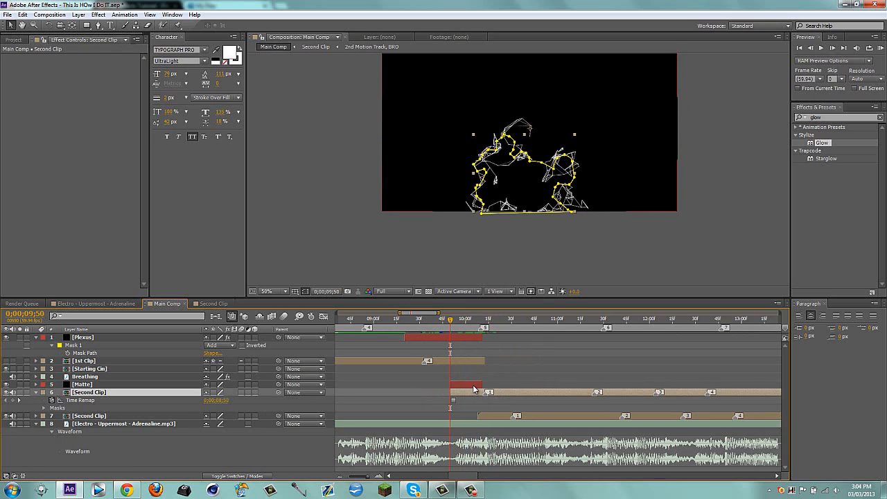
{"action": "key", "text": "ctrl+z"}
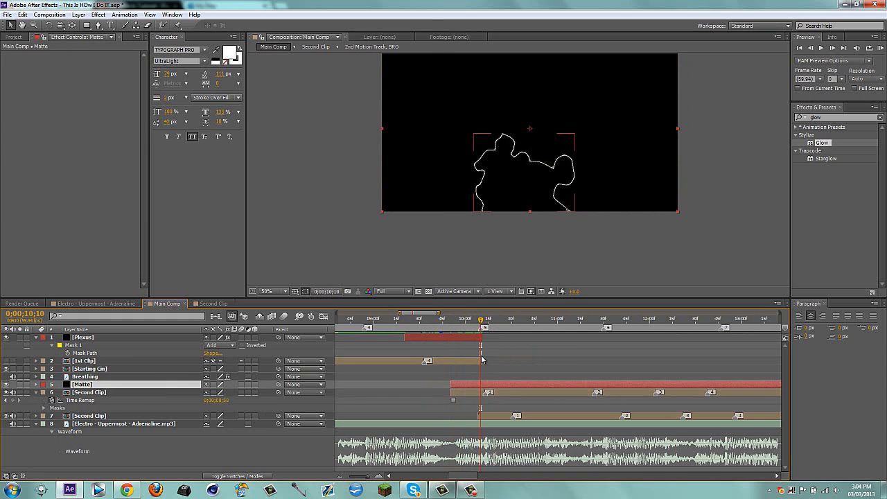
Step: Trim Matte's end to 0;00;10;10 again and hide the layer
{"action": "key", "text": "alt+bracketright"}
{"action": "left_click", "coordinate": [7, 384]}
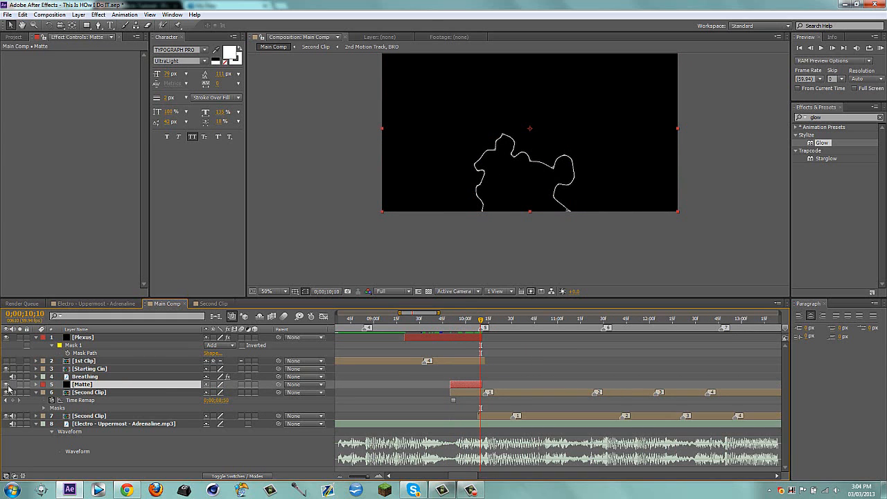
Step: Draw a four-point mask around the rifle on the Matte layer at 0;00;09;50 with the Pen tool
{"action": "left_click_drag", "start_coordinate": [479, 320], "coordinate": [451, 320]}
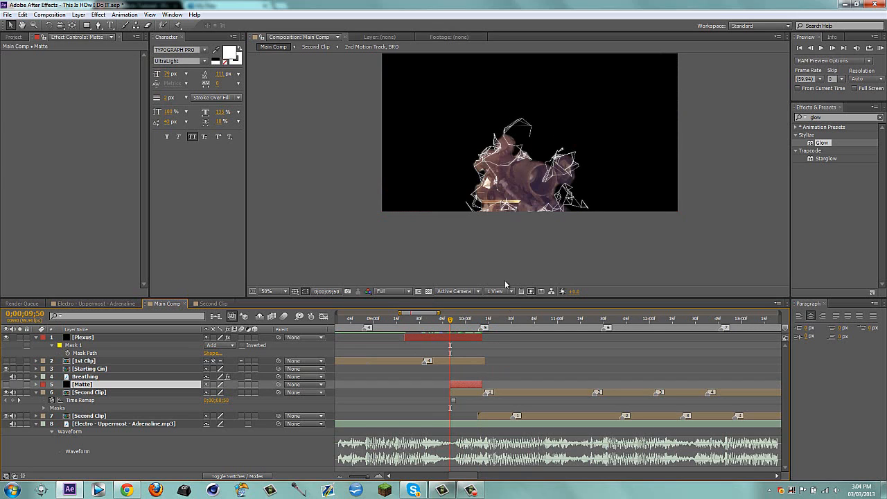
{"action": "key", "text": "g"}
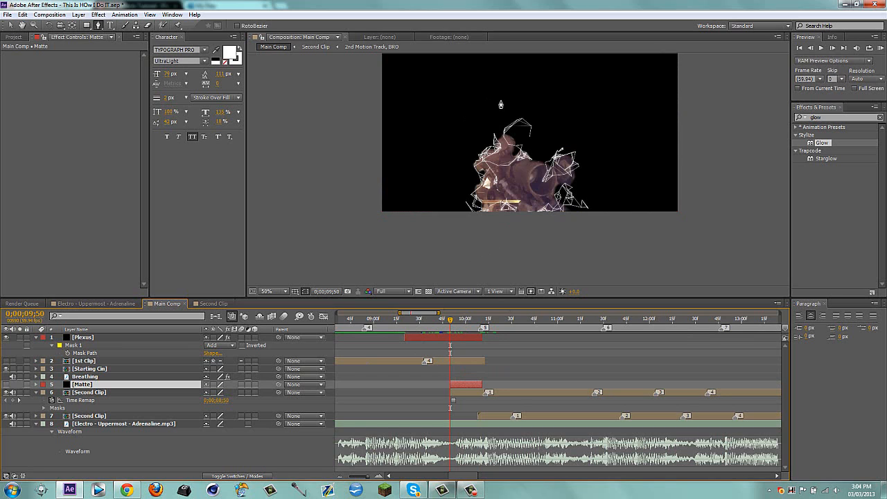
{"action": "left_click", "coordinate": [503, 97]}
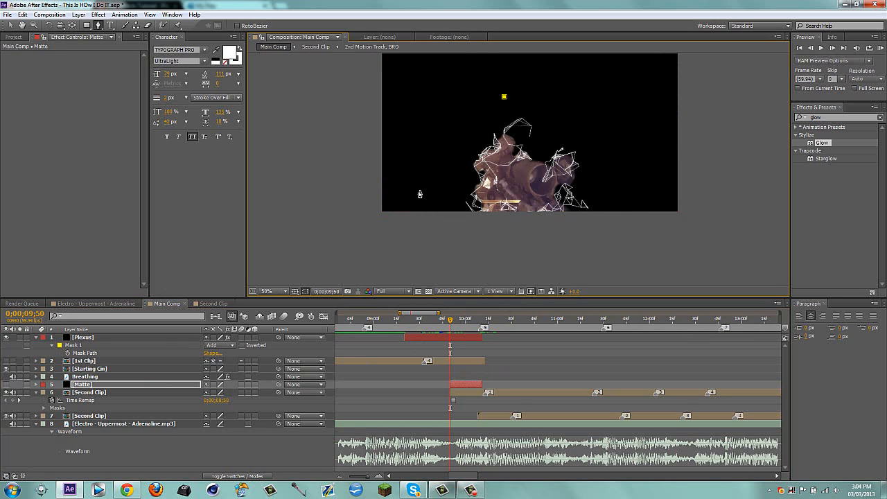
{"action": "left_click", "coordinate": [417, 165]}
{"action": "left_click", "coordinate": [501, 261]}
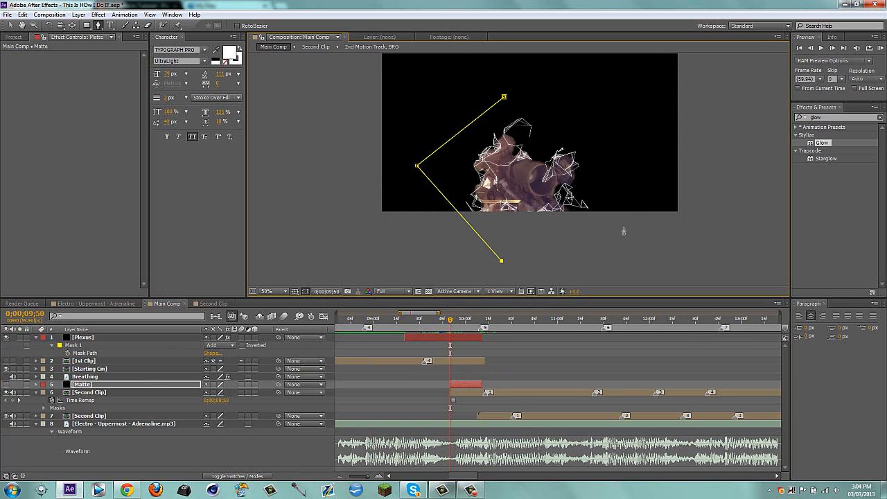
{"action": "left_click", "coordinate": [632, 221]}
{"action": "left_click", "coordinate": [504, 97]}
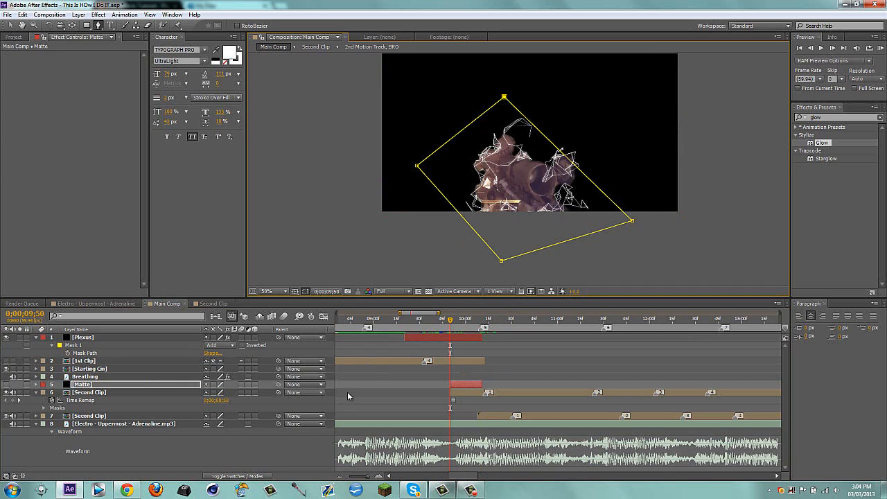
Step: Reveal Matte's Mask Path property and set its first keyframe at 0;00;09;50
{"action": "left_click", "coordinate": [189, 451]}
{"action": "left_click", "coordinate": [469, 385]}
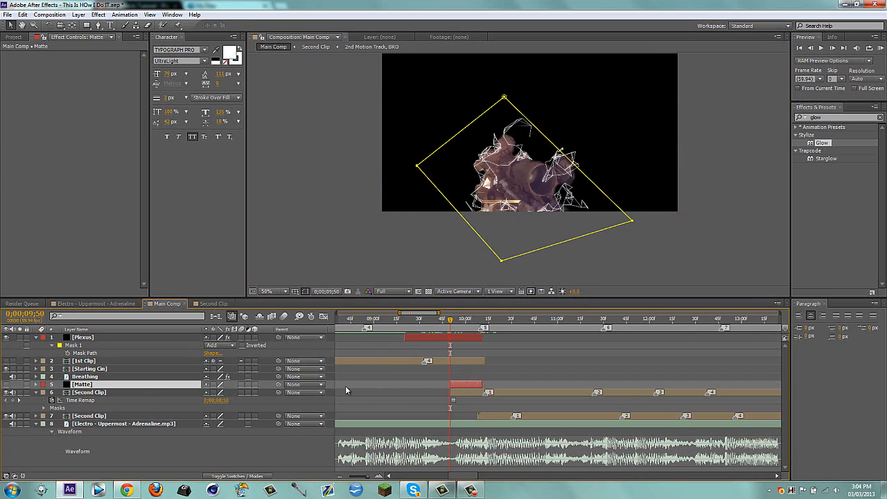
{"action": "key", "text": "m"}
{"action": "left_click", "coordinate": [61, 401]}
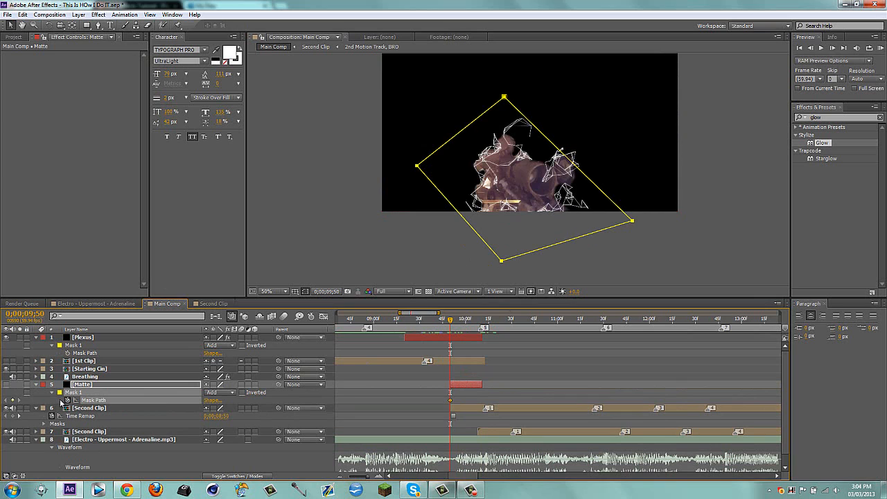
Step: Keyframe Matte's mask at 0;00;10;10 with its upper and left points moved below the visible frame
{"action": "key", "text": "o"}
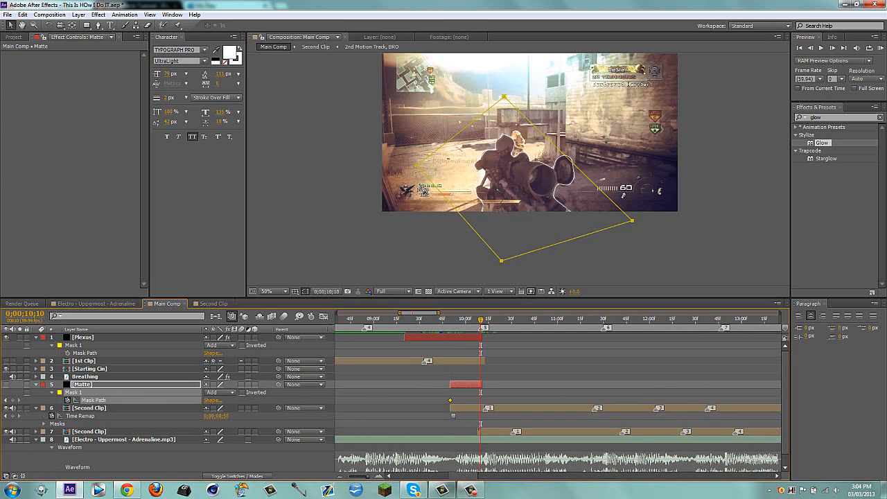
{"action": "left_click_drag", "start_coordinate": [506, 99], "coordinate": [597, 196]}
{"action": "key", "text": "ctrl+z"}
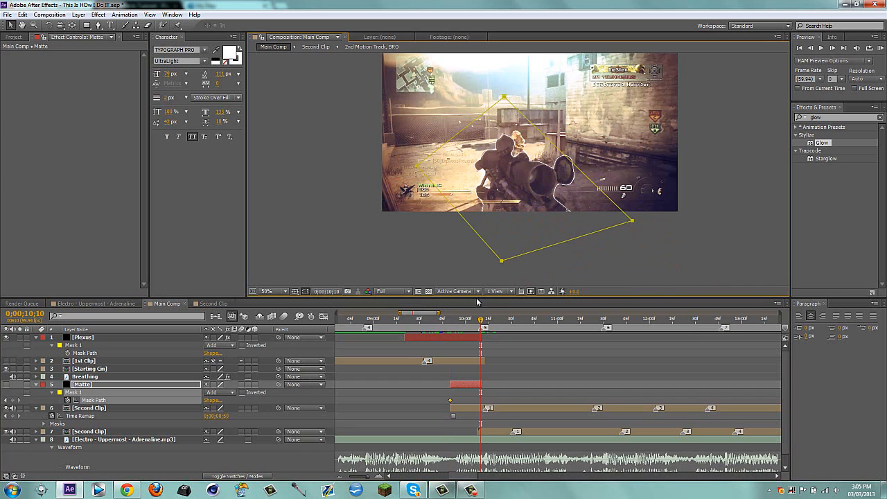
{"action": "left_click", "coordinate": [598, 270]}
{"action": "left_click_drag", "start_coordinate": [506, 101], "coordinate": [612, 218]}
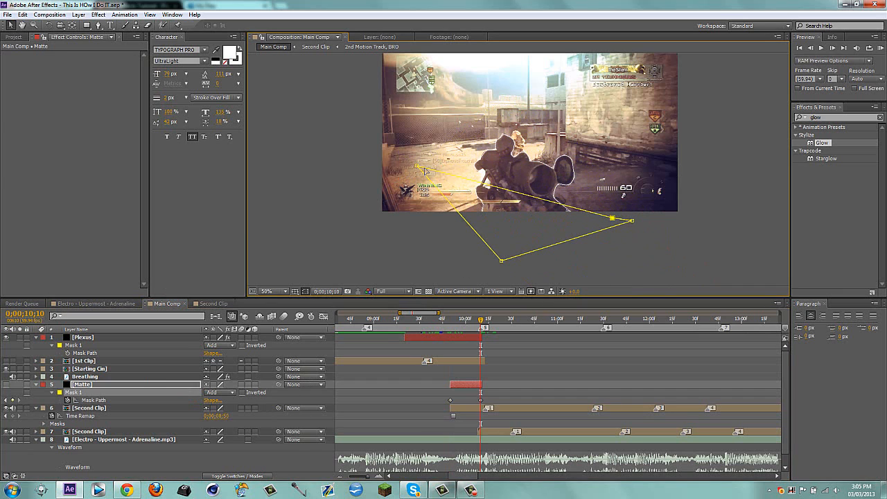
{"action": "left_click_drag", "start_coordinate": [419, 167], "coordinate": [505, 226]}
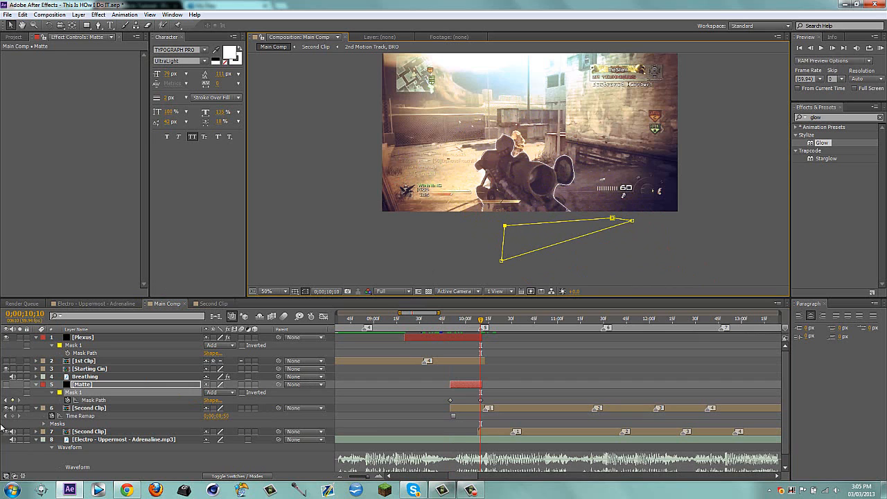
Step: Return to the first Mask Path keyframe and move the mask's right corner outward past the rifle scope
{"action": "left_click", "coordinate": [7, 401]}
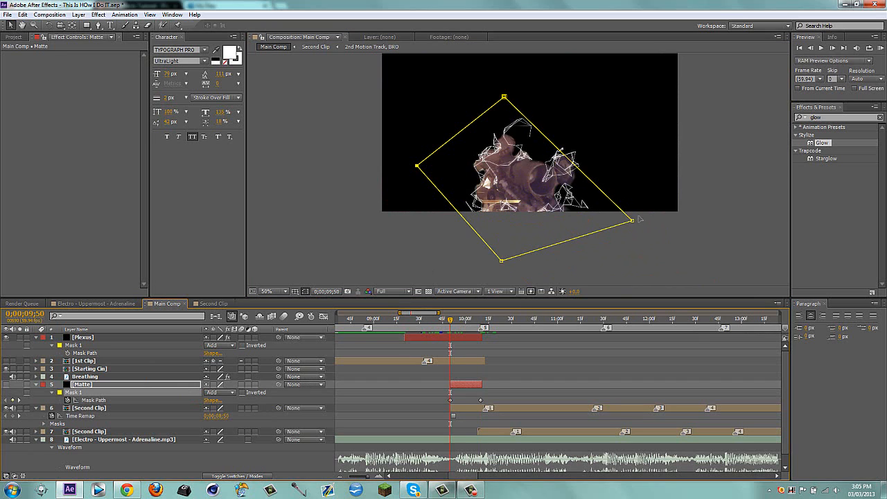
{"action": "left_click_drag", "start_coordinate": [638, 219], "coordinate": [656, 203]}
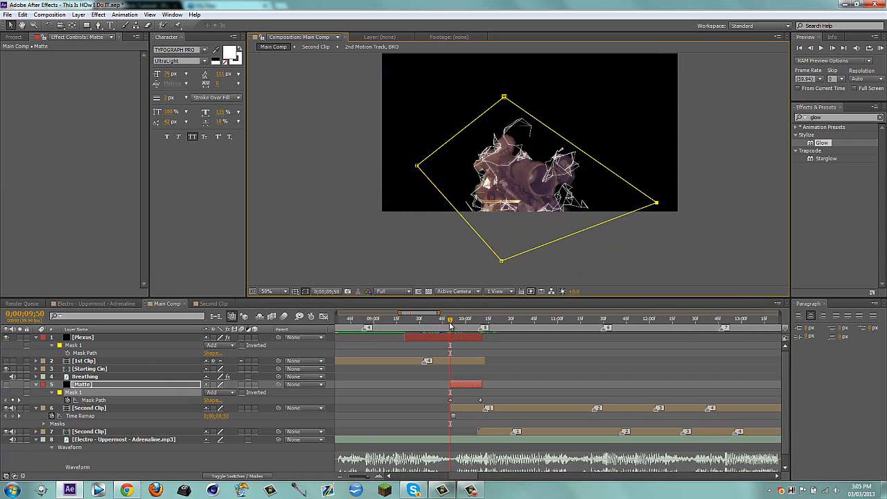
Step: Show the layers' track matte options and rename the time-remapped Second Clip layer to "frozen sniper"
{"action": "mouse_move", "coordinate": [450, 325]}
{"action": "left_mouse_down"}
{"action": "mouse_move", "coordinate": [477, 325]}
{"action": "mouse_move", "coordinate": [451, 323]}
{"action": "left_mouse_up"}
{"action": "left_click", "coordinate": [235, 476]}
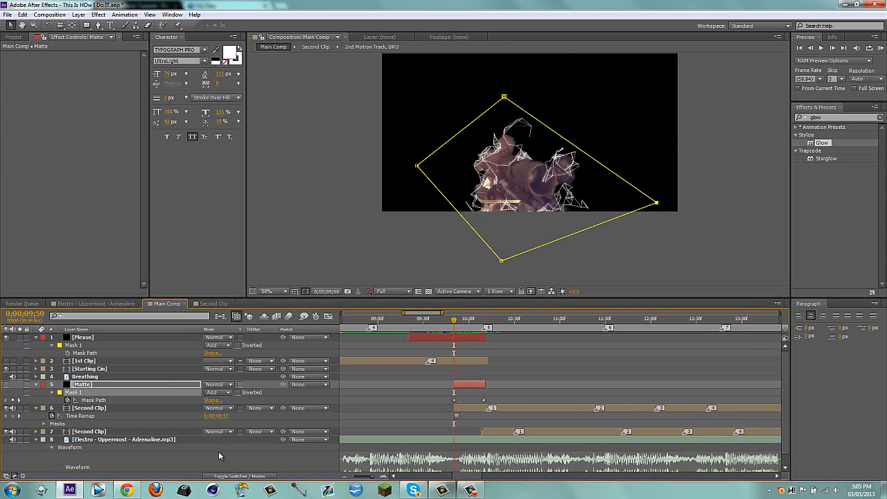
{"action": "left_click", "coordinate": [90, 408]}
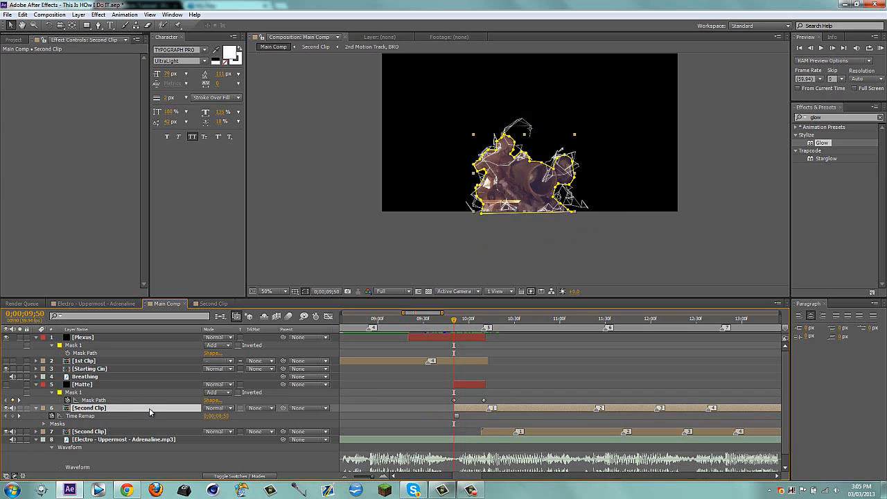
{"action": "key", "text": "Return"}
{"action": "type", "text": "fr"}
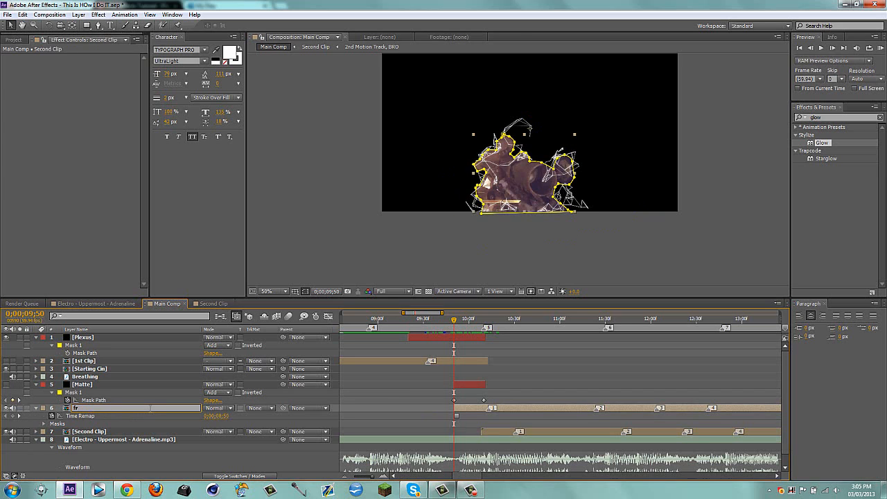
{"action": "type", "text": "ozen sniper"}
{"action": "key", "text": "Return"}
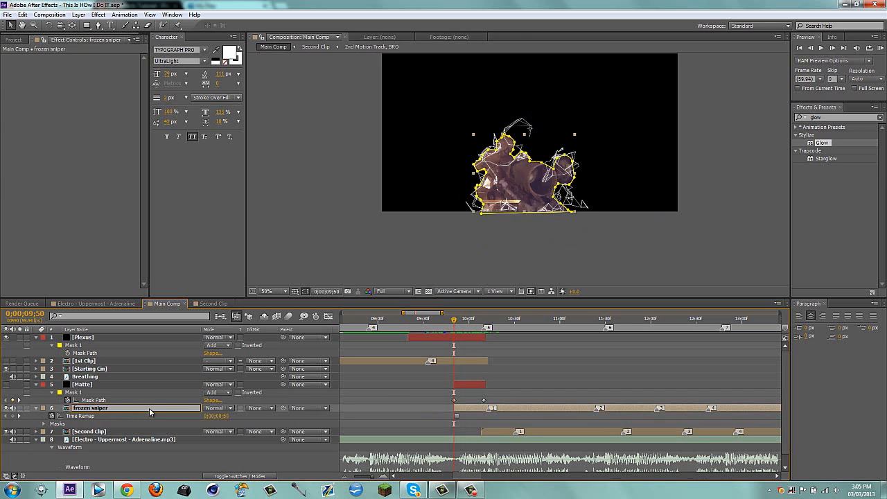
Step: Try the Matte layer as an Alpha Inverted Matte for frozen sniper and check the result around 0;00;09;50
{"action": "left_click", "coordinate": [253, 408]}
{"action": "left_click", "coordinate": [277, 444]}
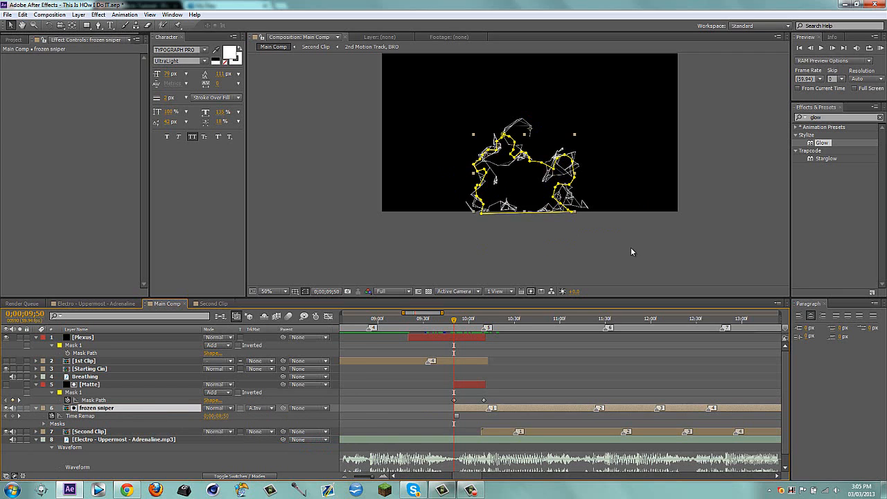
{"action": "left_click", "coordinate": [630, 248]}
{"action": "mouse_move", "coordinate": [454, 324]}
{"action": "left_mouse_down"}
{"action": "mouse_move", "coordinate": [476, 322]}
{"action": "mouse_move", "coordinate": [452, 325]}
{"action": "left_mouse_up"}
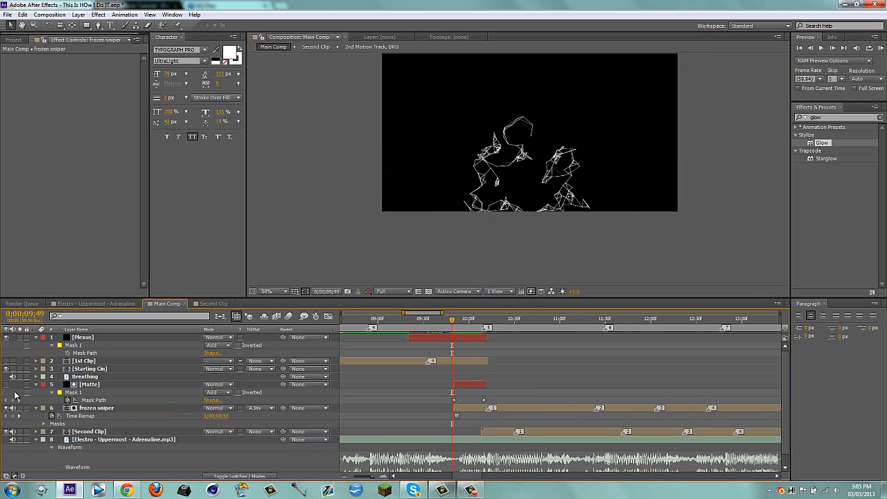
{"action": "left_click", "coordinate": [19, 400]}
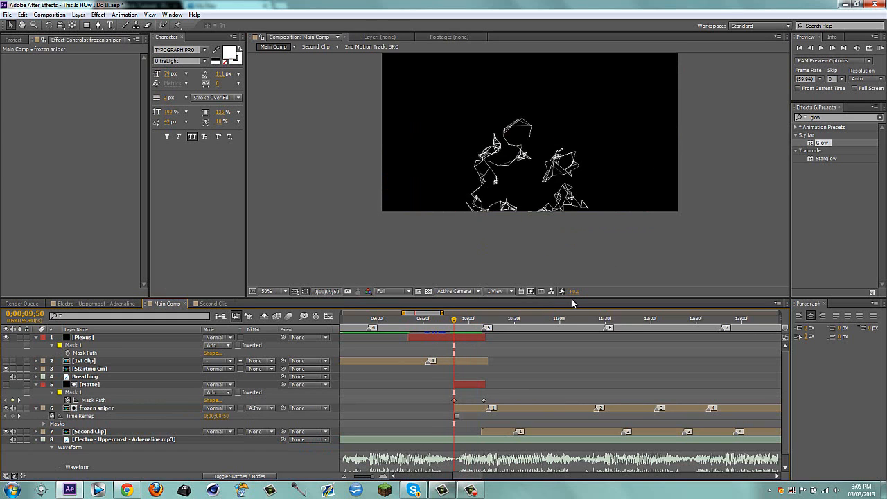
Step: Add an adjustment layer and name it "CC Ligth sweep"
{"action": "key", "text": "ctrl+alt+y"}
{"action": "key", "text": "Return"}
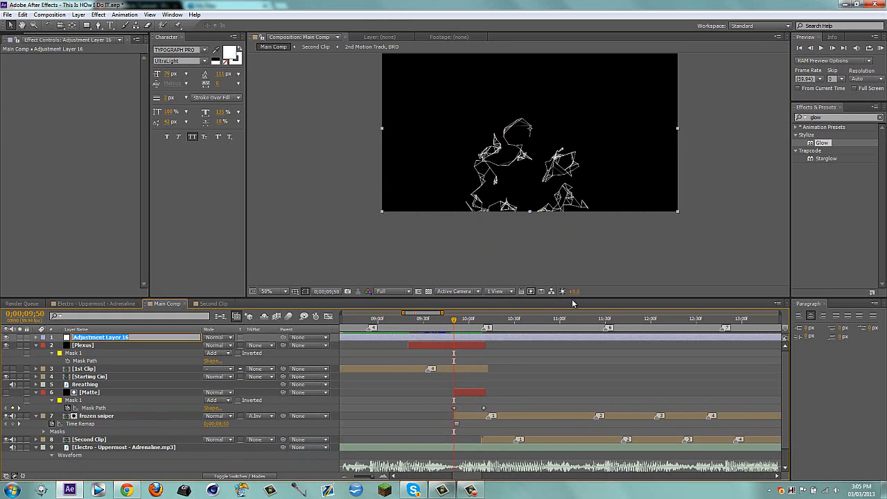
{"action": "type", "text": "CC Ligth sweep"}
{"action": "key", "text": "Return"}
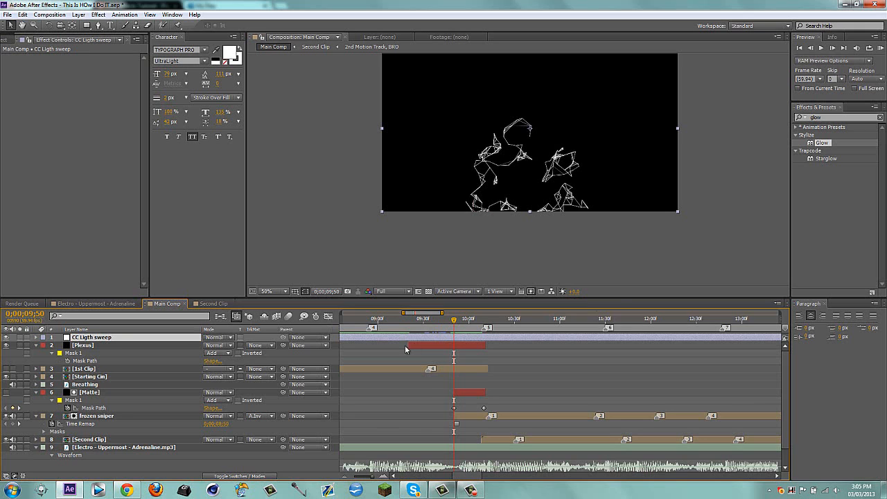
Step: Place the CC Ligth sweep layer directly above Matte and trim it to run from 0;00;09;50 to 0;00;10;10
{"action": "left_click_drag", "start_coordinate": [113, 340], "coordinate": [134, 387]}
{"action": "key", "text": "alt+["}
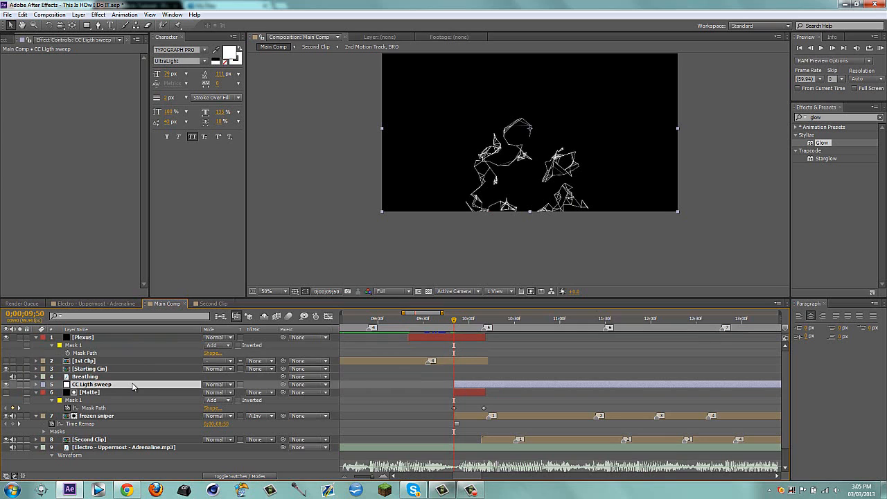
{"action": "key", "text": "k"}
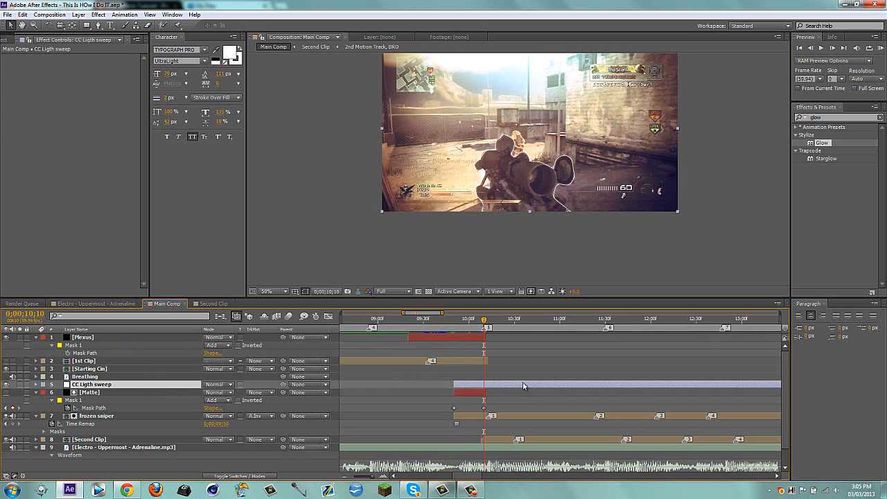
{"action": "key", "text": "alt+]"}
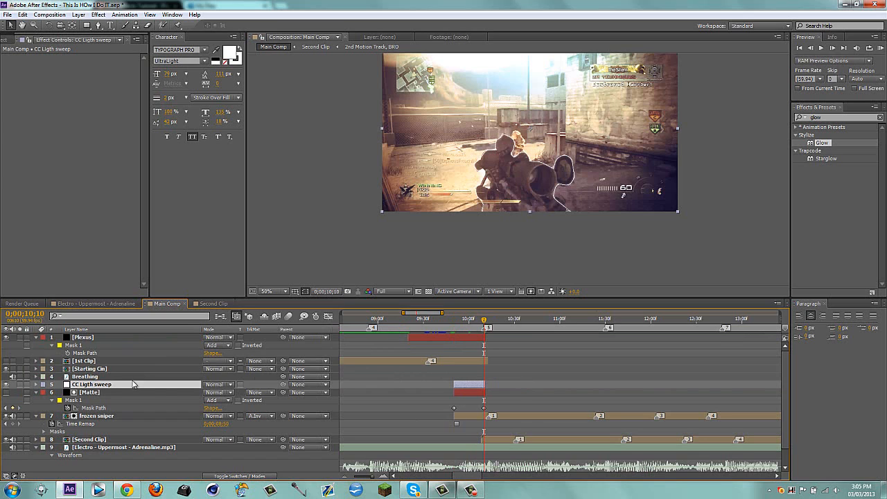
Step: Return to 0;00;09;50, find the effects matching "cc light" and apply CC Light Sweep to the CC Ligth sweep layer
{"action": "key", "text": "j"}
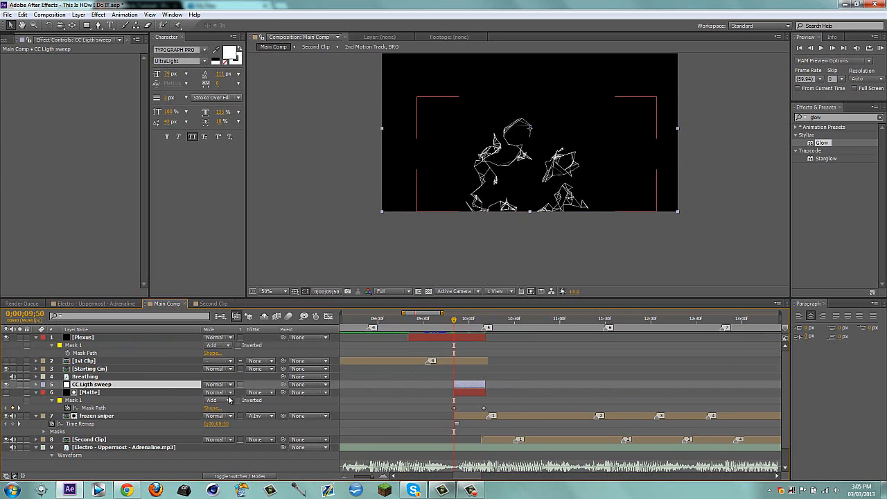
{"action": "left_click_drag", "start_coordinate": [824, 117], "coordinate": [755, 120]}
{"action": "type", "text": "cc"}
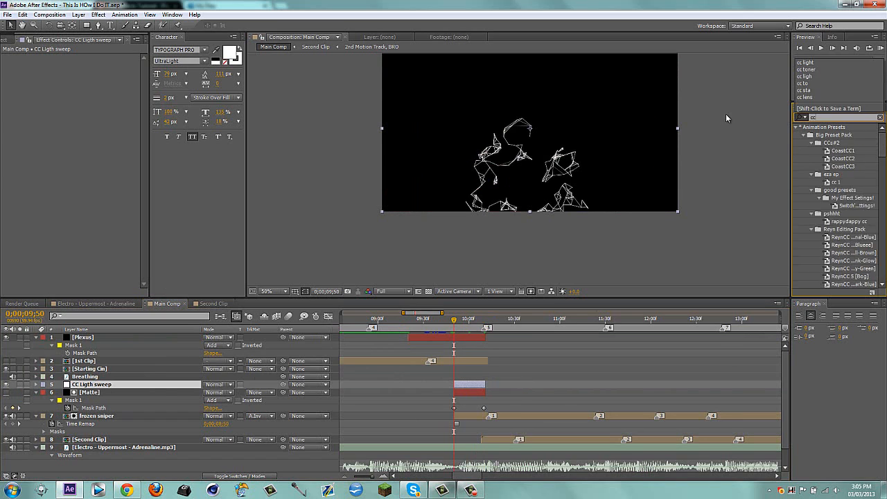
{"action": "type", "text": " light"}
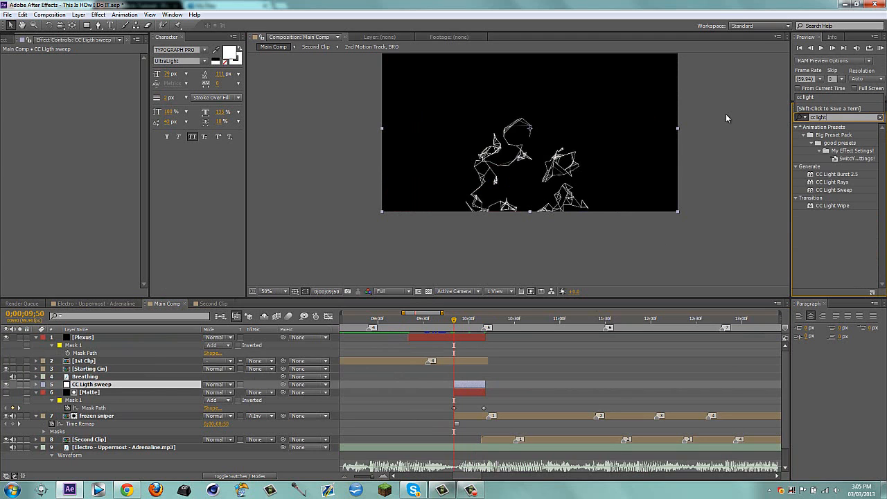
{"action": "left_click_drag", "start_coordinate": [842, 192], "coordinate": [477, 384]}
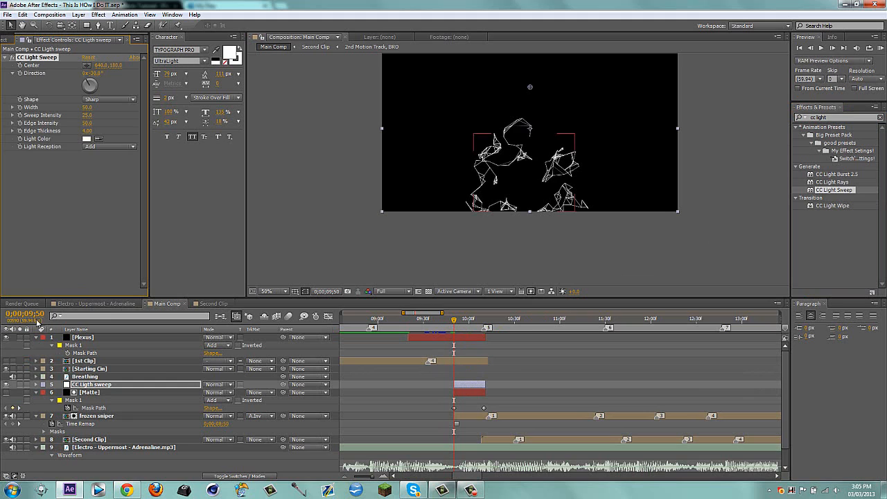
Step: Toggle Matte's visibility to check it, remove the track matte from frozen sniper and select the Matte layer
{"action": "left_click", "coordinate": [6, 392]}
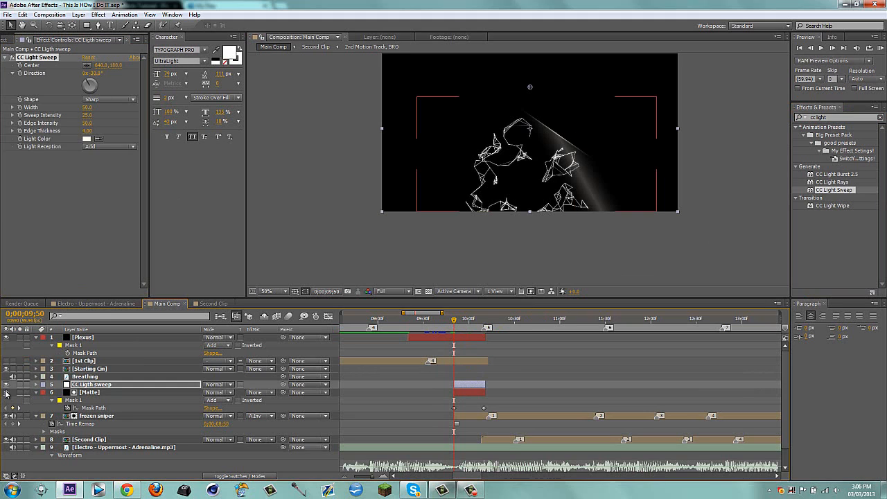
{"action": "left_click", "coordinate": [6, 392]}
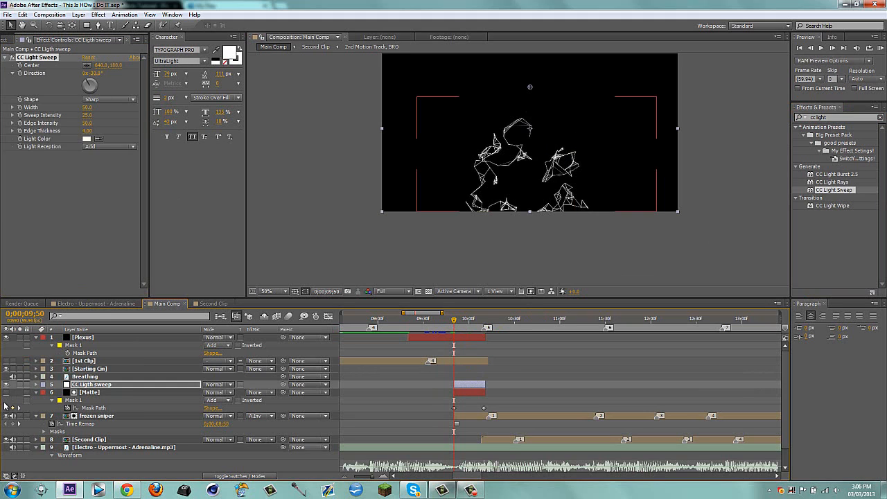
{"action": "left_click", "coordinate": [269, 416]}
{"action": "left_click", "coordinate": [271, 425]}
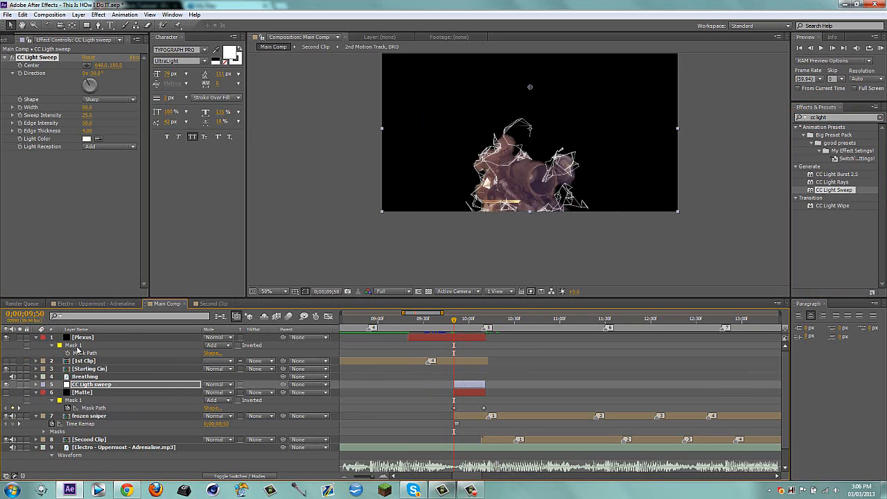
{"action": "left_click", "coordinate": [82, 393]}
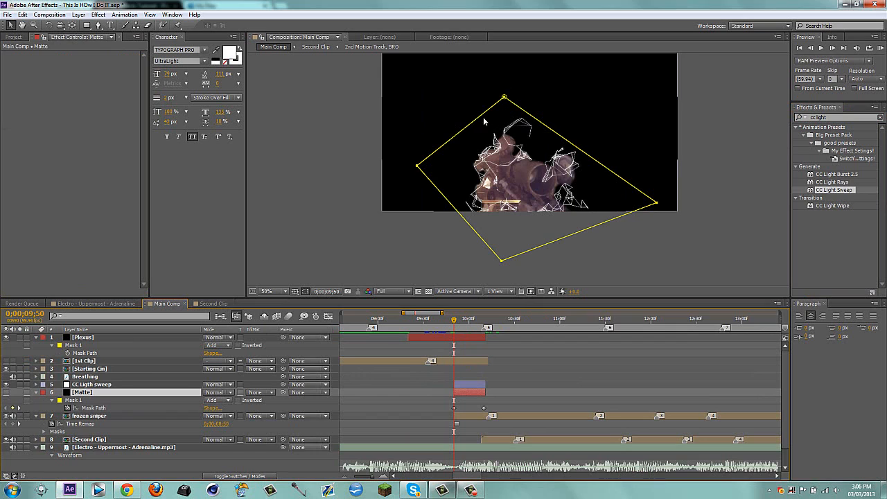
Step: Set CC Light Sweep's Direction to 51° and Center to about 358, 340, and keyframe Center at 0;00;09;50
{"action": "left_click", "coordinate": [477, 386]}
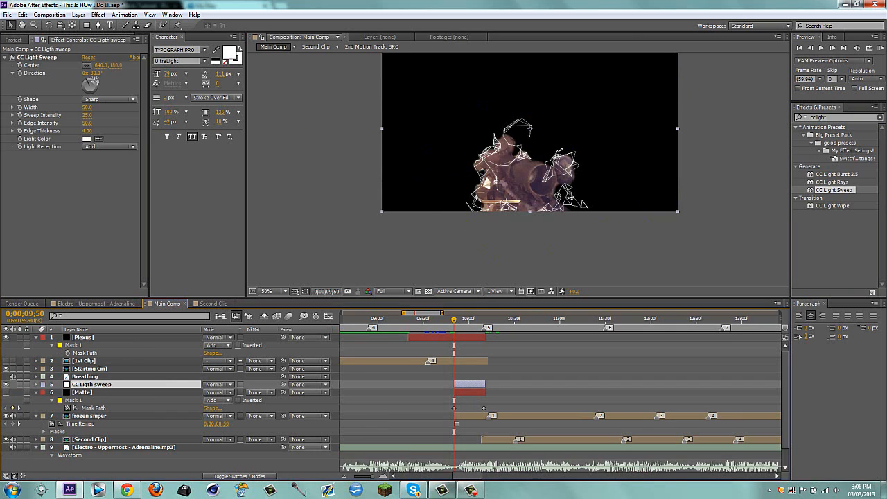
{"action": "left_click_drag", "start_coordinate": [91, 83], "coordinate": [136, 79]}
{"action": "left_click_drag", "start_coordinate": [527, 87], "coordinate": [467, 128]}
{"action": "key", "text": "ctrl+z"}
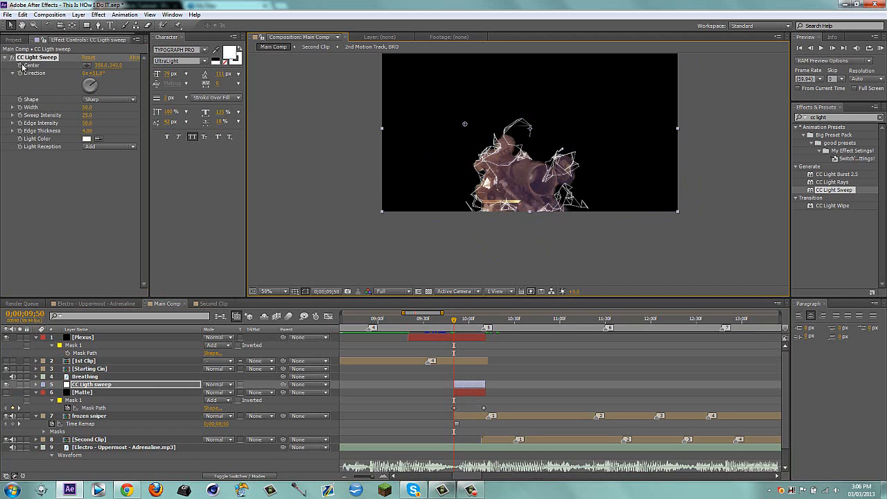
{"action": "left_click", "coordinate": [22, 77]}
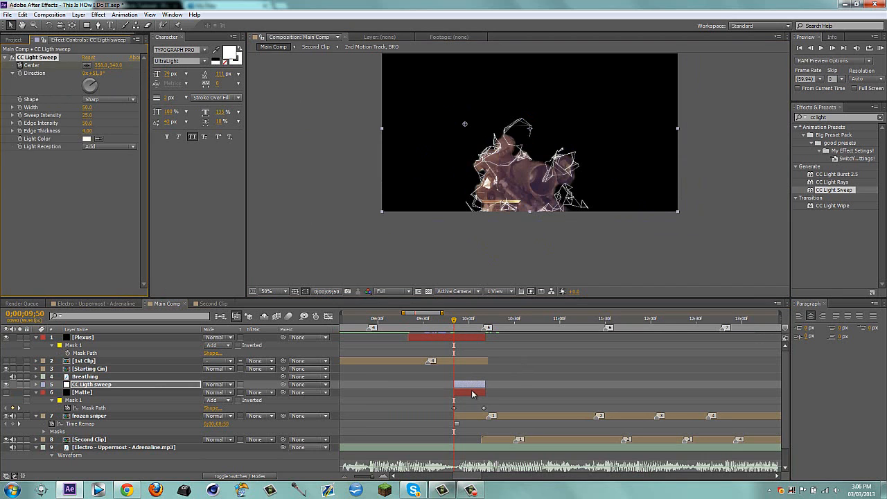
Step: Keyframe CC Light Sweep's Center at 0;00;10;10 below the visible frame, at about 833, 794
{"action": "left_click", "coordinate": [473, 394]}
{"action": "left_click_drag", "start_coordinate": [454, 320], "coordinate": [484, 324]}
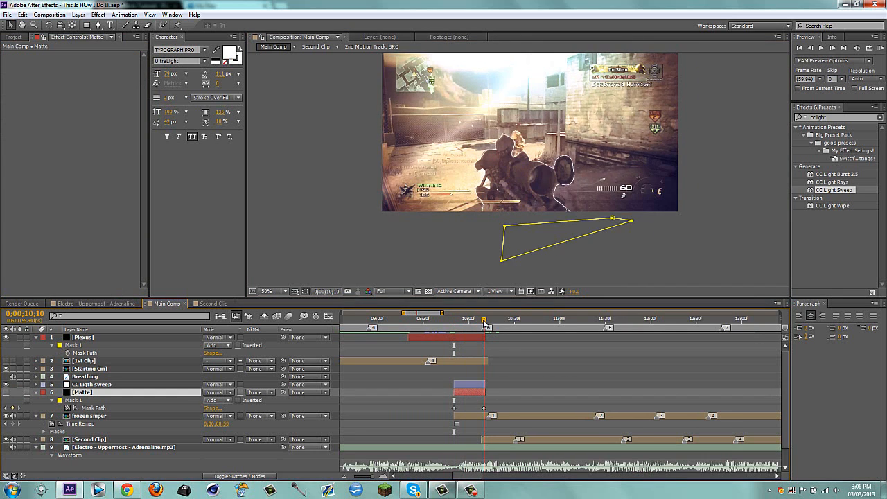
{"action": "left_click", "coordinate": [87, 384]}
{"action": "left_click", "coordinate": [88, 66]}
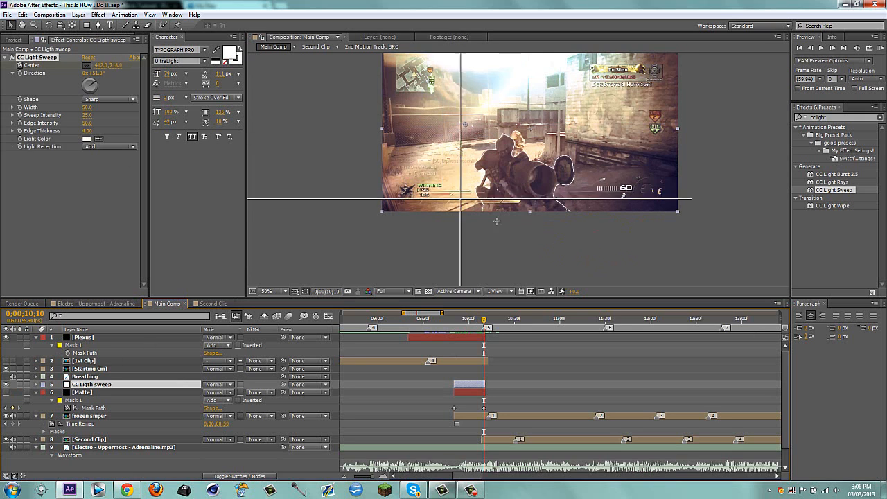
{"action": "left_click", "coordinate": [582, 223]}
{"action": "left_click_drag", "start_coordinate": [582, 223], "coordinate": [574, 227]}
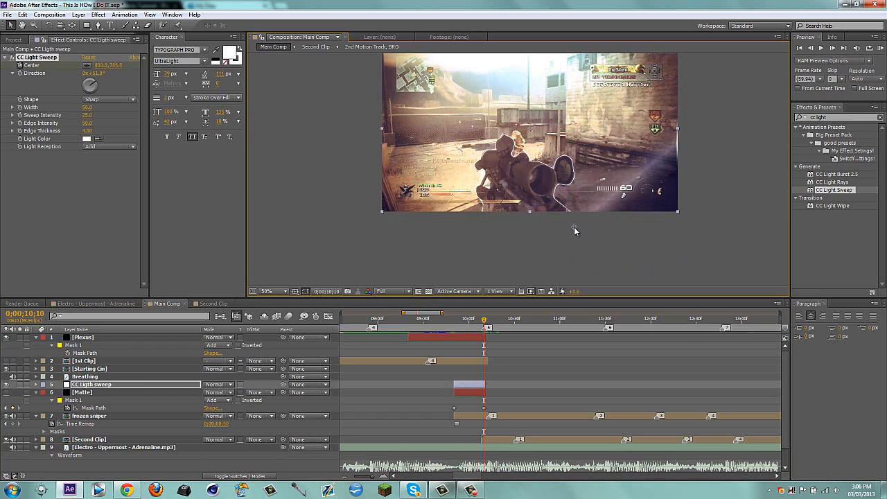
Step: Duplicate the Matte layer above CC Ligth sweep and use the copy as that layer's Alpha Matte
{"action": "left_click", "coordinate": [467, 392]}
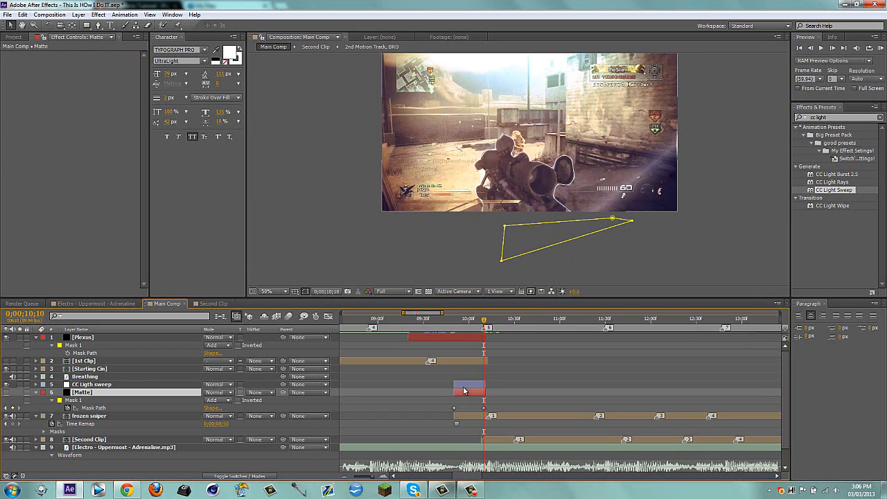
{"action": "key", "text": "ctrl+d"}
{"action": "left_click_drag", "start_coordinate": [88, 391], "coordinate": [88, 382]}
{"action": "left_click", "coordinate": [266, 400]}
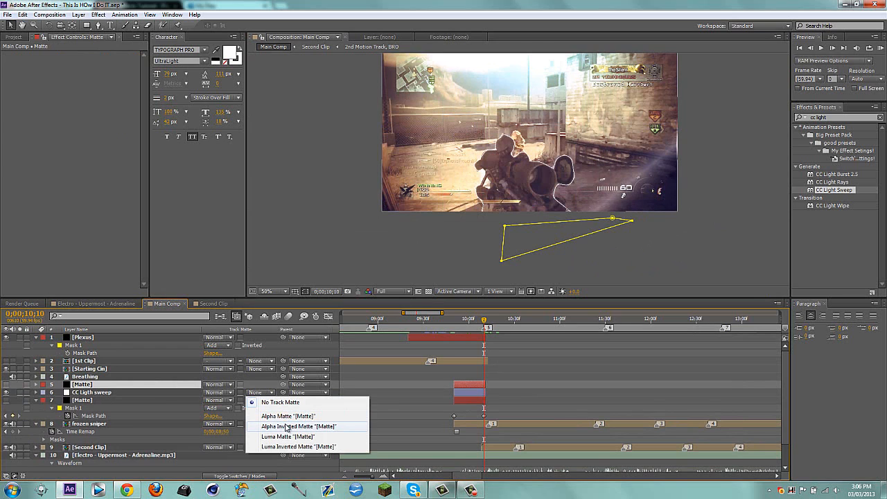
{"action": "left_click", "coordinate": [288, 416]}
{"action": "left_click", "coordinate": [564, 281]}
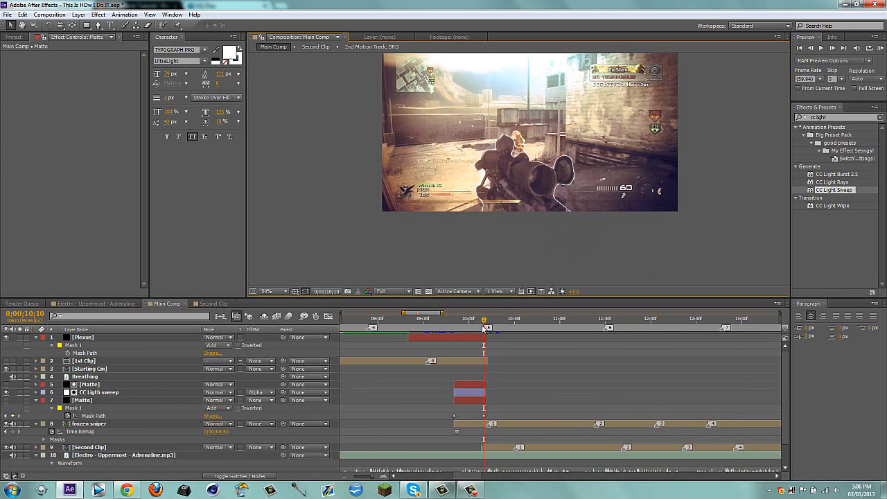
Step: Scrub through the light sweep to 0;00;10;02 and set its Edge Thickness to 5
{"action": "left_click_drag", "start_coordinate": [487, 327], "coordinate": [471, 322]}
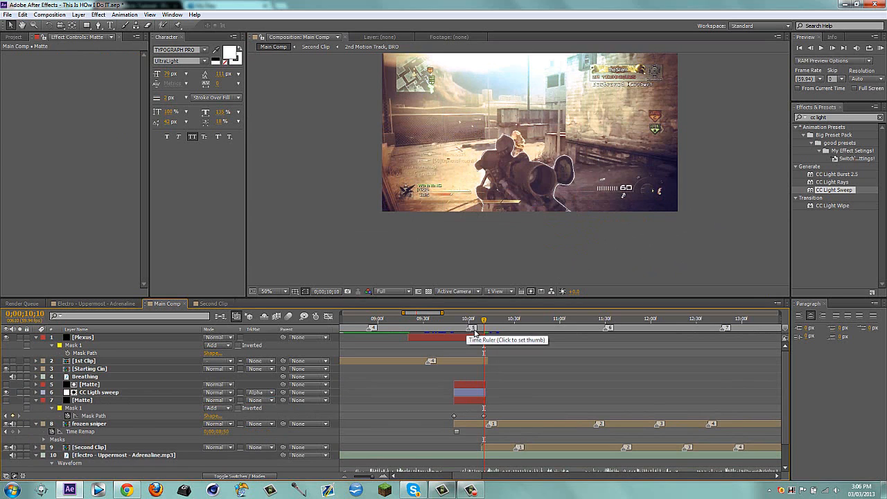
{"action": "left_click", "coordinate": [464, 321]}
{"action": "left_click_drag", "start_coordinate": [467, 323], "coordinate": [472, 323]}
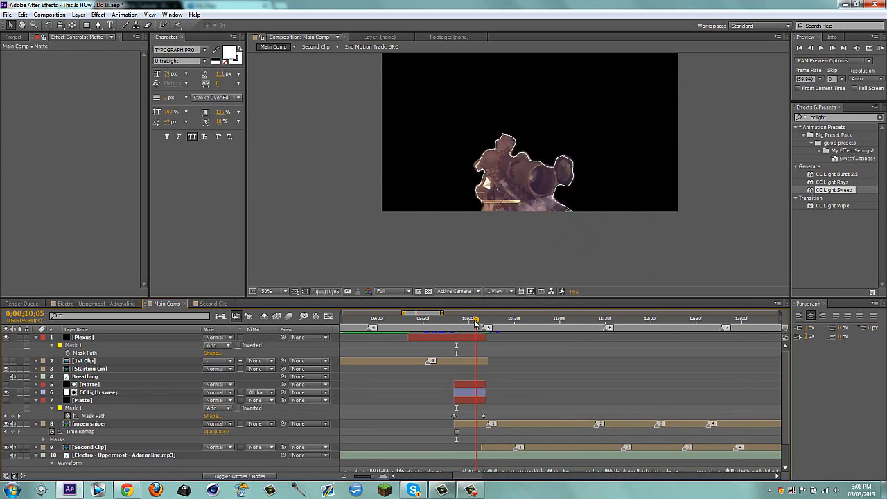
{"action": "left_click", "coordinate": [468, 393]}
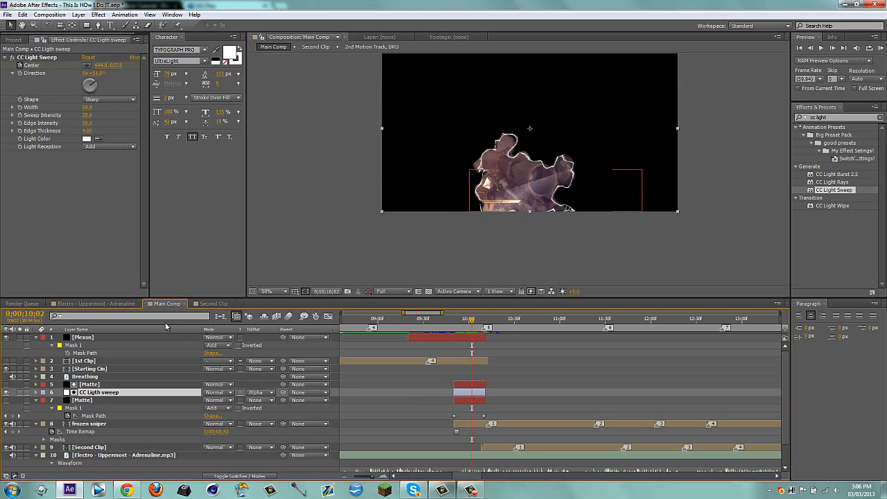
{"action": "left_click", "coordinate": [87, 130]}
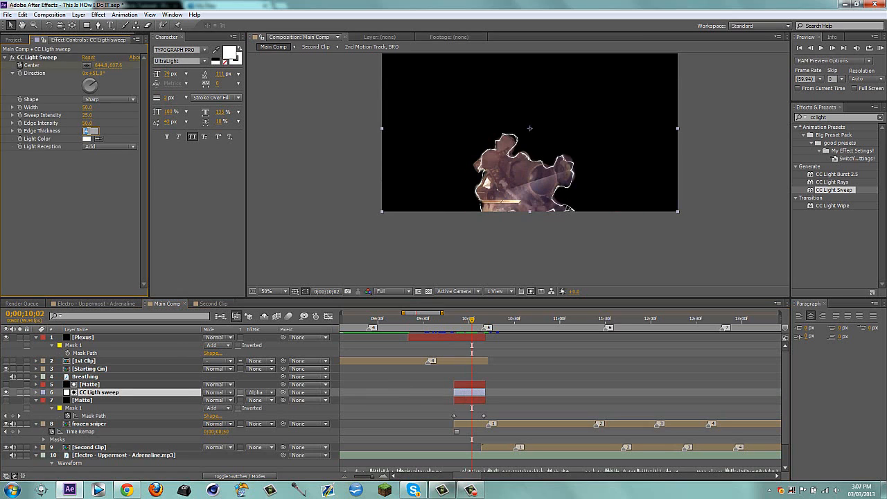
{"action": "type", "text": "5"}
{"action": "key", "text": "Return"}
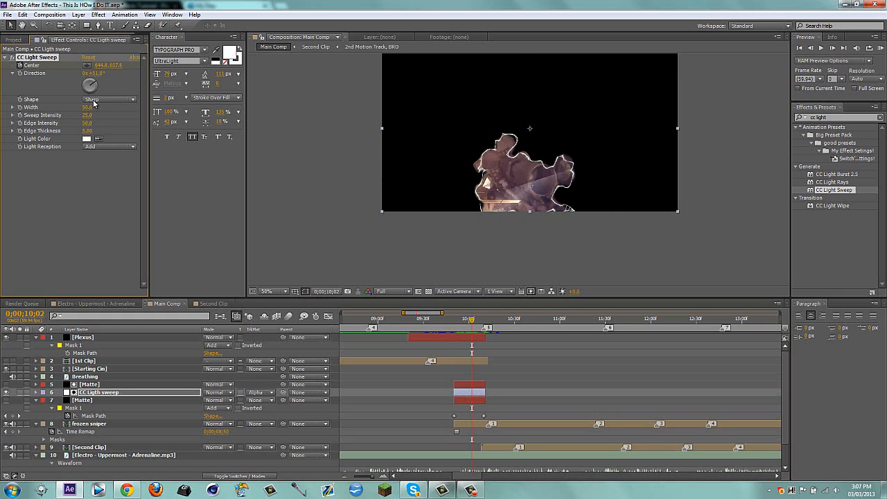
Step: Set CC Light Sweep's Shape to Smooth, keeping its Light Reception on Add
{"action": "left_click", "coordinate": [94, 102]}
{"action": "left_click", "coordinate": [96, 107]}
{"action": "left_click", "coordinate": [111, 147]}
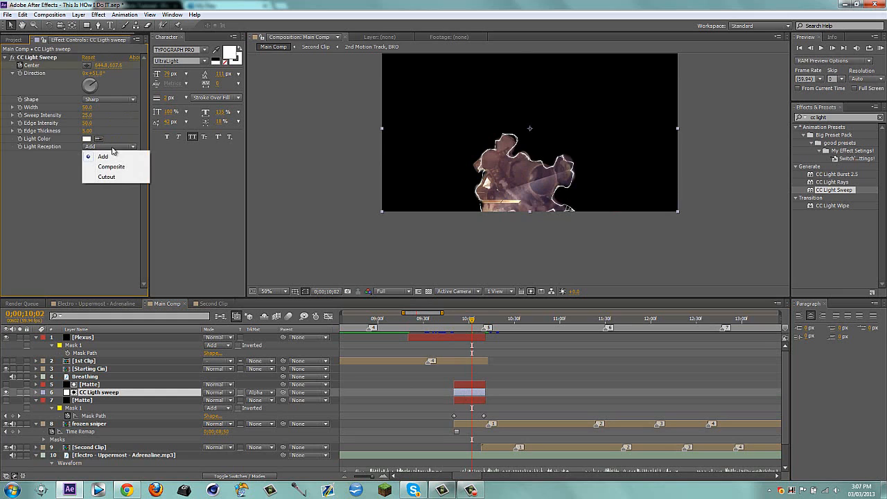
{"action": "left_click", "coordinate": [66, 197]}
{"action": "left_click", "coordinate": [116, 100]}
{"action": "left_click", "coordinate": [113, 119]}
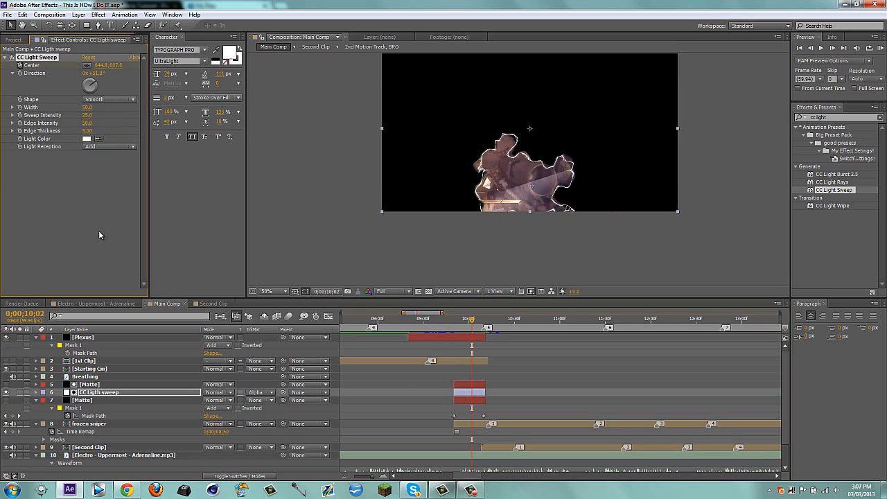
{"action": "left_click", "coordinate": [389, 246]}
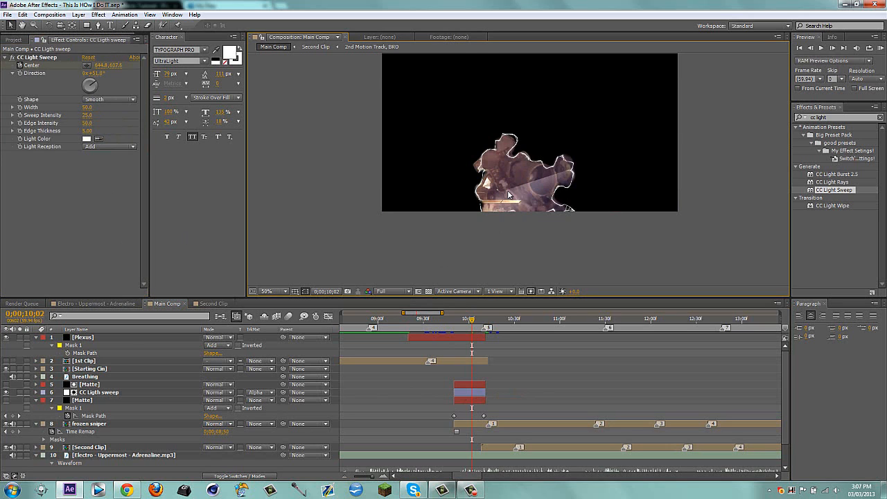
Step: Set the Mask Feather of the Matte copy above CC Ligth sweep to 15 pixels and collapse its mask properties
{"action": "left_click", "coordinate": [472, 391]}
{"action": "left_click", "coordinate": [539, 247]}
{"action": "left_click", "coordinate": [478, 387]}
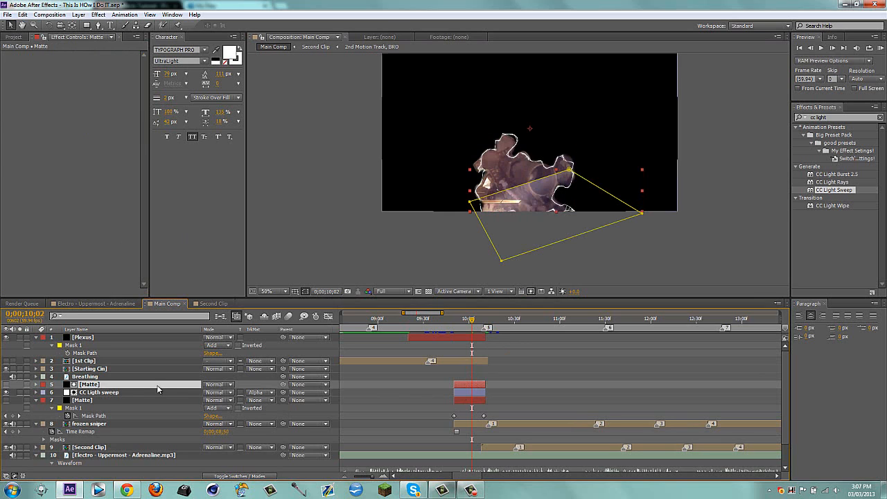
{"action": "key", "text": "f"}
{"action": "left_click", "coordinate": [218, 400]}
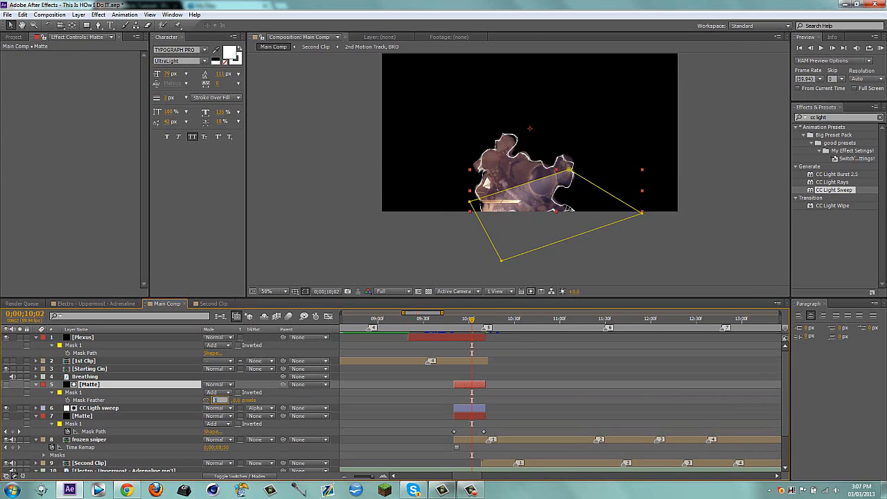
{"action": "type", "text": "15"}
{"action": "key", "text": "Return"}
{"action": "key", "text": "f"}
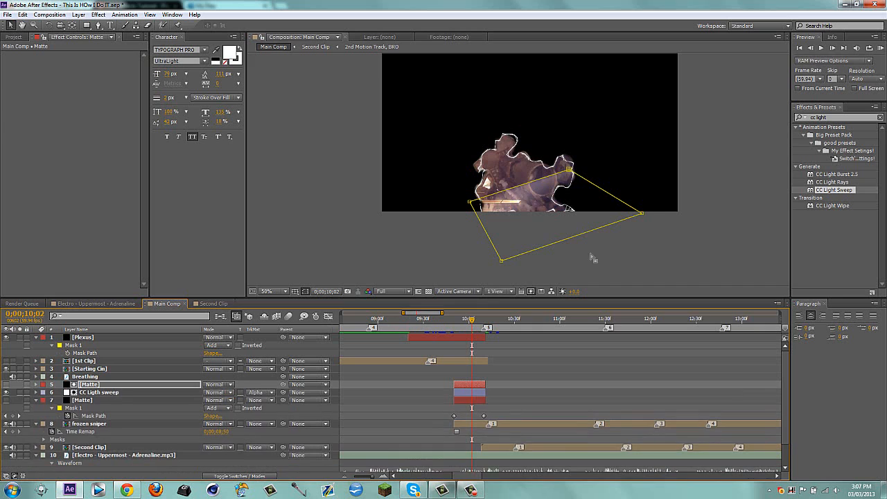
{"action": "left_click", "coordinate": [593, 258]}
{"action": "left_click", "coordinate": [597, 270]}
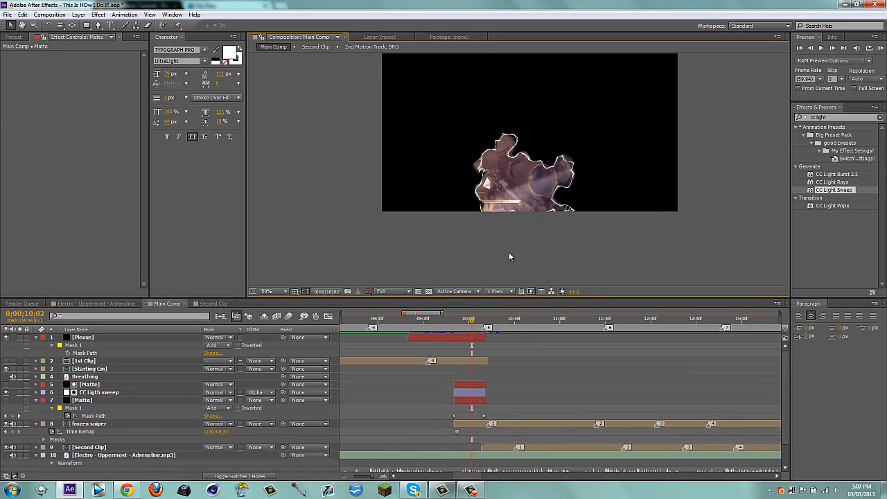
Step: Make 1st Clip visible at 0;00;09;50, move it directly below frozen sniper, and collapse frozen sniper's properties
{"action": "left_click_drag", "start_coordinate": [471, 319], "coordinate": [454, 320]}
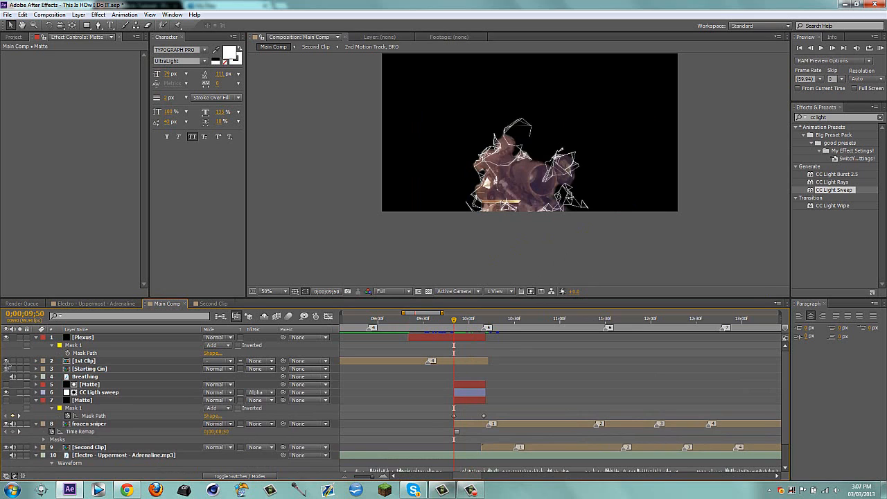
{"action": "left_click", "coordinate": [6, 361]}
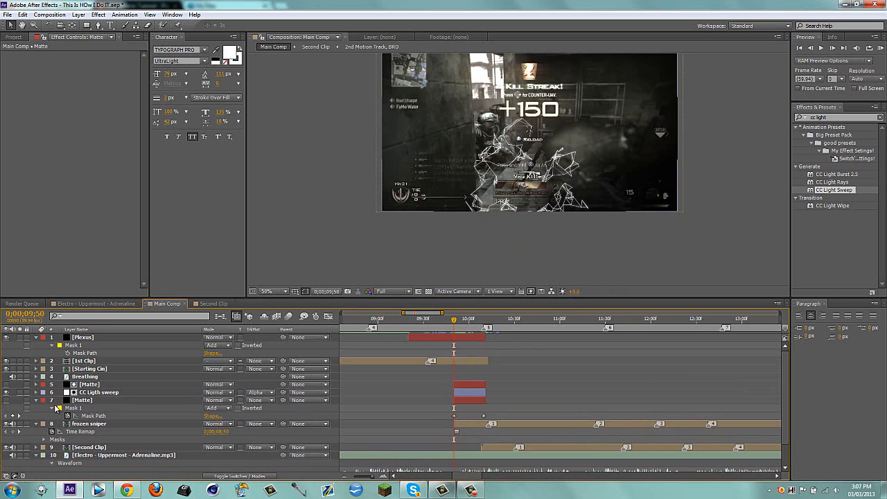
{"action": "left_click_drag", "start_coordinate": [83, 362], "coordinate": [97, 443]}
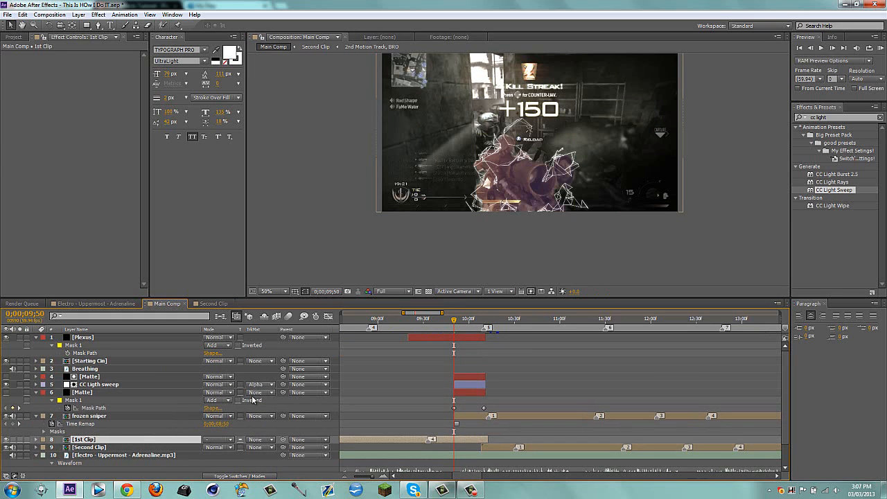
{"action": "left_click", "coordinate": [82, 416]}
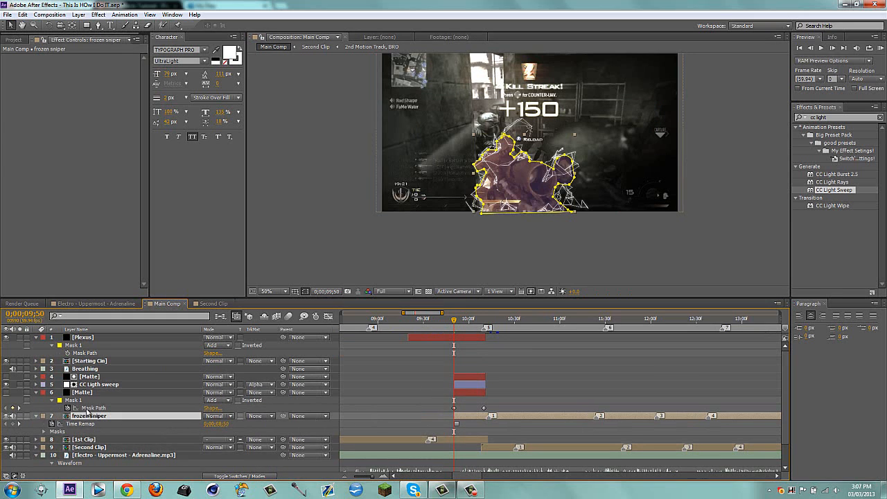
{"action": "key", "text": "u"}
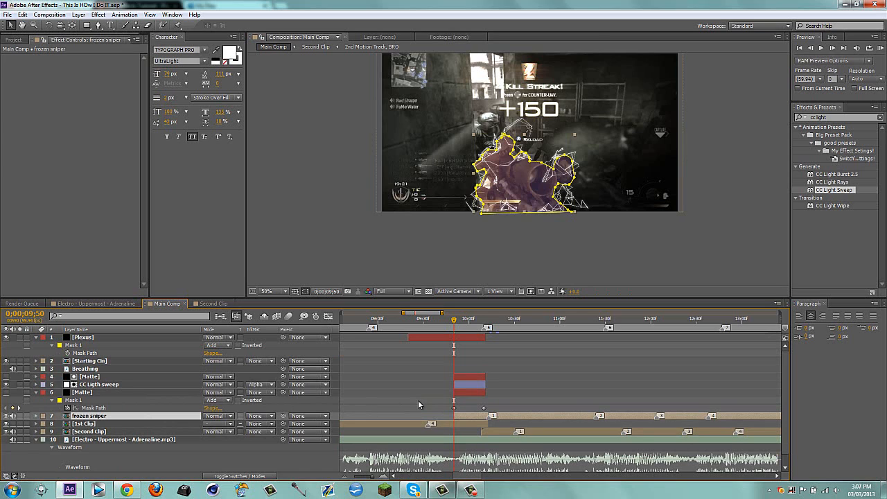
Step: Move the Second Clip layer above 1st Clip in Main Comp, with the playhead at 0;00;10;10
{"action": "key", "text": "k"}
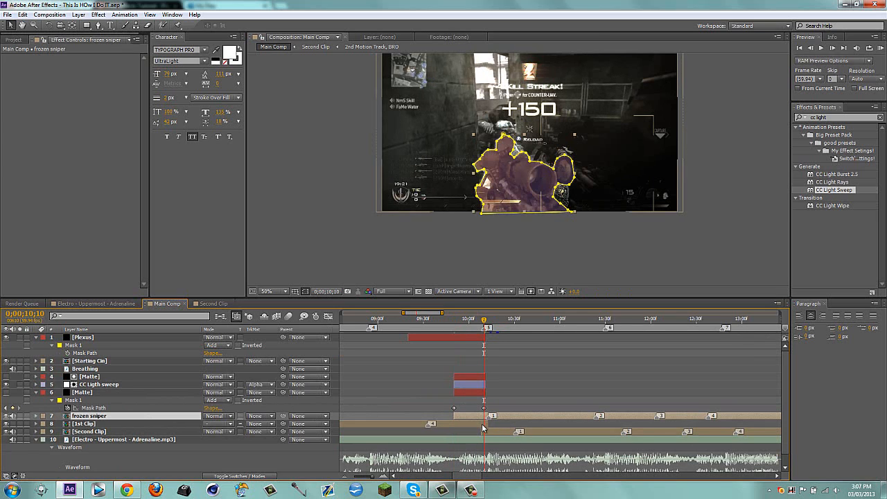
{"action": "double_click", "coordinate": [90, 430]}
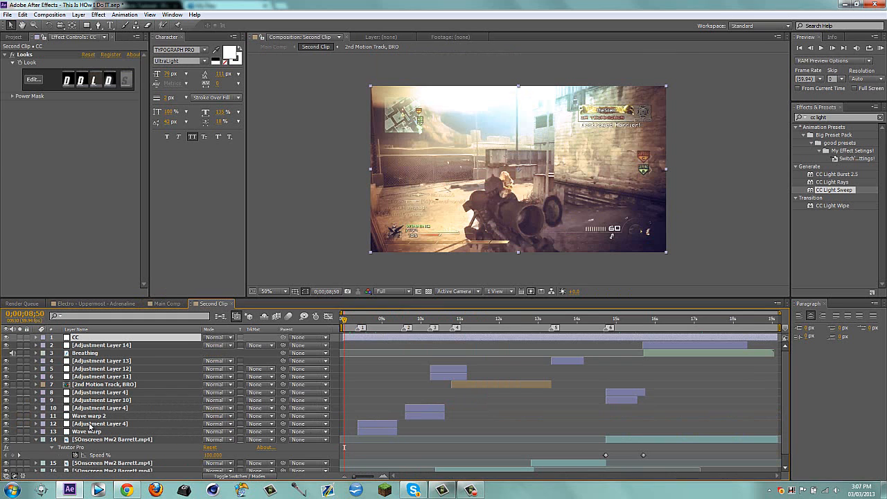
{"action": "left_click", "coordinate": [164, 303]}
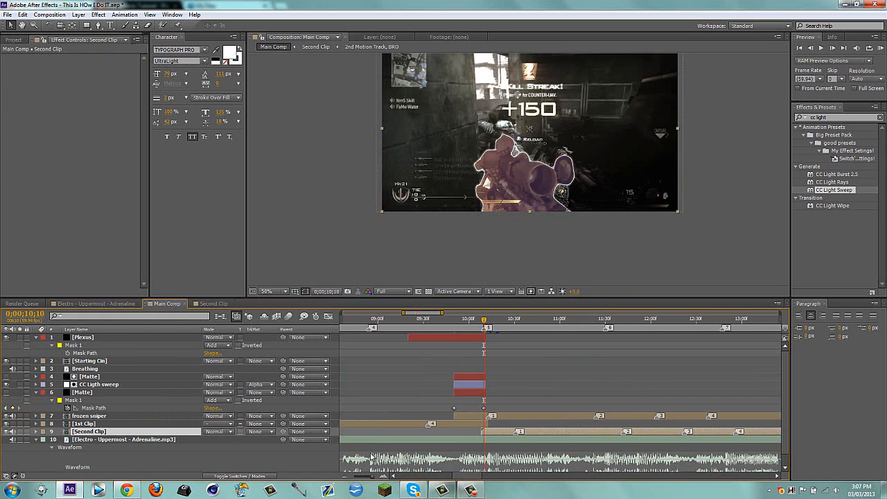
{"action": "left_click_drag", "start_coordinate": [89, 426], "coordinate": [89, 421]}
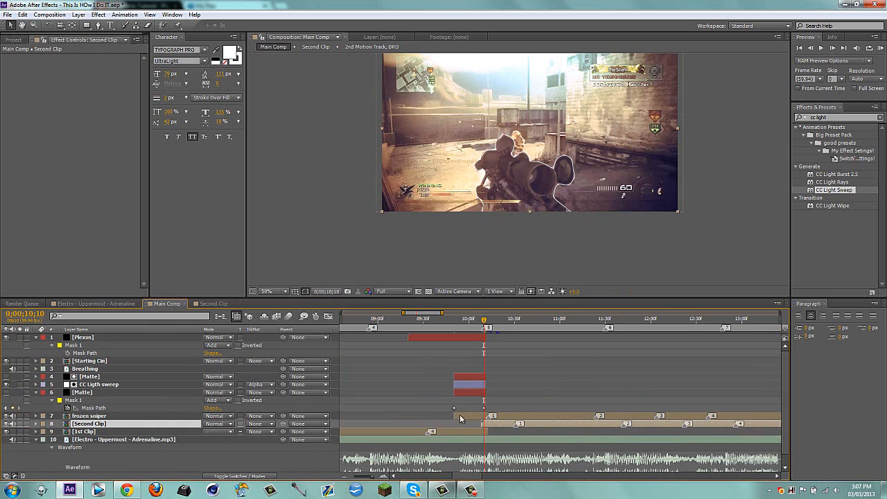
Step: Keyframe Second Clip's Opacity at 100% at 0;00;10;10
{"action": "key", "text": "t"}
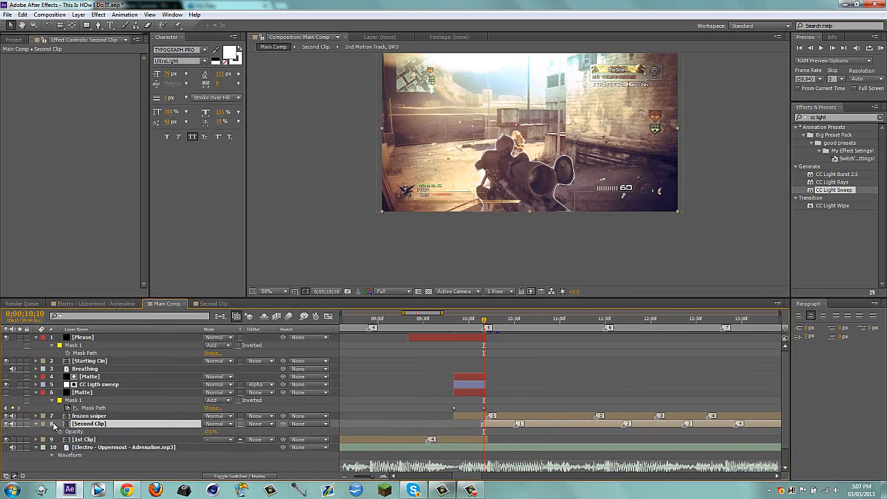
{"action": "left_click", "coordinate": [59, 431]}
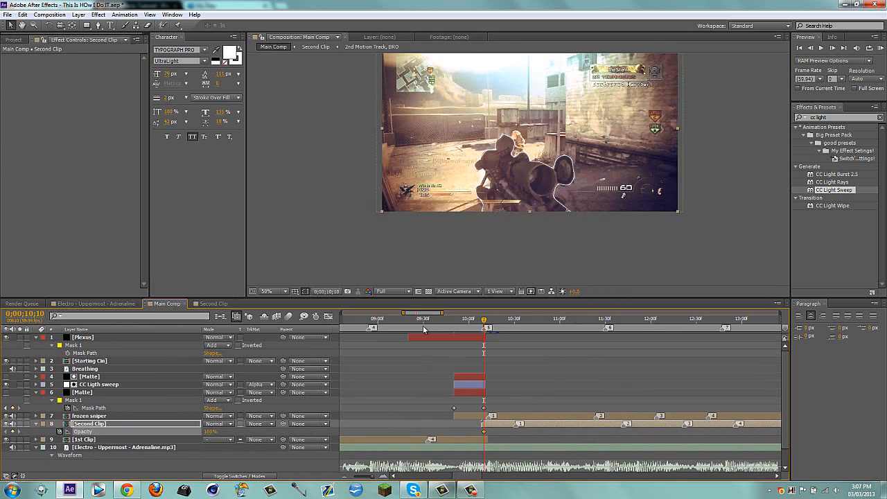
{"action": "left_click_drag", "start_coordinate": [442, 314], "coordinate": [421, 318]}
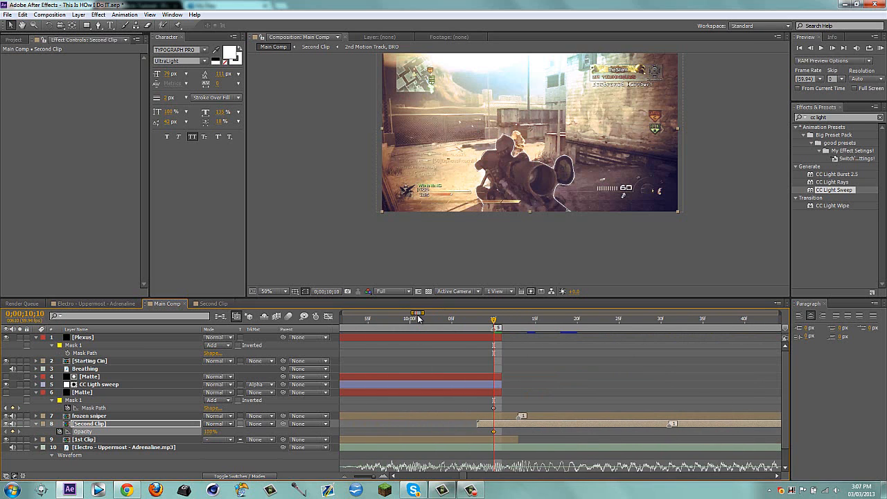
{"action": "left_click", "coordinate": [418, 319]}
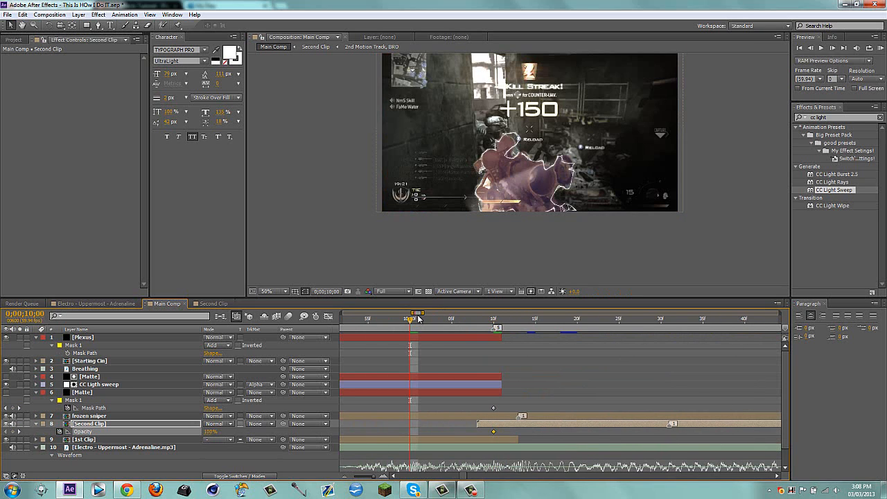
{"action": "left_click_drag", "start_coordinate": [418, 318], "coordinate": [493, 318]}
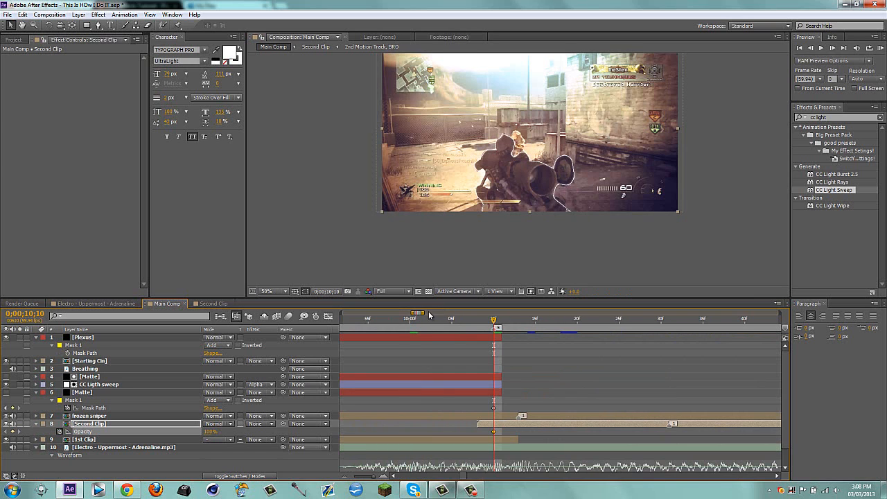
{"action": "mouse_move", "coordinate": [422, 312]}
{"action": "left_mouse_down"}
{"action": "mouse_move", "coordinate": [483, 314]}
{"action": "mouse_move", "coordinate": [422, 315]}
{"action": "left_mouse_up"}
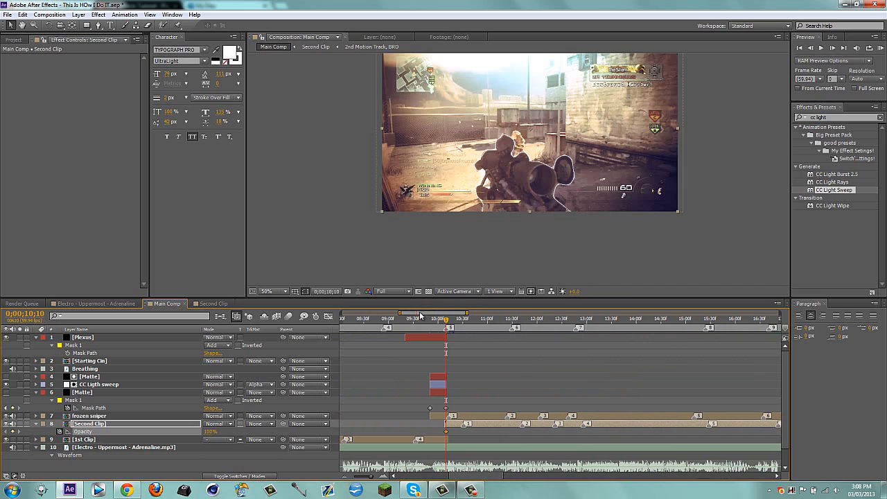
{"action": "key", "text": "j"}
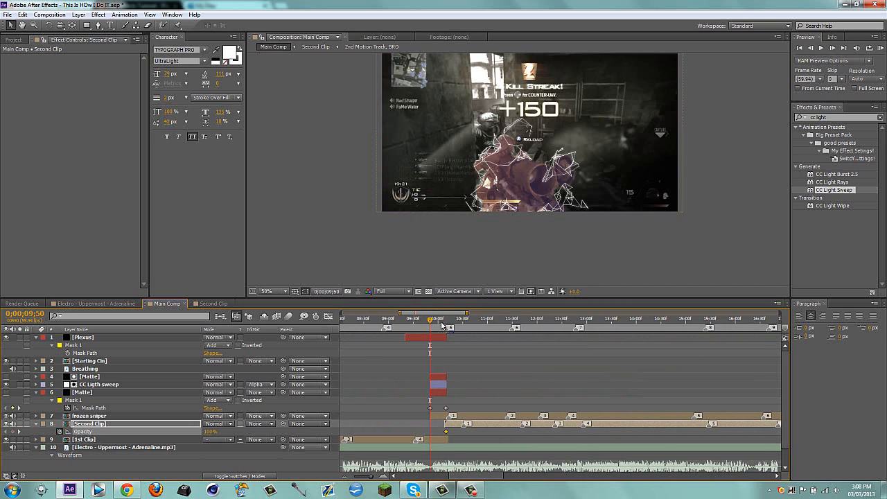
Step: Keyframe Second Clip's Opacity at 0% at 0;00;10;00 and scrub back over the fade to 0;00;09;46
{"action": "left_click", "coordinate": [17, 431]}
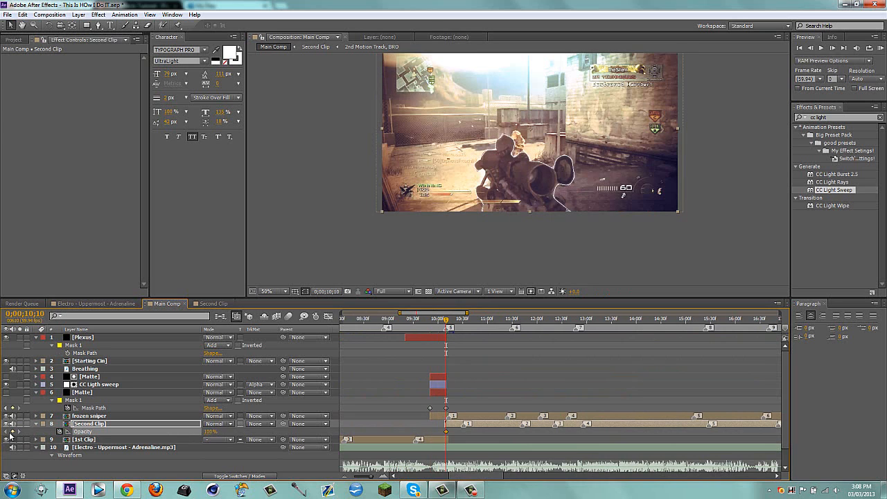
{"action": "key", "text": "shift+Page_Up"}
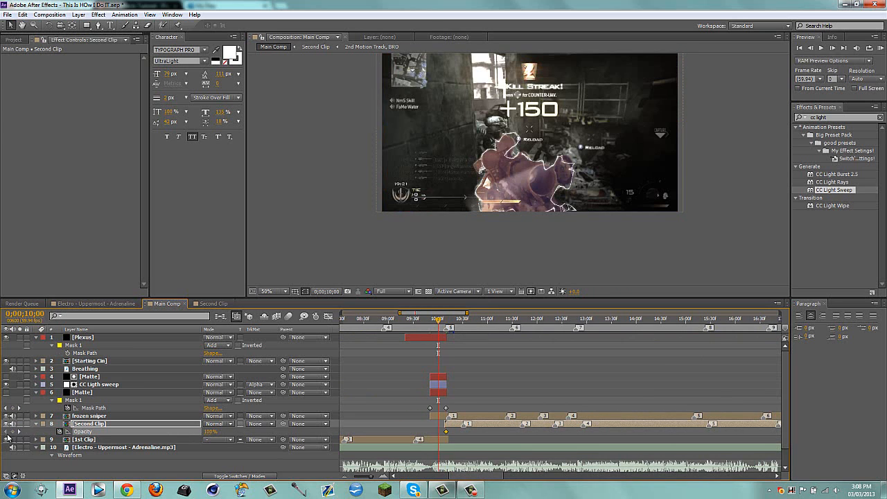
{"action": "left_click", "coordinate": [19, 432]}
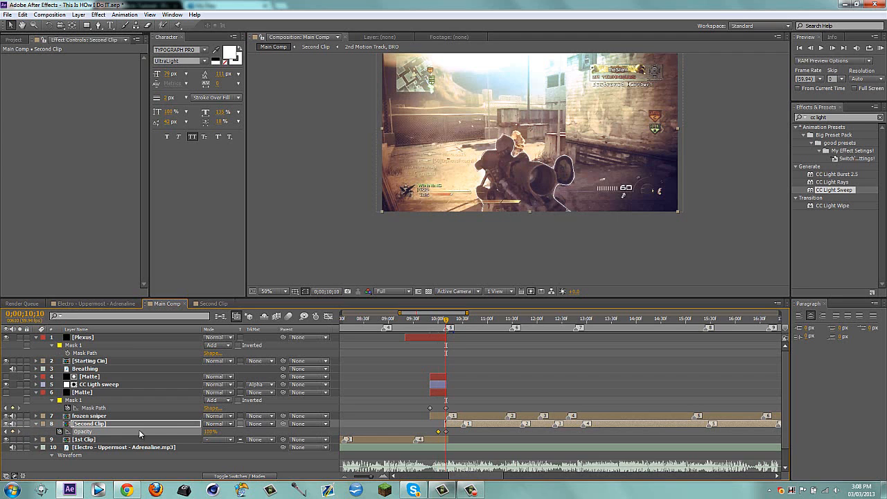
{"action": "left_click", "coordinate": [6, 431]}
{"action": "left_click", "coordinate": [212, 431]}
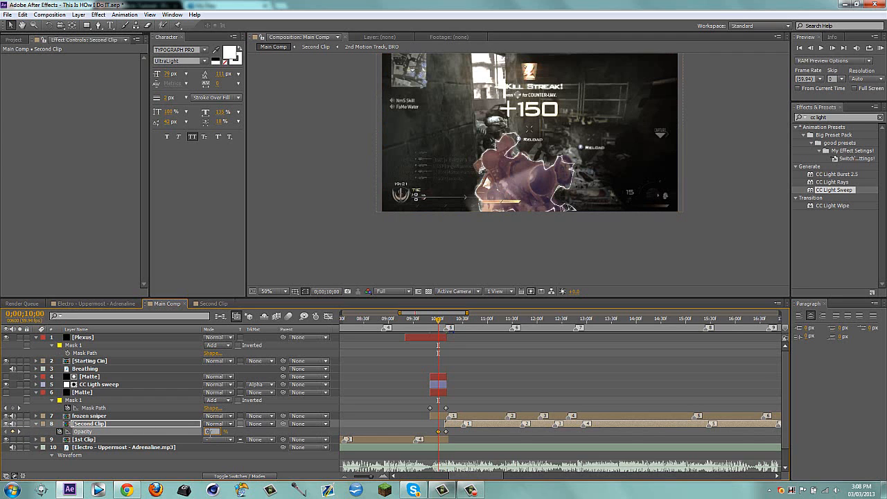
{"action": "key", "text": "Return"}
{"action": "key", "text": "Page_Down"}
{"action": "left_click_drag", "start_coordinate": [450, 326], "coordinate": [428, 322]}
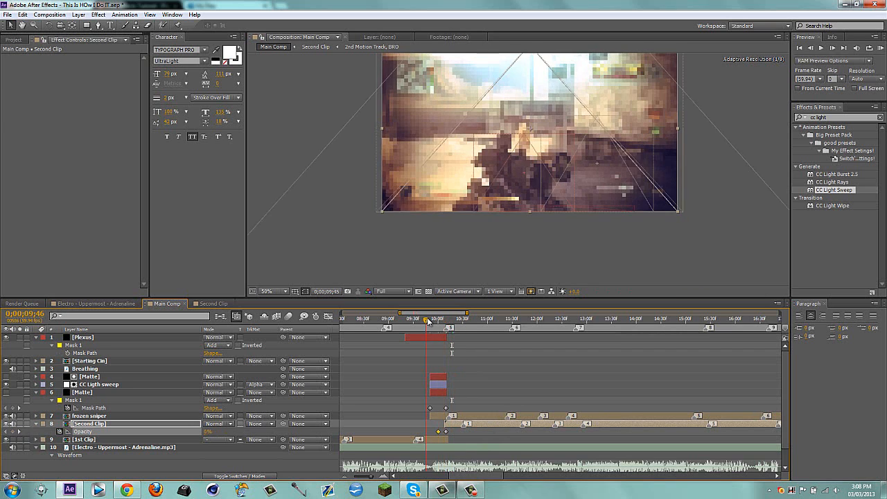
Step: Collapse the mask properties of the lower Matte layer and the Plexus layer
{"action": "left_click", "coordinate": [440, 393]}
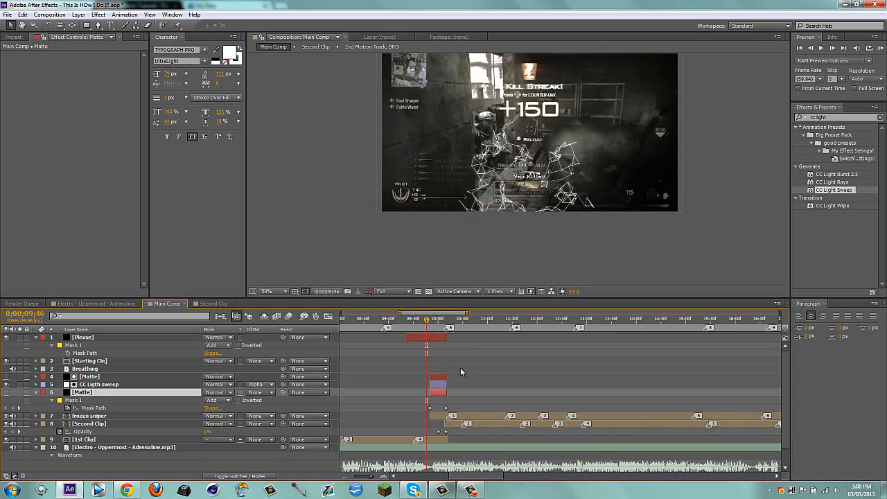
{"action": "key", "text": "u"}
{"action": "left_click_drag", "start_coordinate": [467, 313], "coordinate": [481, 314]}
{"action": "left_click", "coordinate": [416, 338]}
{"action": "key", "text": "u"}
{"action": "key", "text": "u"}
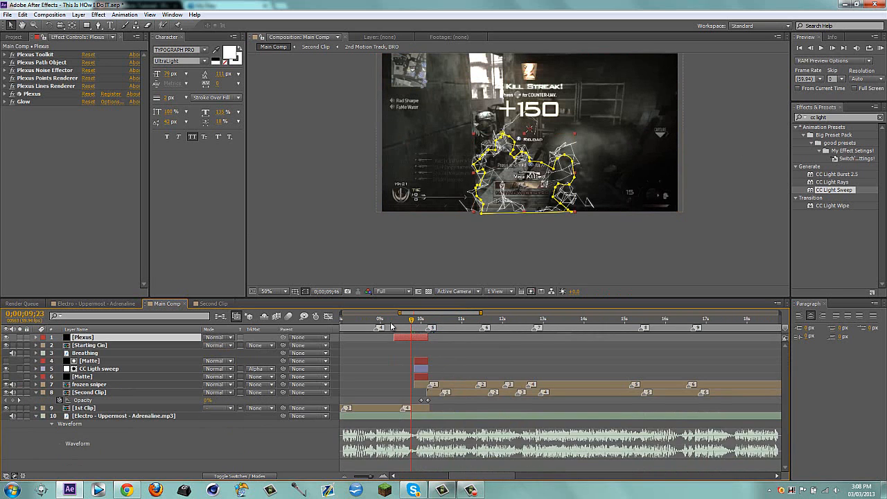
Step: Examine the composite around the start of the Plexus effect, from 0;00;09;12 to 0;00;09;29, with the whole frame in view
{"action": "left_click", "coordinate": [390, 323]}
{"action": "left_click", "coordinate": [589, 208]}
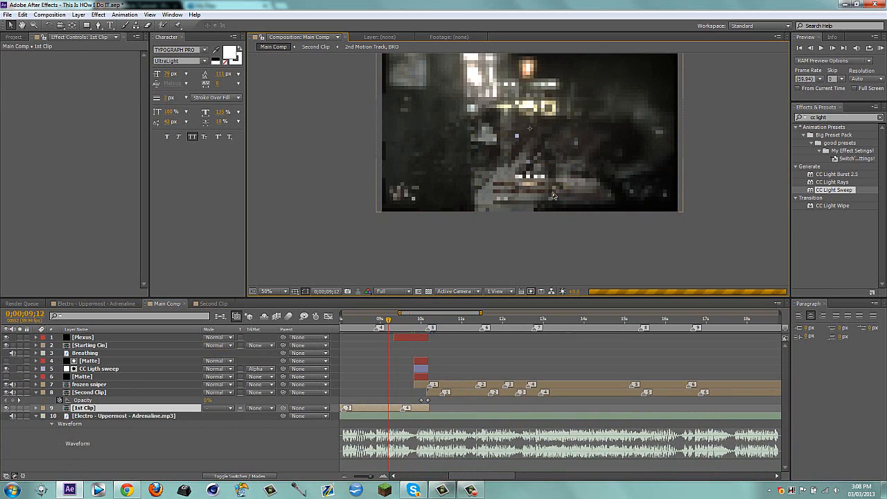
{"action": "scroll", "coordinate": [553, 194], "scroll_direction": "down", "scroll_amount": 1}
{"action": "left_click_drag", "start_coordinate": [551, 165], "coordinate": [555, 193]}
{"action": "scroll", "coordinate": [555, 194], "scroll_direction": "up", "scroll_amount": 1}
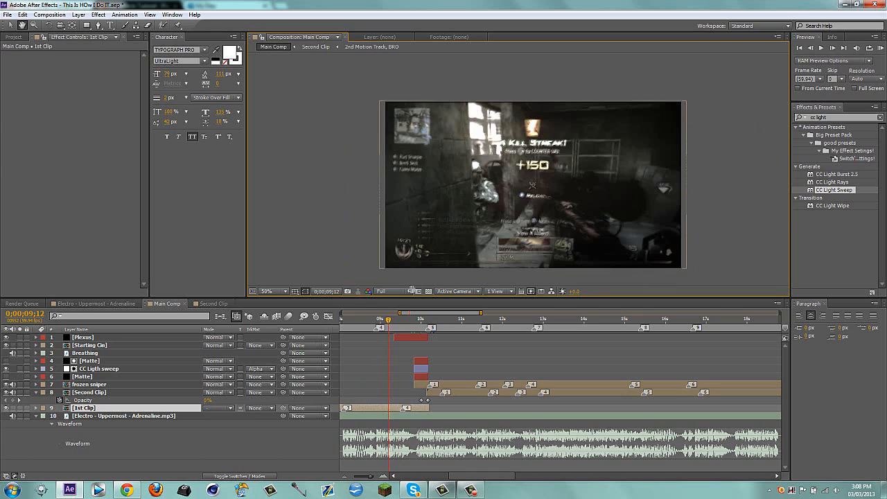
{"action": "scroll", "coordinate": [634, 165], "scroll_direction": "down", "scroll_amount": 1}
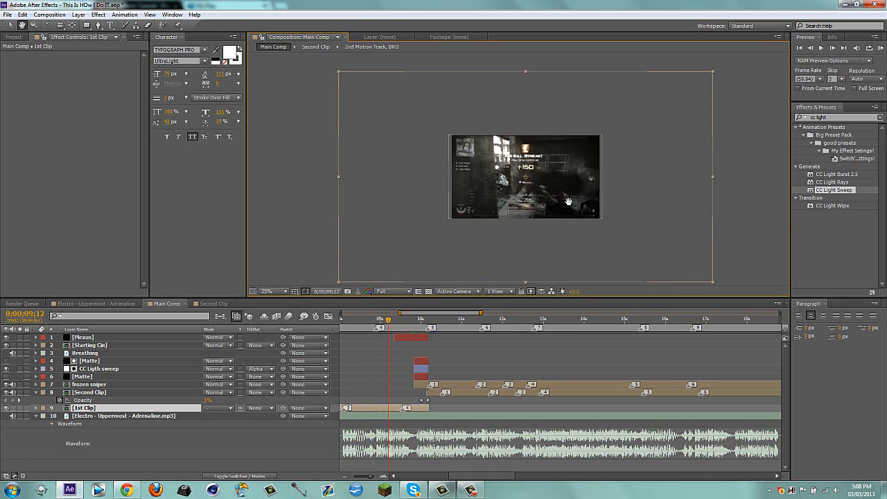
{"action": "scroll", "coordinate": [569, 201], "scroll_direction": "up", "scroll_amount": 1}
{"action": "scroll", "coordinate": [568, 201], "scroll_direction": "down", "scroll_amount": 1}
{"action": "scroll", "coordinate": [569, 201], "scroll_direction": "up", "scroll_amount": 1}
{"action": "scroll", "coordinate": [568, 201], "scroll_direction": "down", "scroll_amount": 1}
{"action": "left_click", "coordinate": [264, 455]}
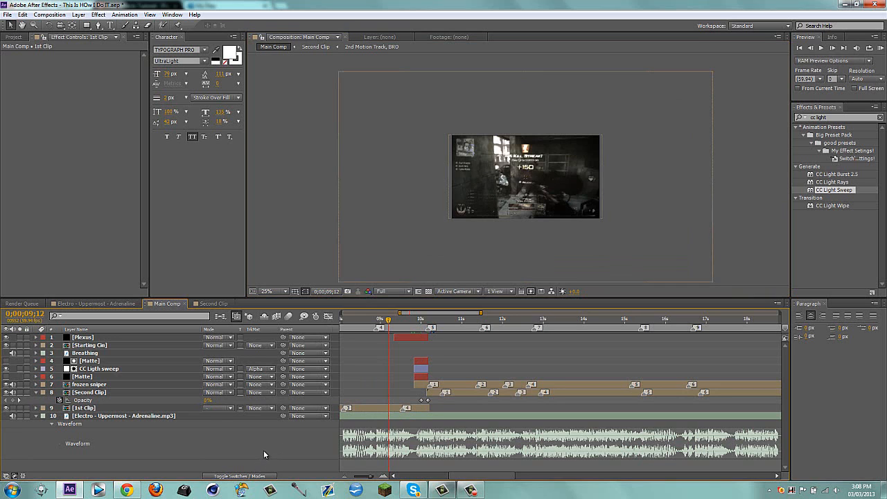
{"action": "left_click_drag", "start_coordinate": [388, 321], "coordinate": [400, 321]}
{"action": "scroll", "coordinate": [524, 215], "scroll_direction": "up", "scroll_amount": 1}
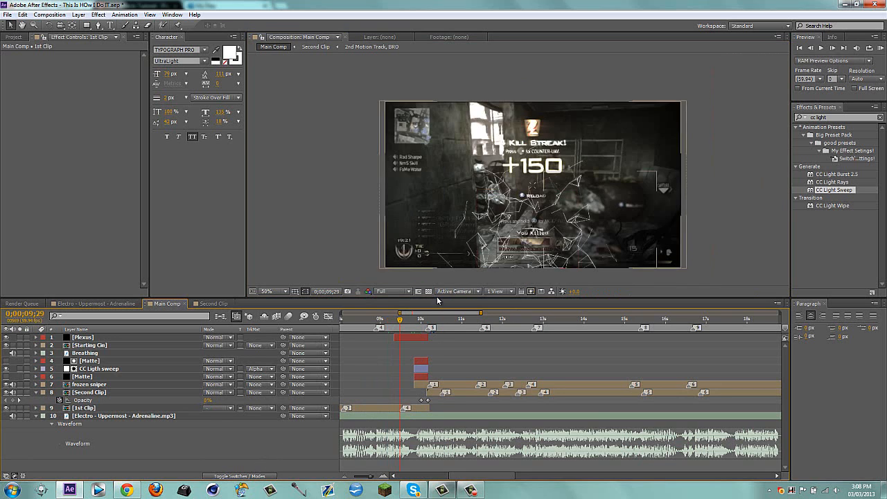
Step: Set the composition preview resolution to Third and check the rifle transition up to 0;00;10;06
{"action": "left_click", "coordinate": [403, 322]}
{"action": "left_click", "coordinate": [406, 323]}
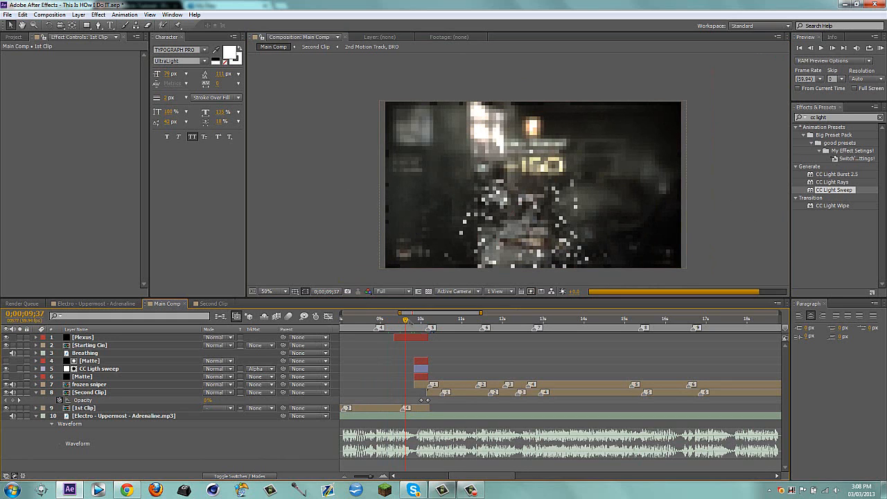
{"action": "left_click", "coordinate": [416, 322]}
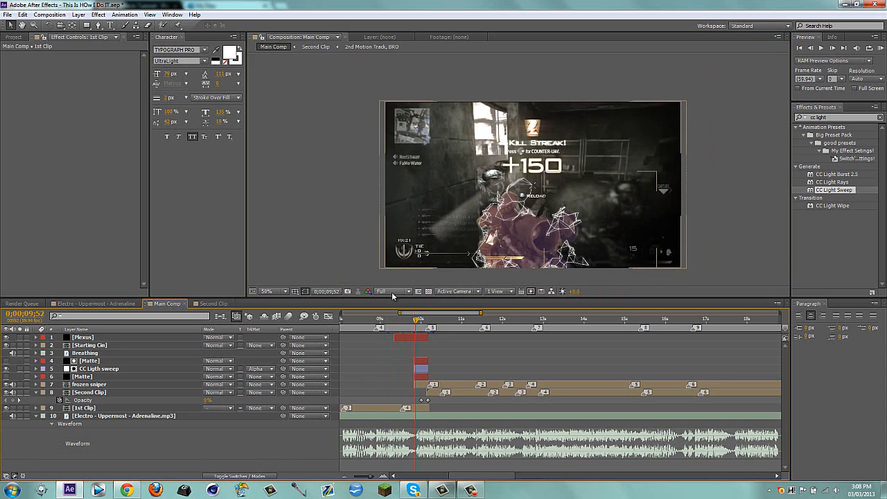
{"action": "left_click", "coordinate": [399, 292]}
{"action": "left_click", "coordinate": [409, 335]}
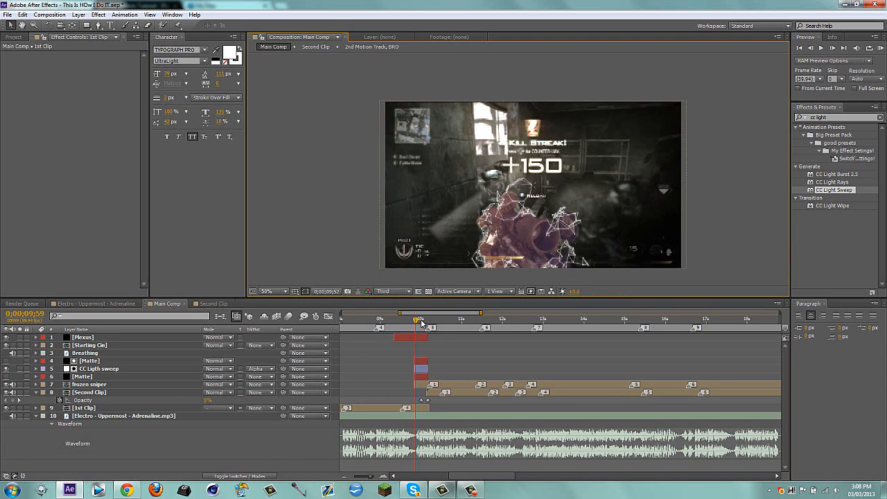
{"action": "left_click", "coordinate": [425, 322]}
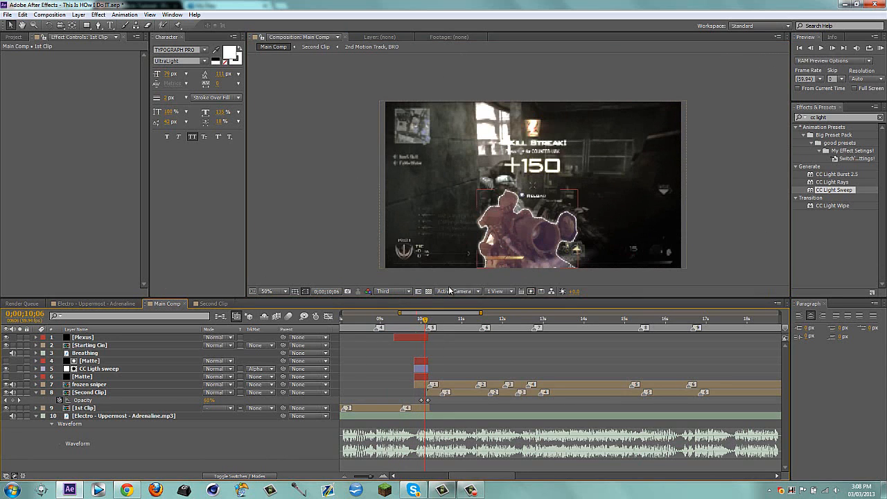
{"action": "left_click_drag", "start_coordinate": [425, 320], "coordinate": [439, 313]}
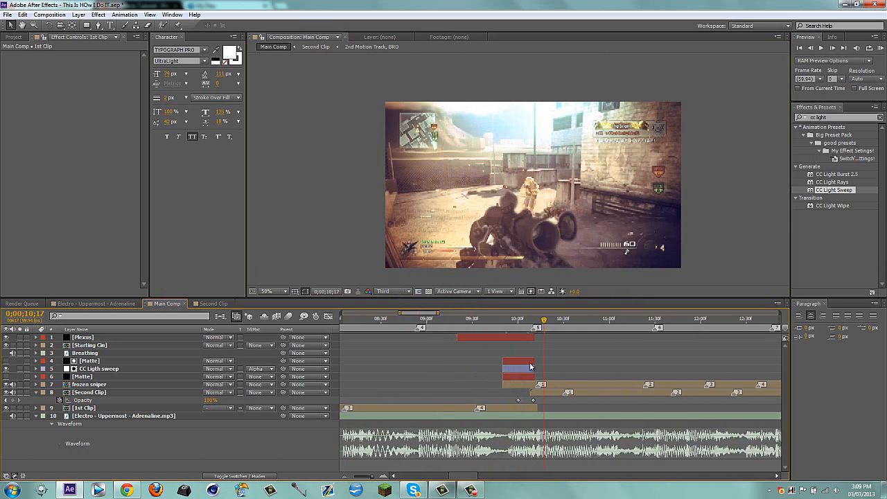
Step: Enable time remapping on Second Clip and add a Time Remap keyframe at its marker 1, at 0;00;10;31
{"action": "left_click", "coordinate": [7, 401]}
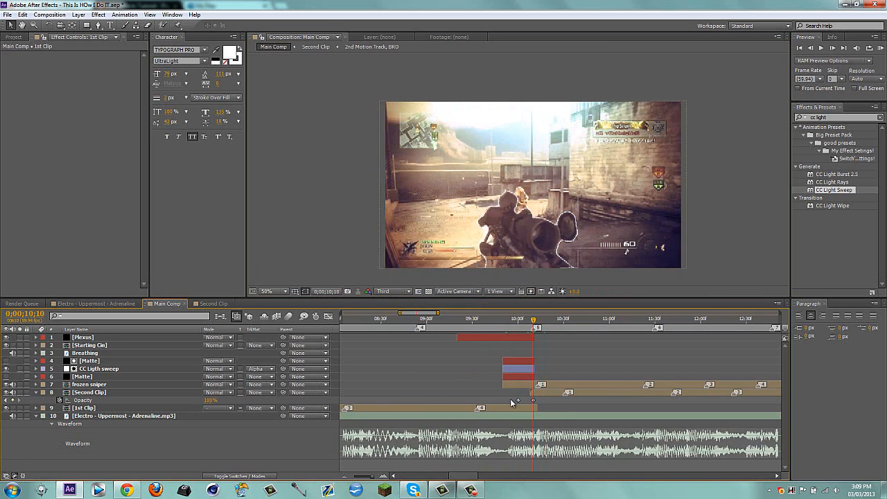
{"action": "left_click", "coordinate": [560, 385]}
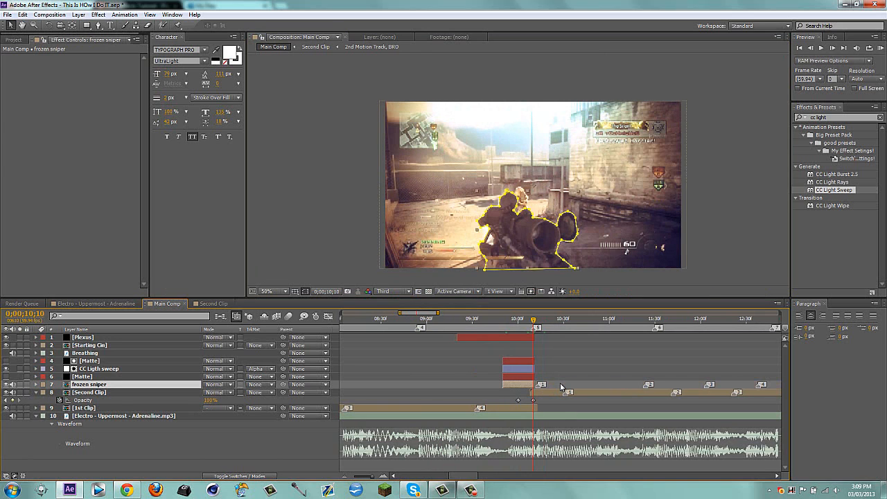
{"action": "left_click", "coordinate": [554, 392]}
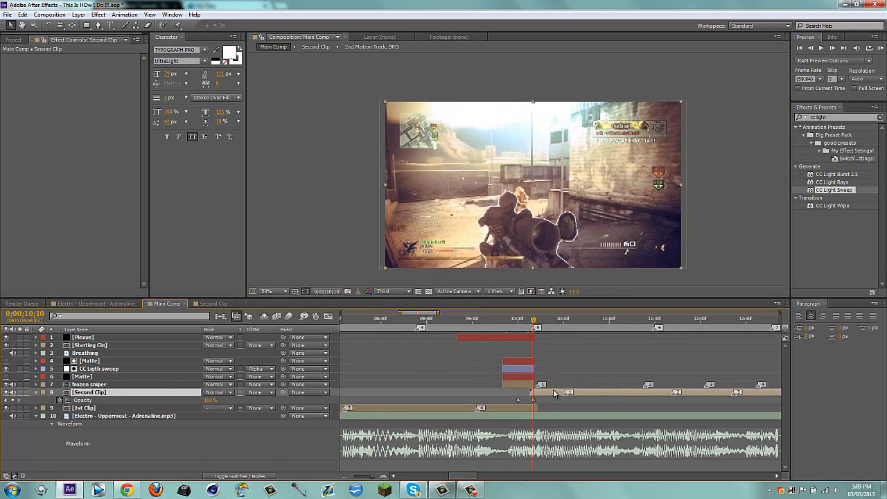
{"action": "key", "text": "u"}
{"action": "mouse_move", "coordinate": [533, 320]}
{"action": "left_mouse_down"}
{"action": "mouse_move", "coordinate": [458, 326]}
{"action": "mouse_move", "coordinate": [550, 321]}
{"action": "left_mouse_up"}
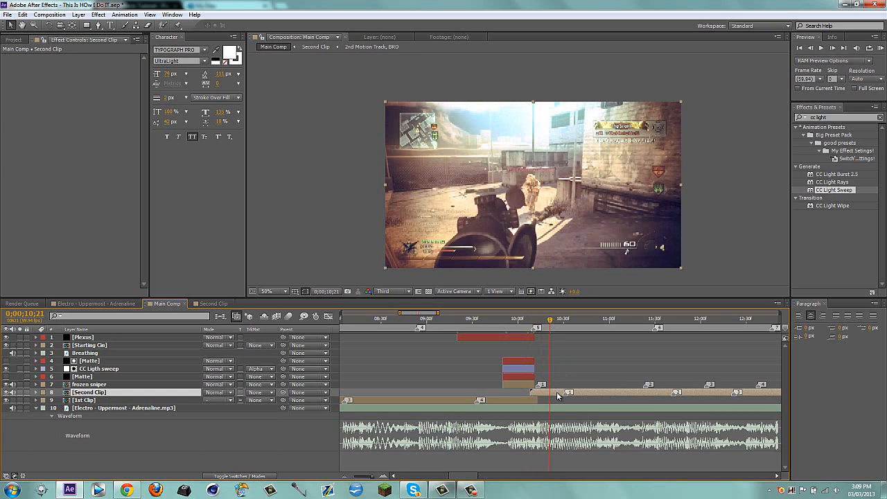
{"action": "key", "text": "ctrl+alt+t"}
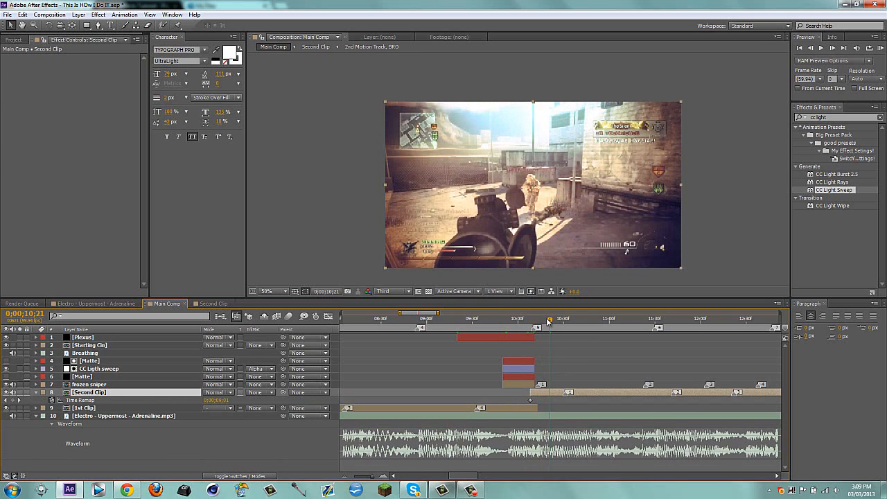
{"action": "left_click_drag", "start_coordinate": [548, 321], "coordinate": [567, 325]}
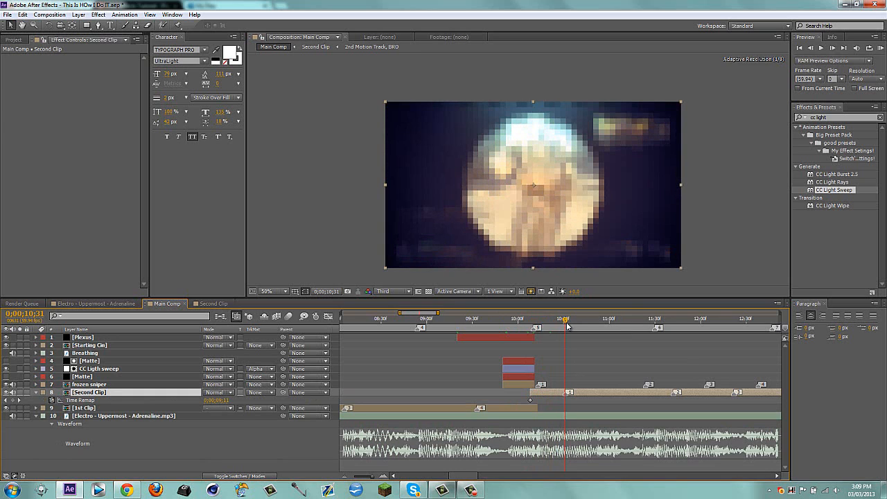
{"action": "left_click", "coordinate": [13, 400]}
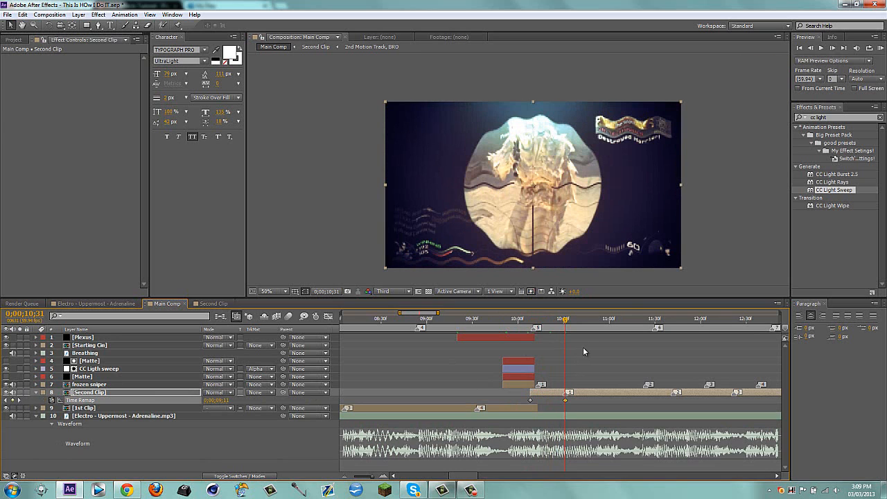
Step: Try moving Second Clip's marker 1 Time Remap keyframe earlier to 0;00;10;13, and return it to 0;00;10;31
{"action": "key", "text": "5"}
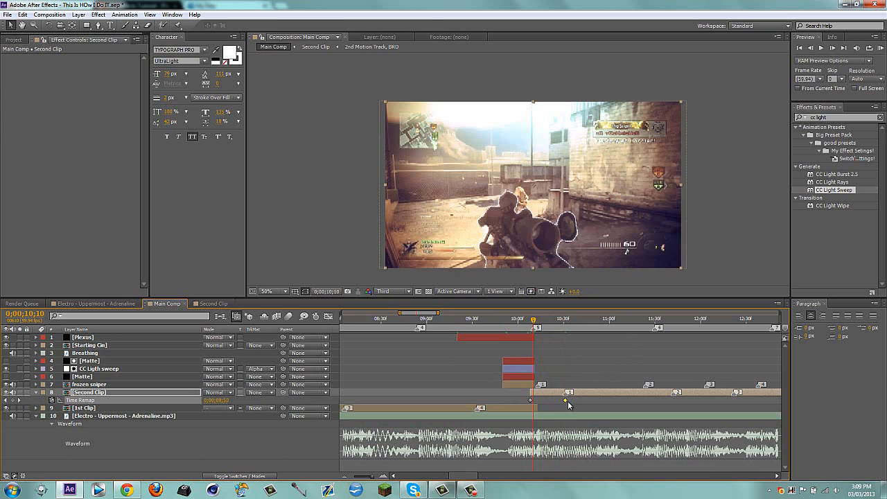
{"action": "left_click_drag", "start_coordinate": [566, 400], "coordinate": [544, 401]}
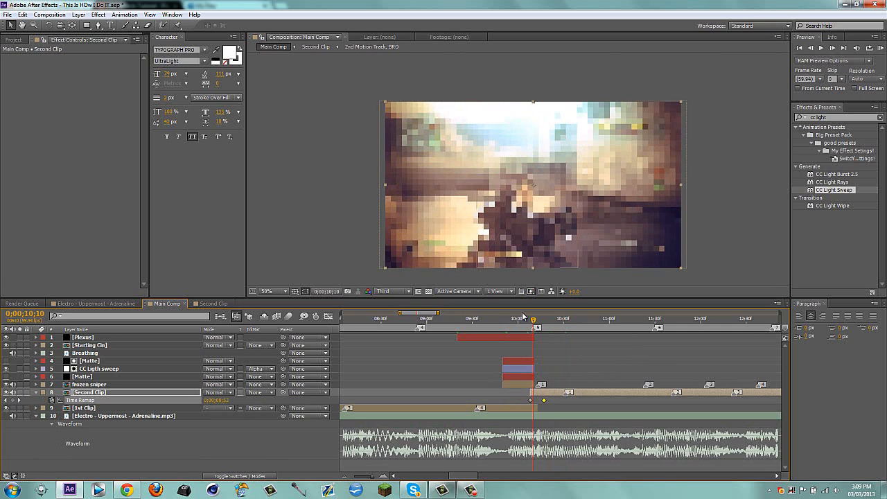
{"action": "left_click_drag", "start_coordinate": [533, 320], "coordinate": [538, 323]}
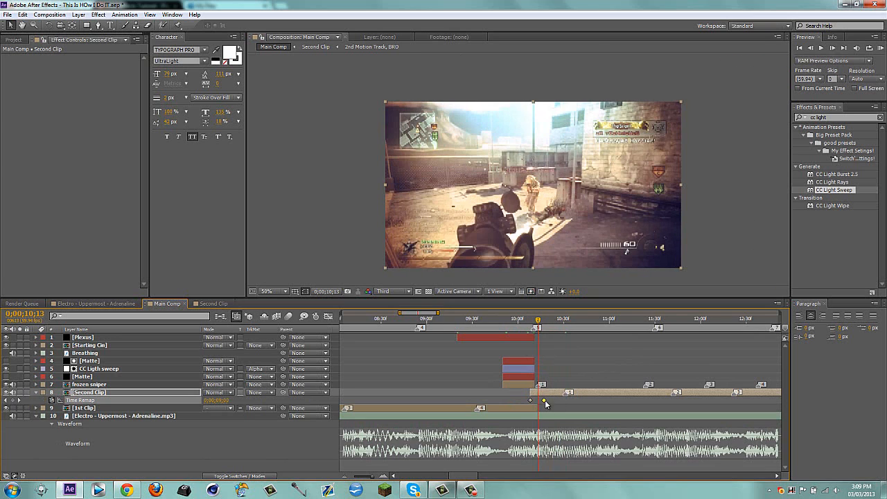
{"action": "left_click_drag", "start_coordinate": [542, 402], "coordinate": [538, 400]}
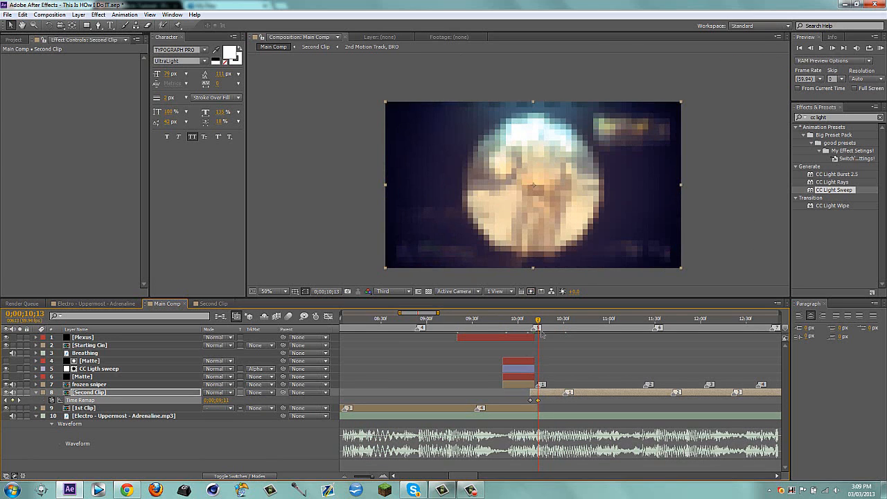
{"action": "mouse_move", "coordinate": [539, 324]}
{"action": "left_mouse_down"}
{"action": "mouse_move", "coordinate": [530, 323]}
{"action": "mouse_move", "coordinate": [544, 323]}
{"action": "left_mouse_up"}
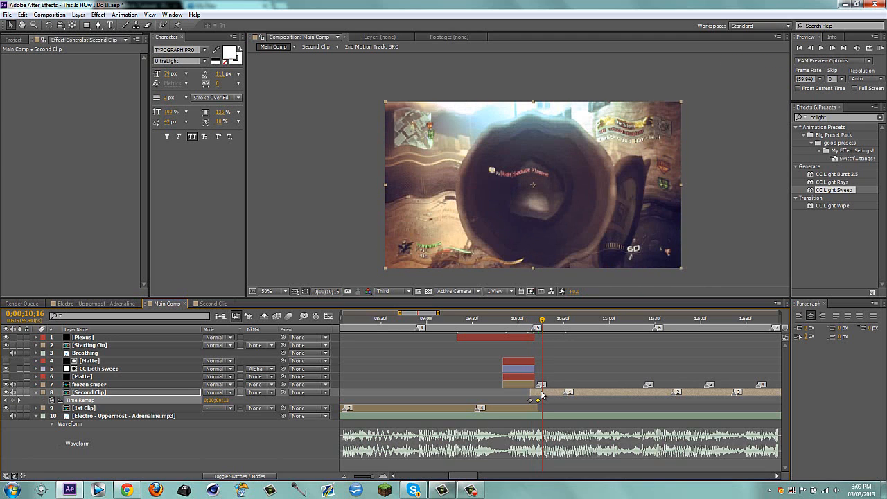
{"action": "left_click_drag", "start_coordinate": [538, 400], "coordinate": [565, 400]}
Step: Add a Time Remap keyframe to Second Clip at 0;00;10;10, where the frozen sniper overlay ends
{"action": "key", "text": "j"}
{"action": "key", "text": "j"}
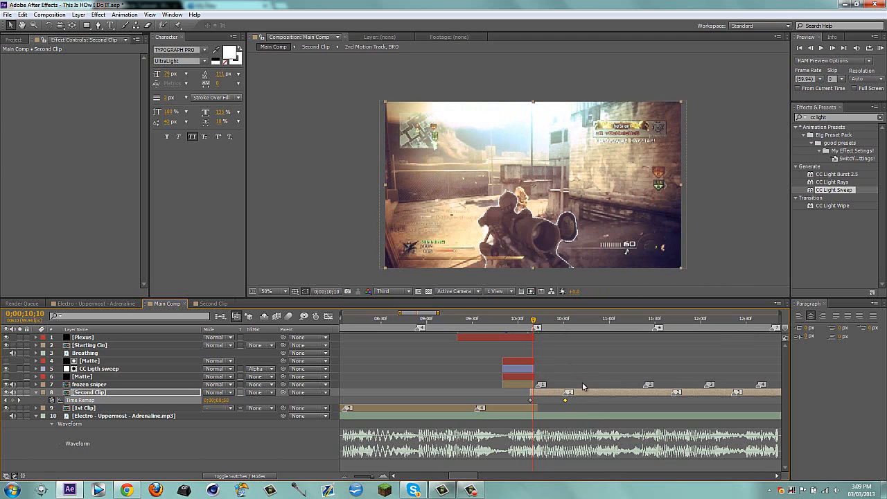
{"action": "left_click_drag", "start_coordinate": [533, 318], "coordinate": [532, 321]}
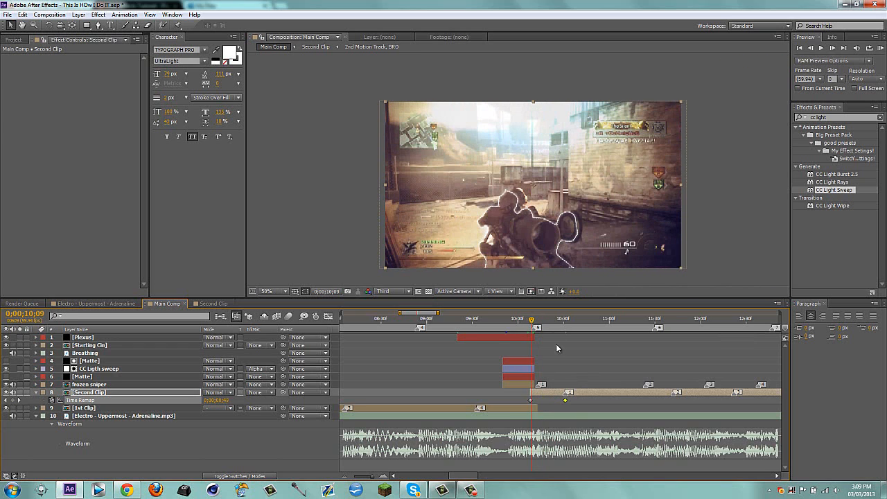
{"action": "key", "text": "Page_Down"}
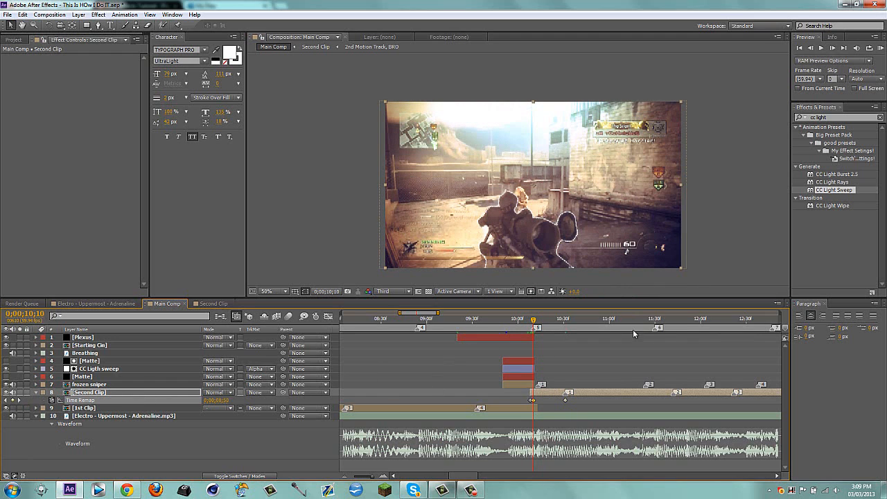
Step: Add Time Remap keyframes at Second Clip's markers 2, 3 and 4, from 0;00;11;42 to 0;00;12;56
{"action": "left_click", "coordinate": [672, 320]}
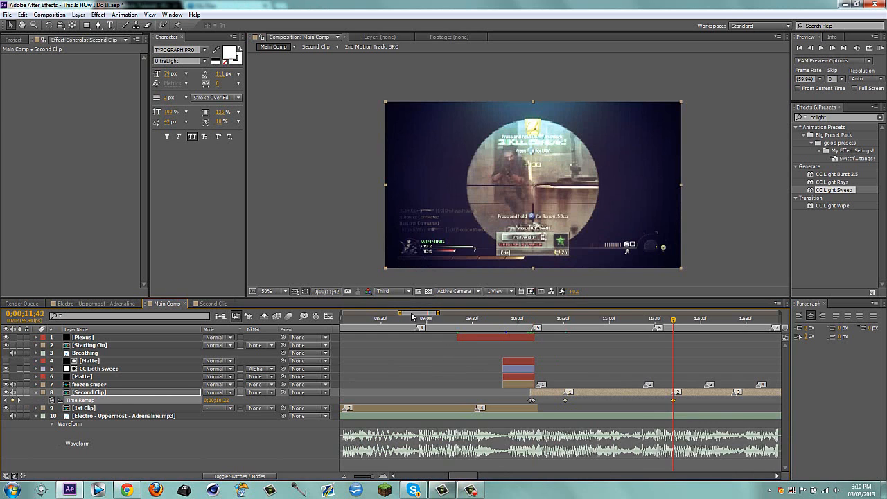
{"action": "left_click_drag", "start_coordinate": [412, 317], "coordinate": [437, 329]}
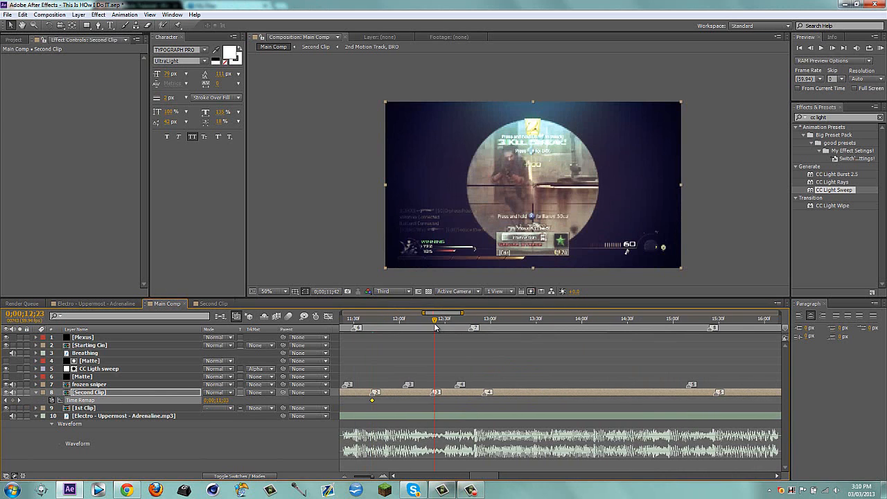
{"action": "left_click", "coordinate": [433, 326]}
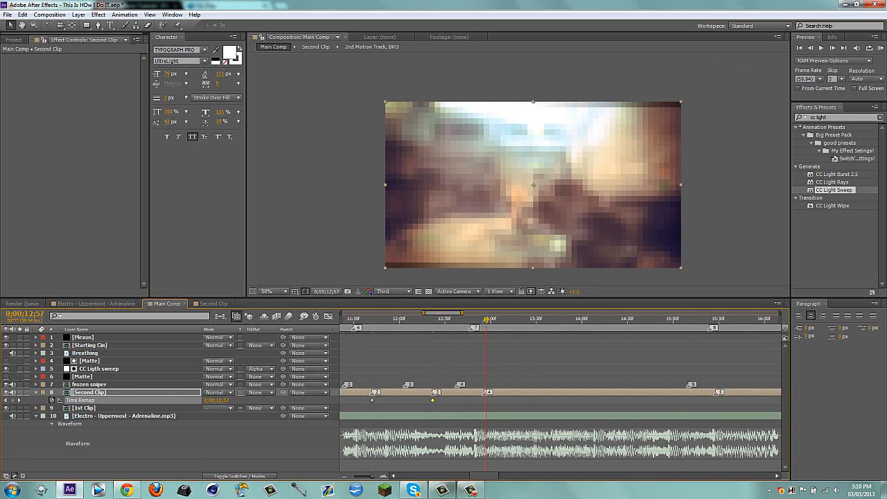
{"action": "left_click_drag", "start_coordinate": [486, 321], "coordinate": [484, 322]}
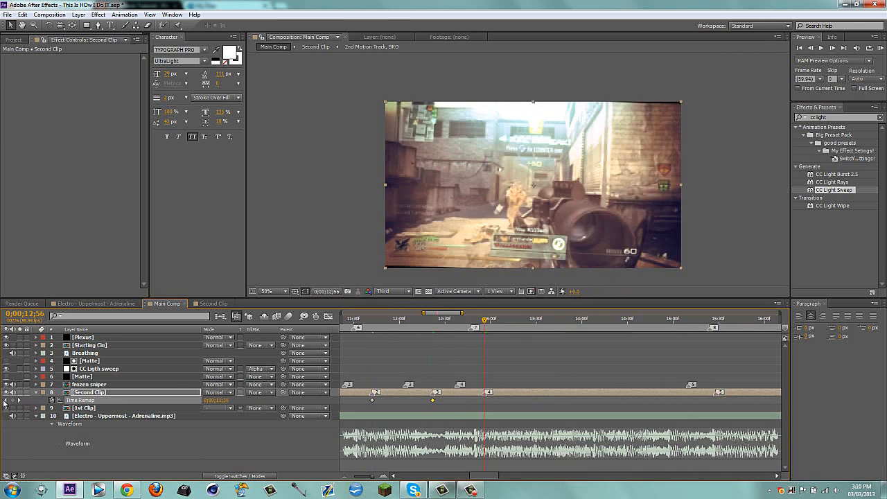
Step: Add Time Remap keyframes at Second Clip's markers 5 and 6, at 0;00;15;28 and 0;00;16;52
{"action": "left_click", "coordinate": [710, 322]}
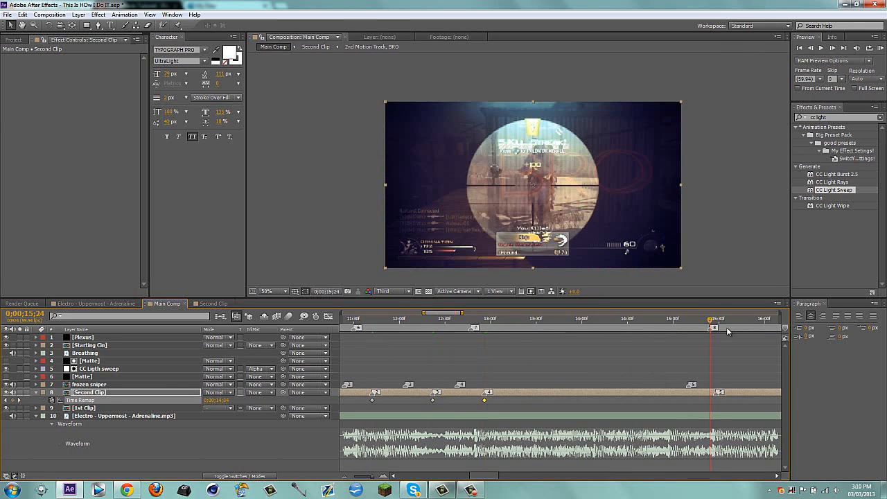
{"action": "left_click_drag", "start_coordinate": [716, 320], "coordinate": [718, 319]}
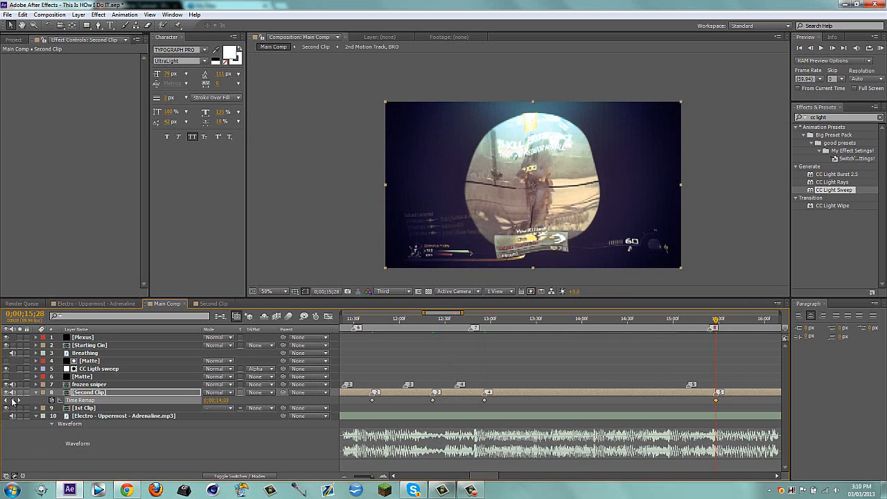
{"action": "left_click_drag", "start_coordinate": [446, 317], "coordinate": [470, 317]}
{"action": "left_click", "coordinate": [533, 324]}
{"action": "left_click_drag", "start_coordinate": [533, 324], "coordinate": [535, 325]}
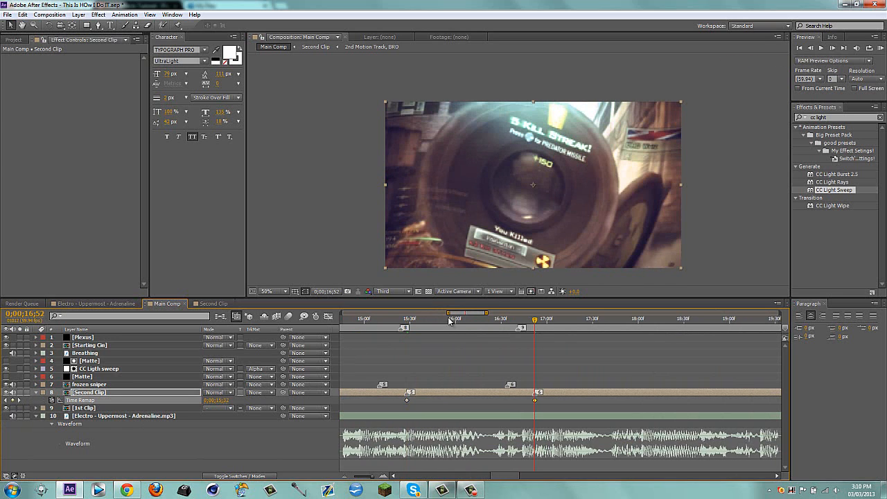
Step: Save the project with the new Time Remap keyframes
{"action": "left_click_drag", "start_coordinate": [450, 316], "coordinate": [405, 317]}
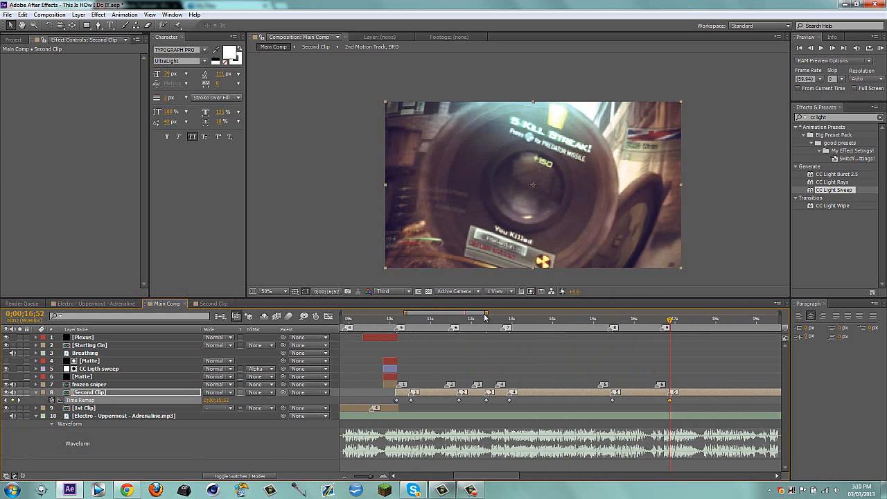
{"action": "left_click_drag", "start_coordinate": [485, 314], "coordinate": [453, 313]}
{"action": "key", "text": "ctrl+s"}
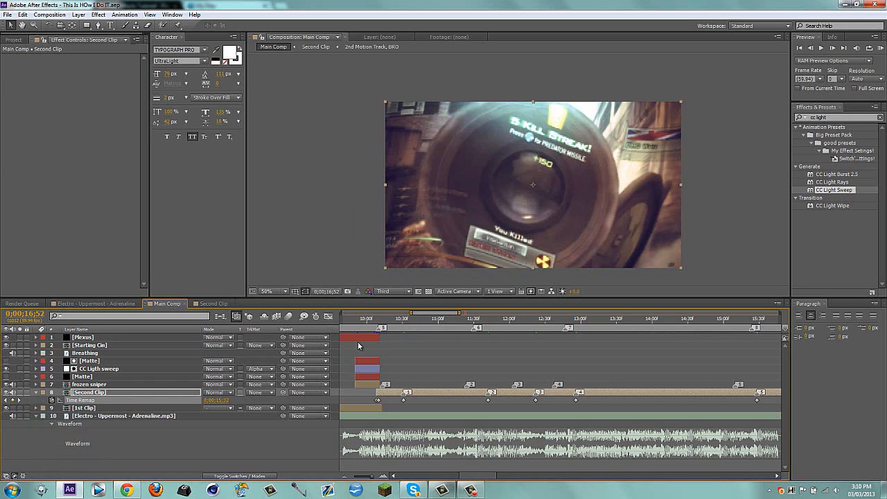
{"action": "left_click", "coordinate": [471, 490]}
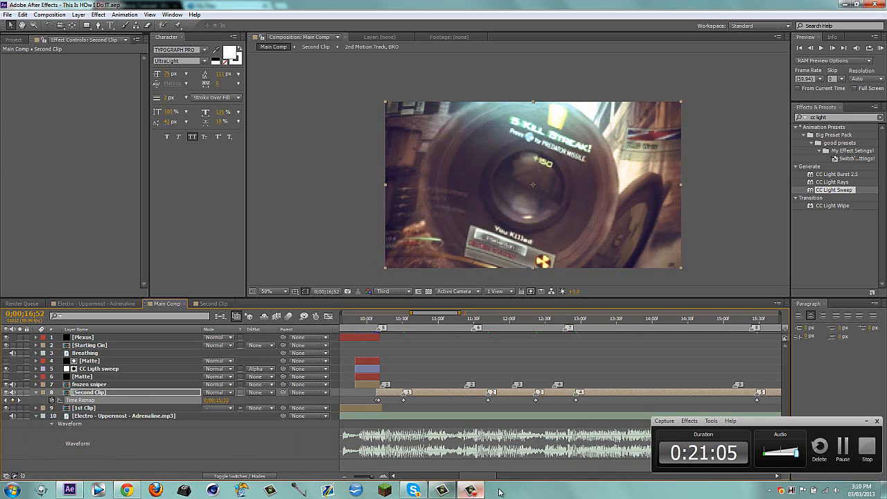